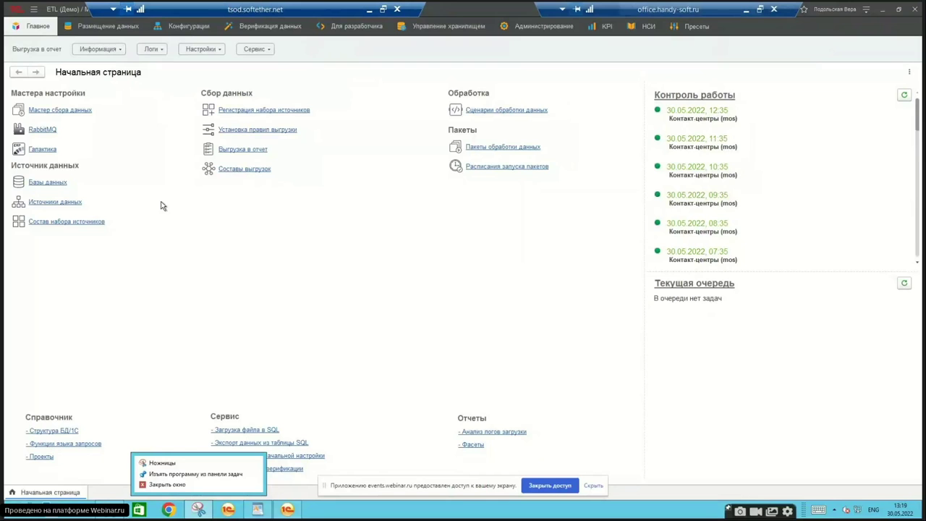
# Step: Open the database list, collapse the groups from 1C through Файл, and select the FE mdb entry under Прочие ODBC
pyautogui.click(54, 183)
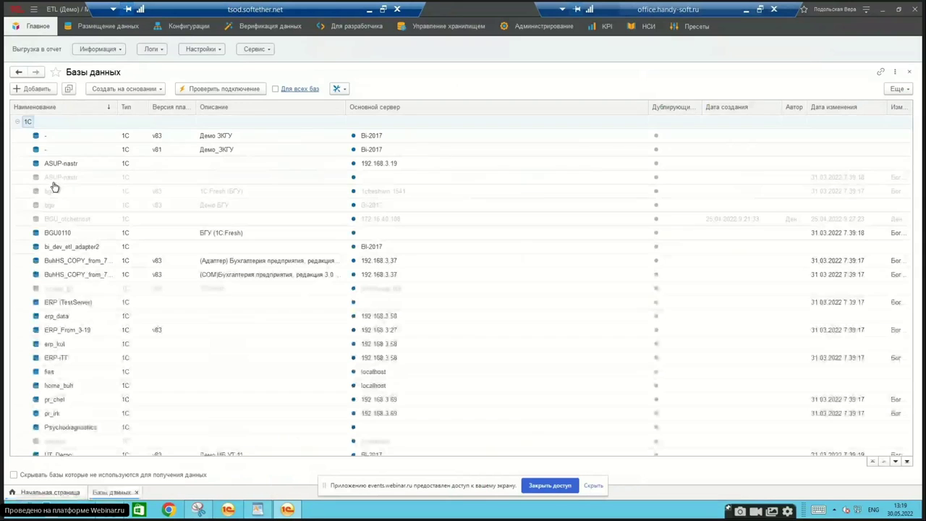
pyautogui.click(16, 123)
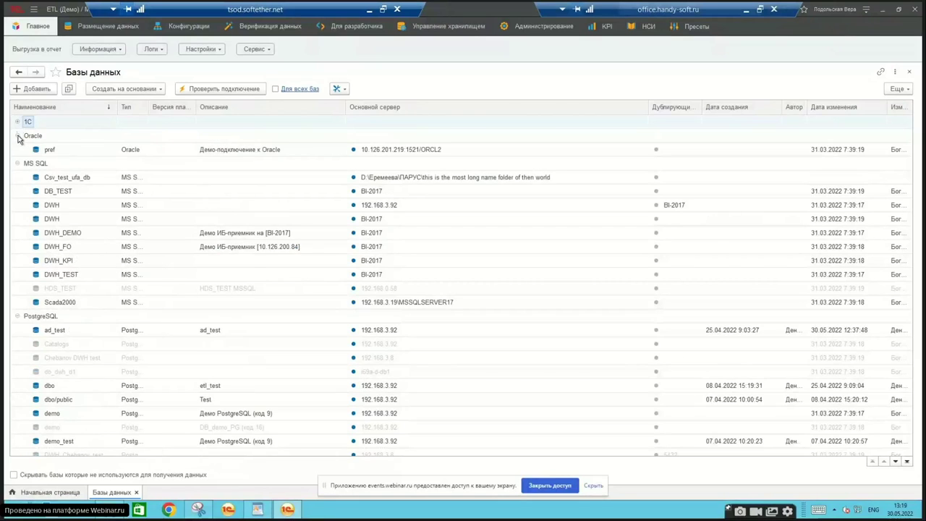
pyautogui.click(17, 135)
pyautogui.click(17, 149)
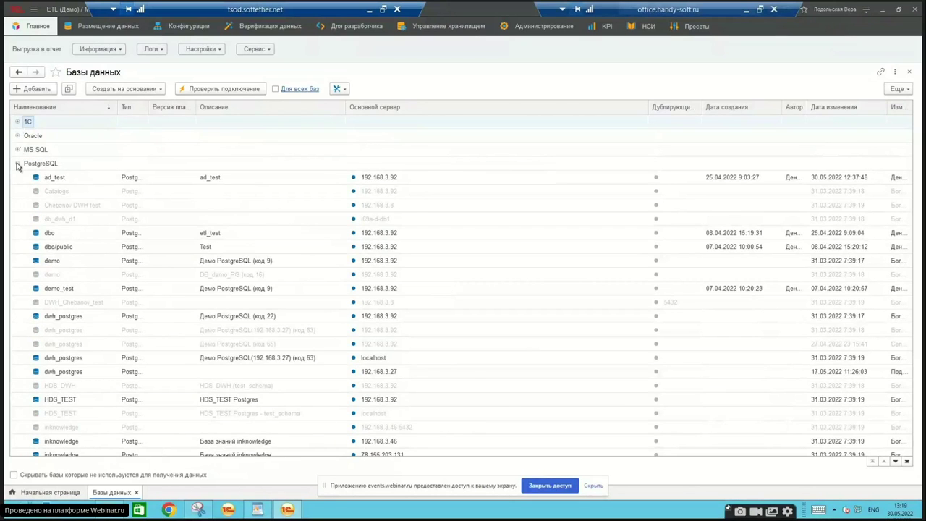
pyautogui.click(18, 163)
pyautogui.click(18, 177)
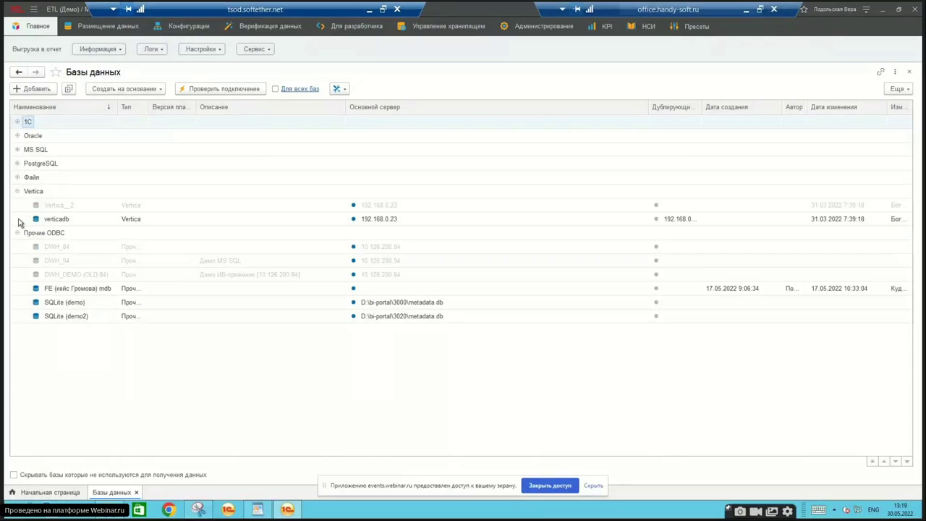
pyautogui.click(84, 290)
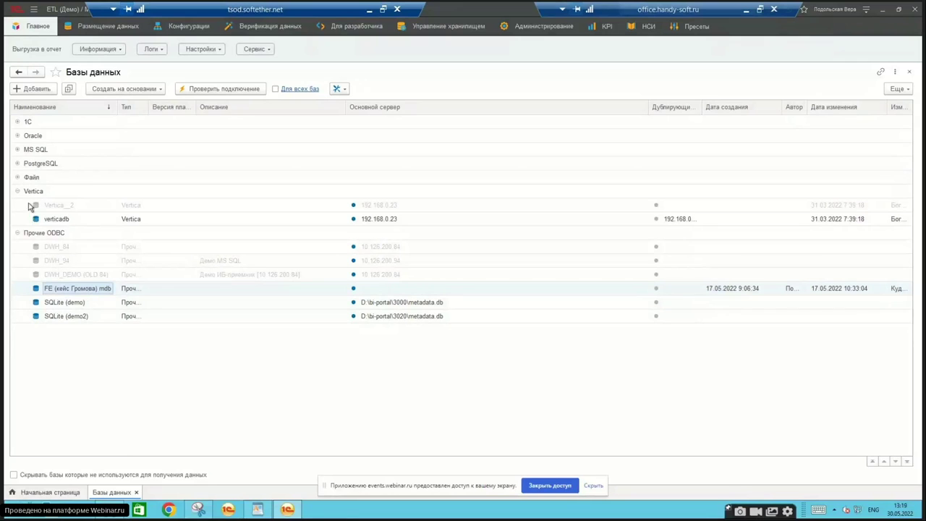
# Step: Look through the Файл group of databases, select the FE xls entry, and collapse the group again
pyautogui.click(18, 178)
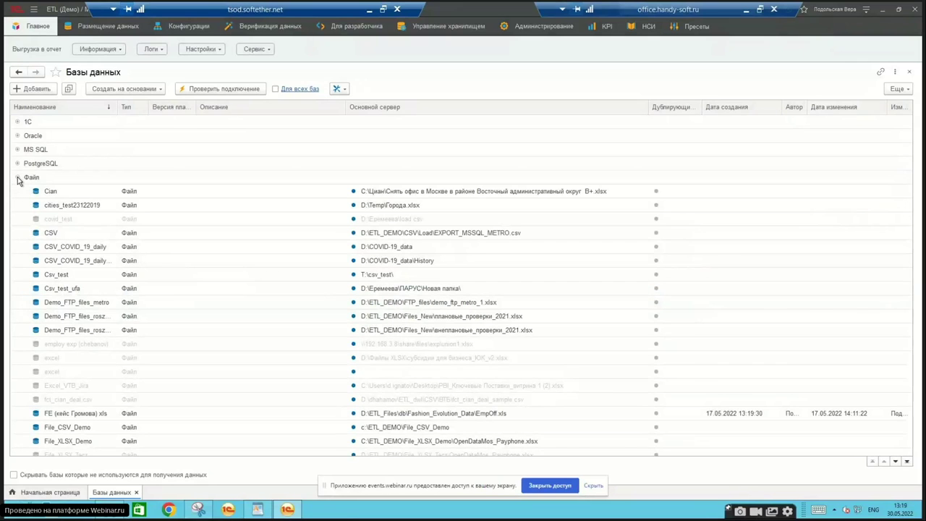
pyautogui.scroll(-3, 21, 340)
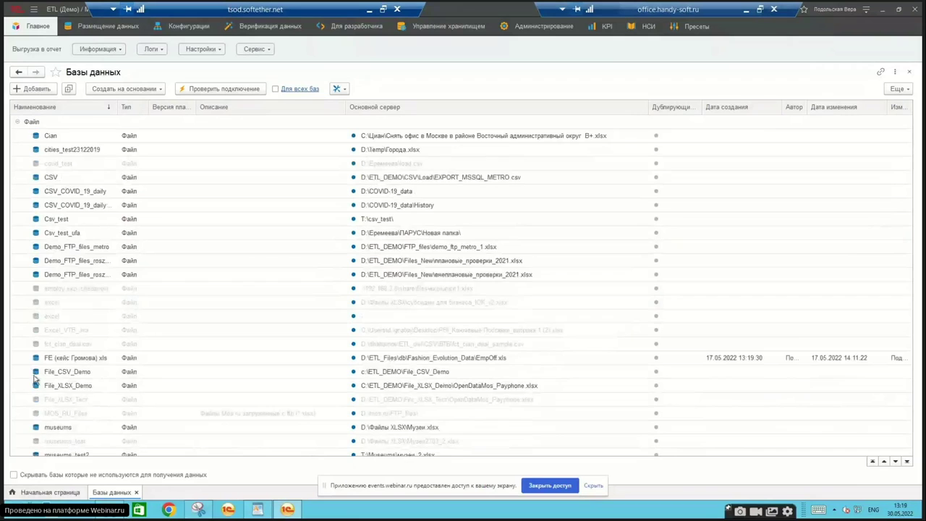
pyautogui.scroll(-2, 34, 379)
pyautogui.click(90, 331)
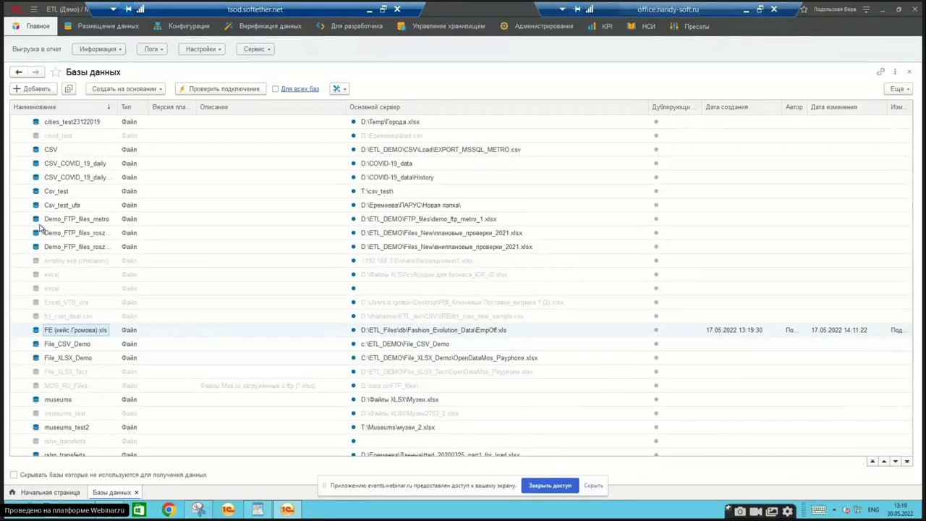
pyautogui.scroll(3, 36, 217)
pyautogui.click(18, 177)
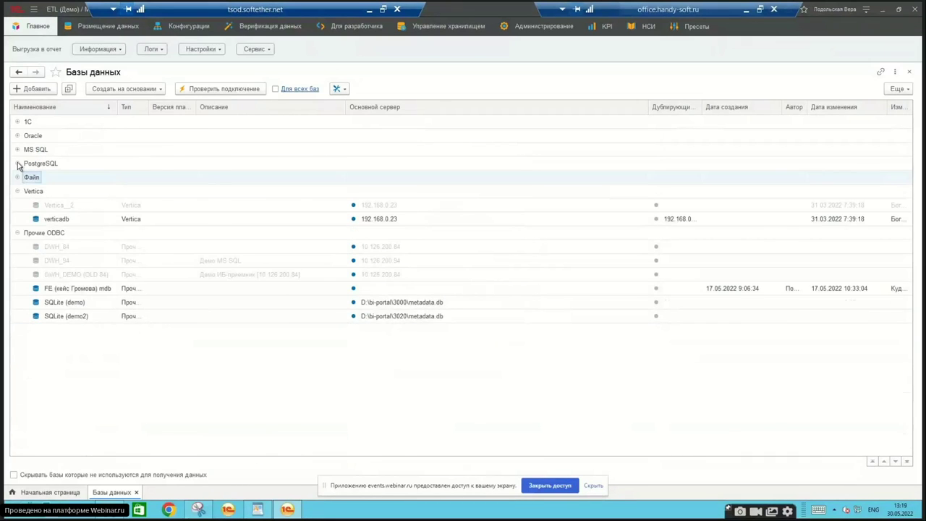
# Step: Expand the PostgreSQL group and open the dwh_postgres database card for server 192.168.3.27
pyautogui.click(18, 165)
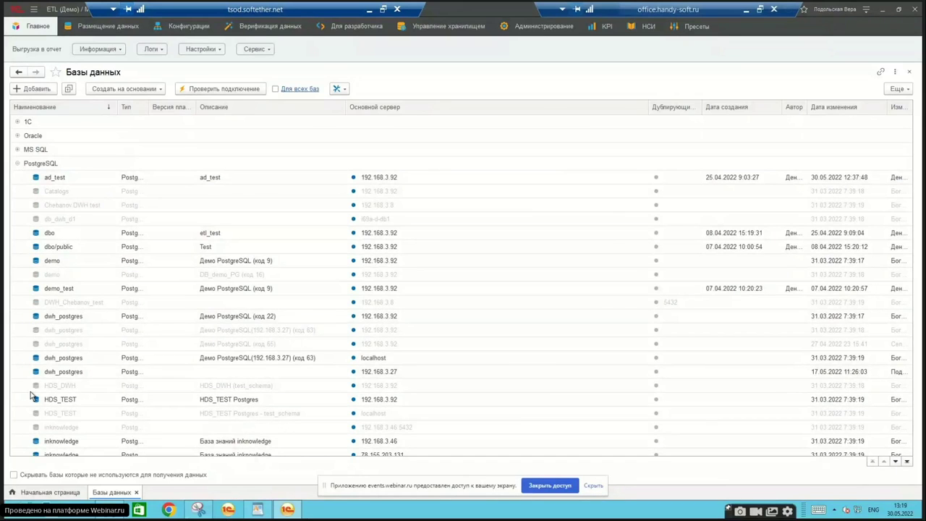
pyautogui.click(57, 372)
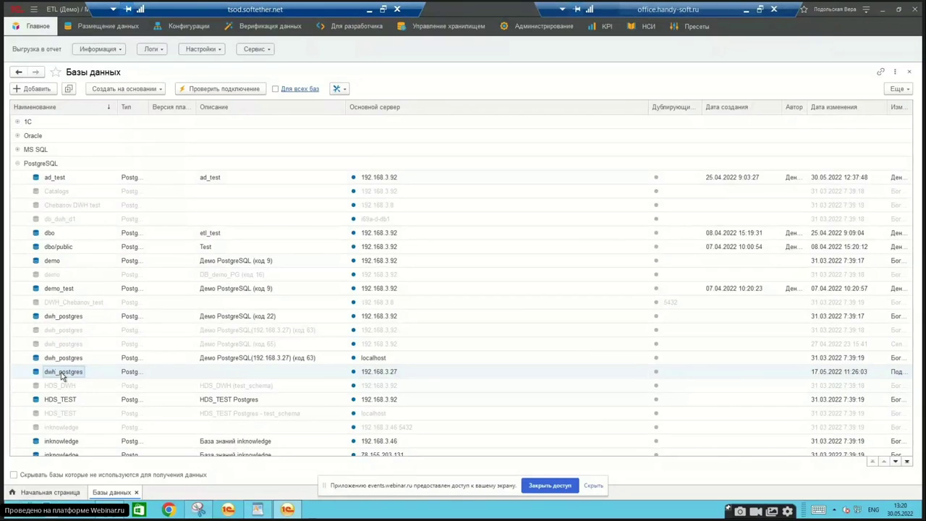
pyautogui.doubleClick(61, 372)
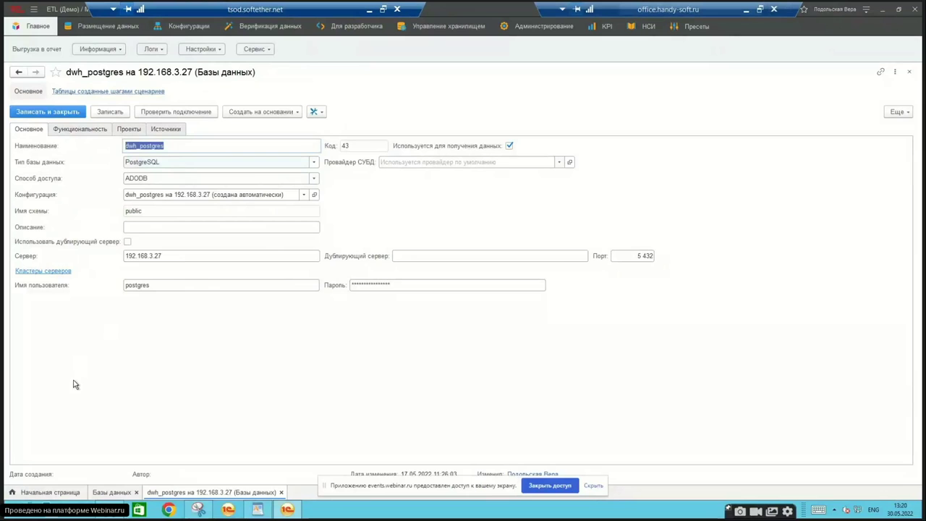
# Step: From the start page, launch the file-to-database load wizard and choose dwh_postgres на 192.168.3.27 as the target database
pyautogui.click(51, 494)
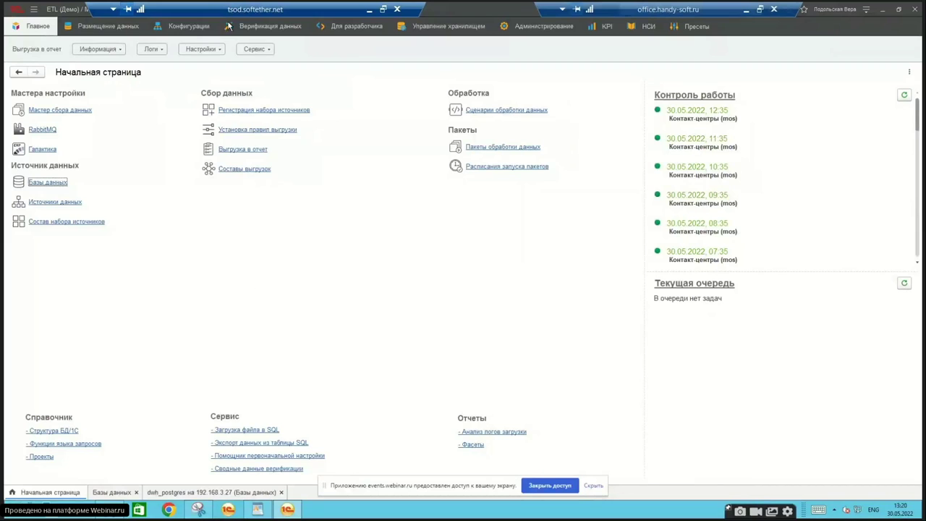
pyautogui.click(198, 50)
pyautogui.click(253, 51)
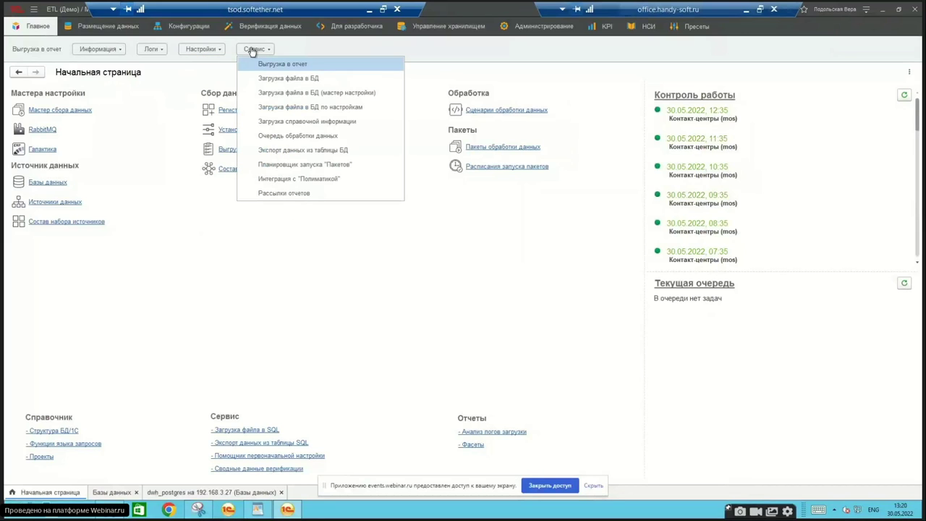
pyautogui.click(292, 93)
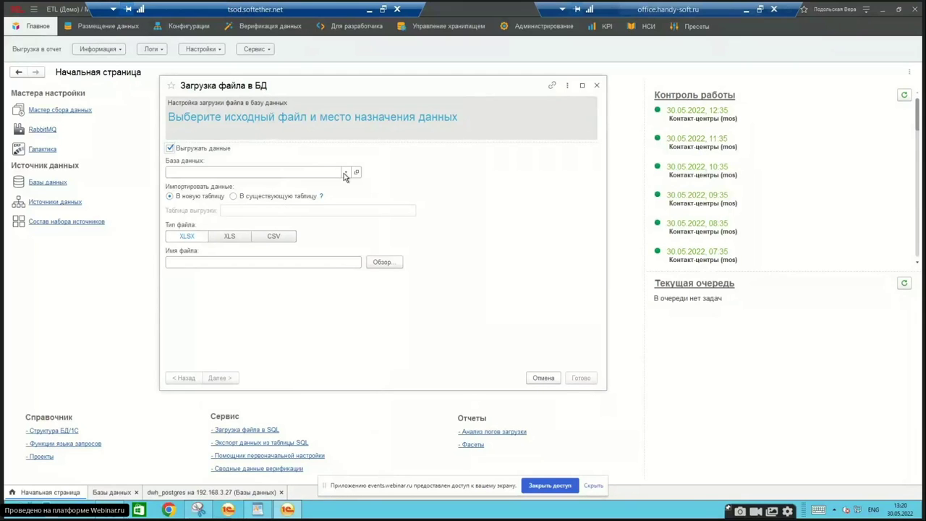
pyautogui.click(345, 174)
pyautogui.click(253, 189)
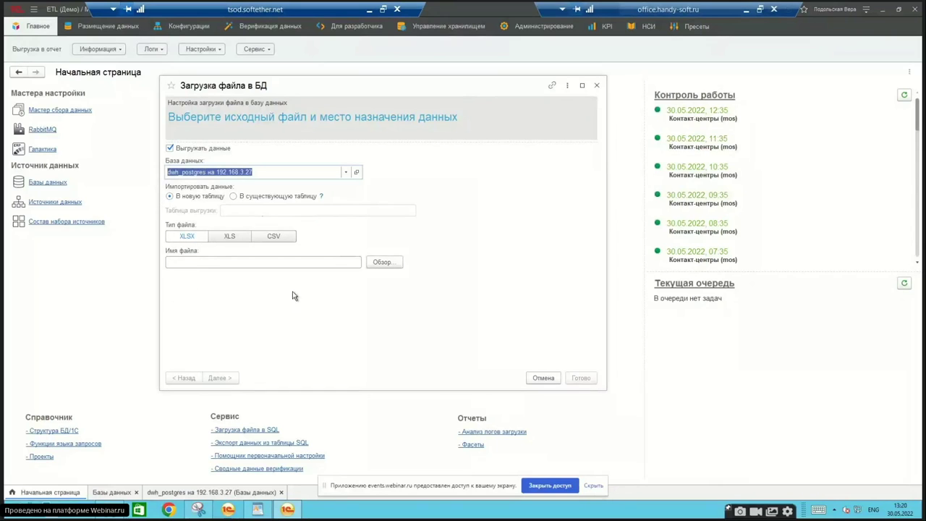
# Step: Choose the XLSX file EmpOff from the Fashion_Evolution_Data folder as the import source and proceed to sheet selection
pyautogui.click(386, 261)
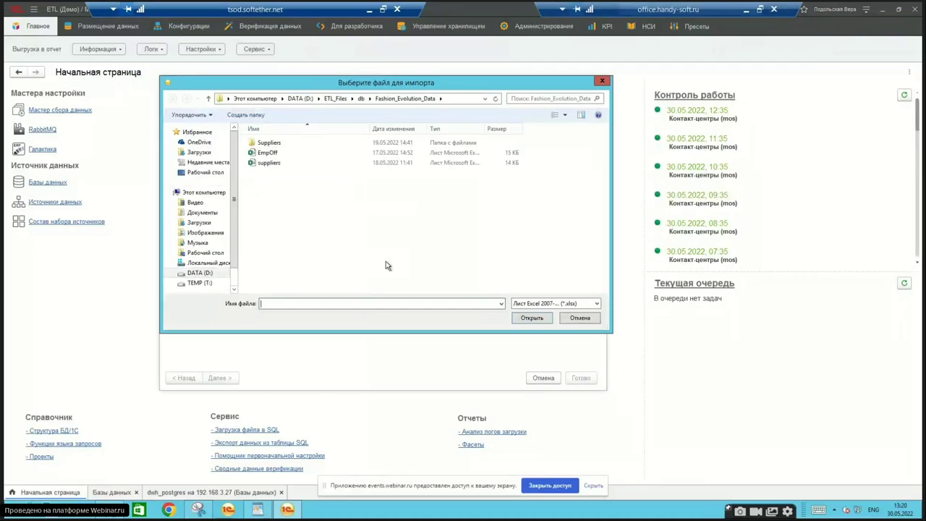
pyautogui.click(292, 153)
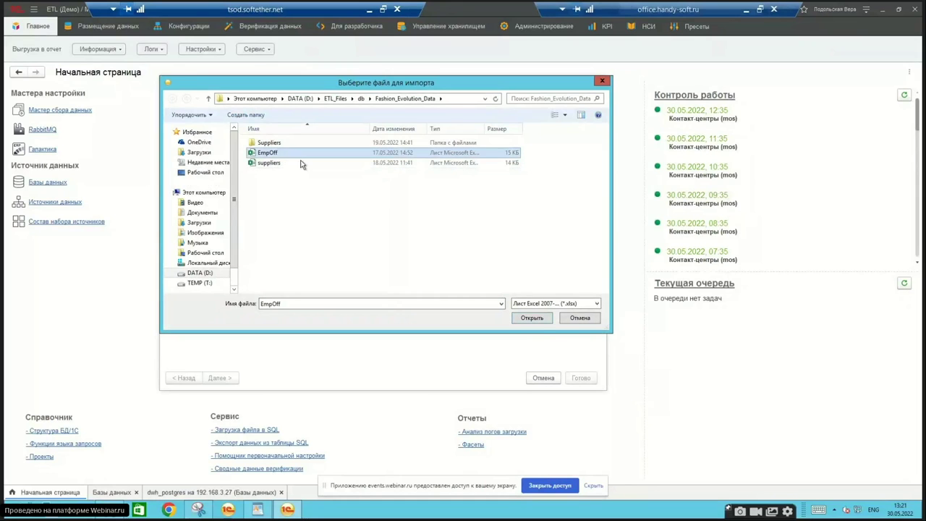
pyautogui.click(530, 319)
pyautogui.click(219, 377)
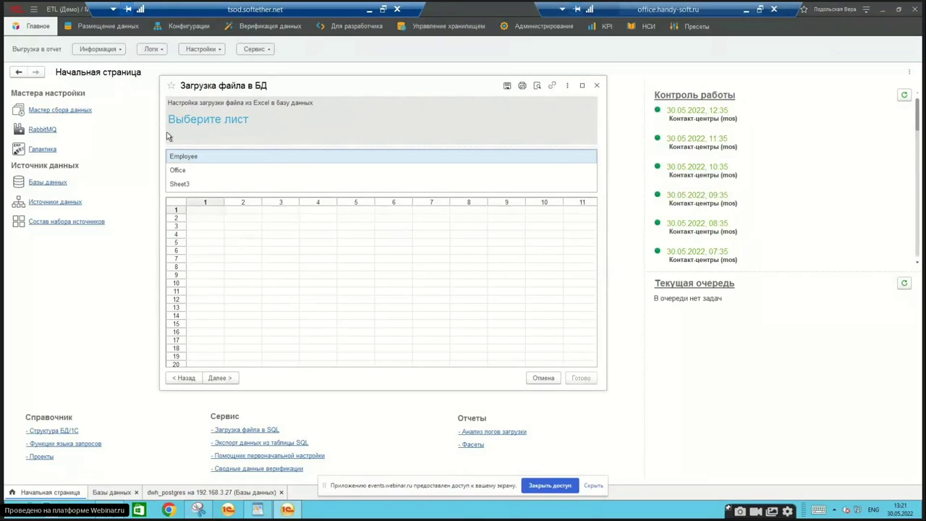
# Step: Select the Office sheet and accept the default load range with header row 1
pyautogui.click(185, 171)
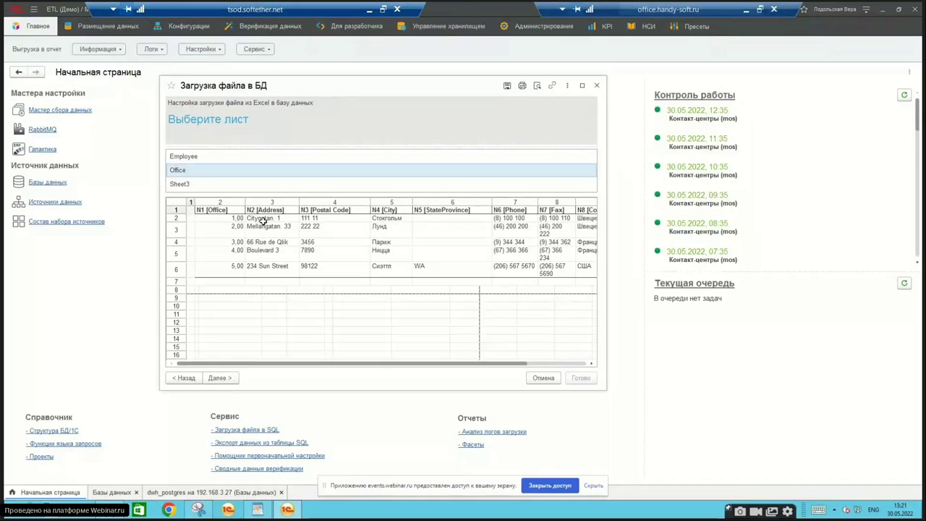
pyautogui.click(218, 377)
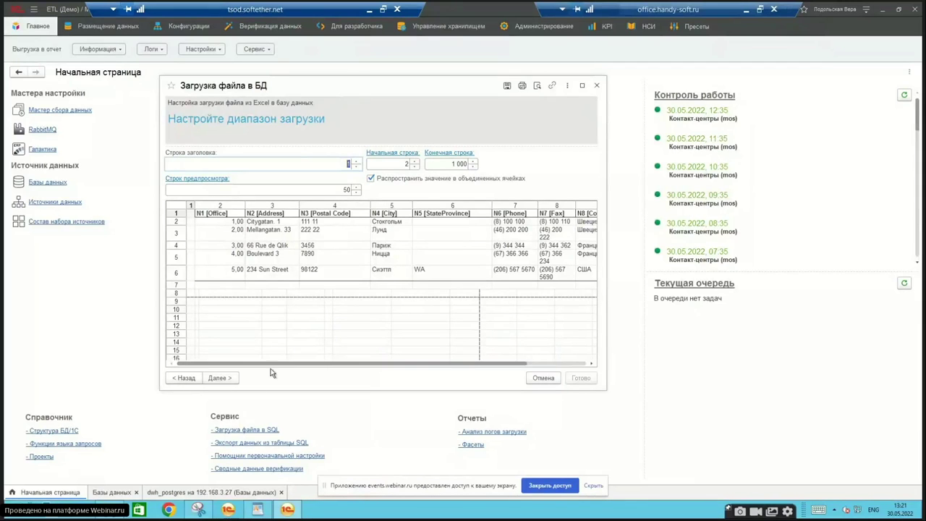
pyautogui.click(220, 378)
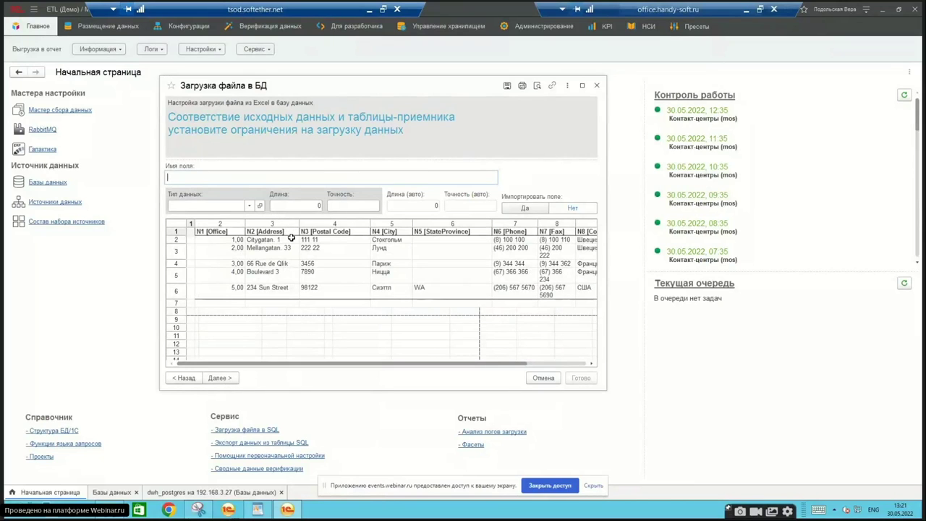
# Step: Examine the data type and length settings of the Office, Postal_Code, Phone and Fax fields
pyautogui.click(227, 230)
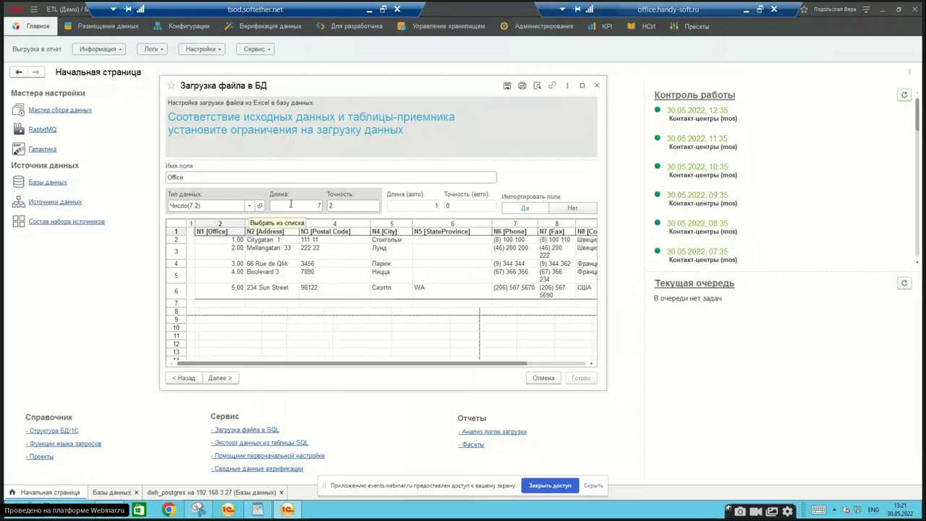
pyautogui.click(327, 231)
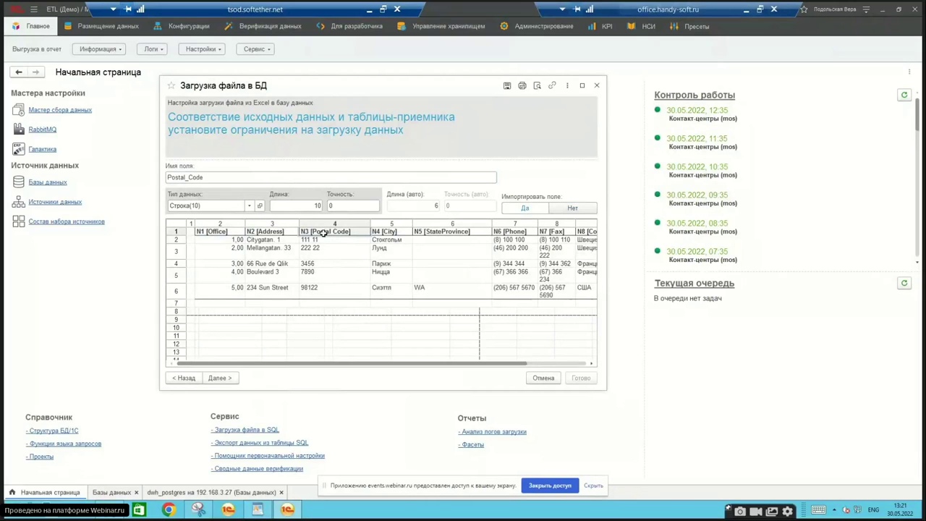
pyautogui.click(249, 206)
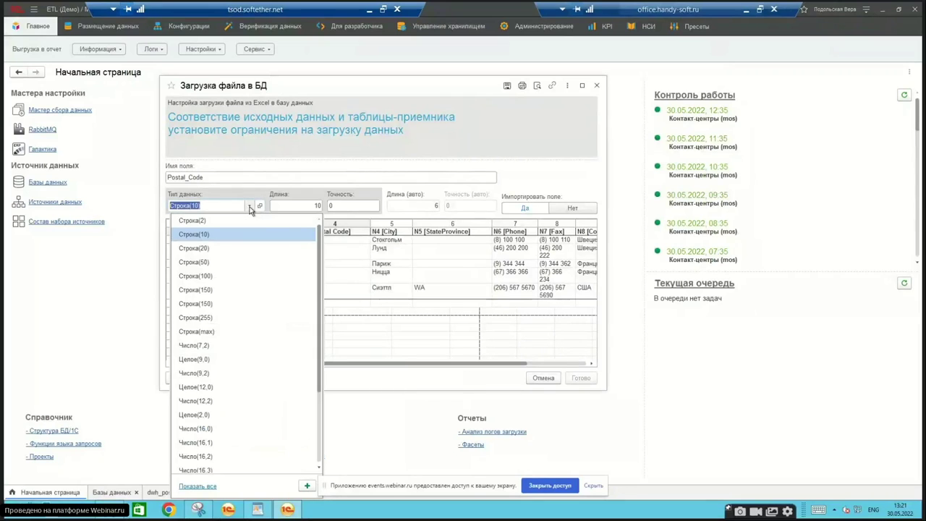
pyautogui.click(250, 207)
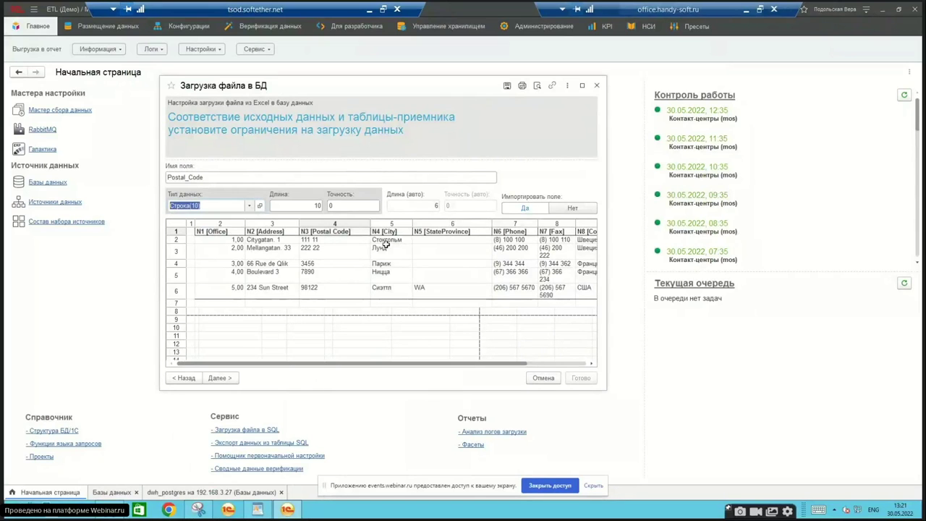
pyautogui.click(317, 206)
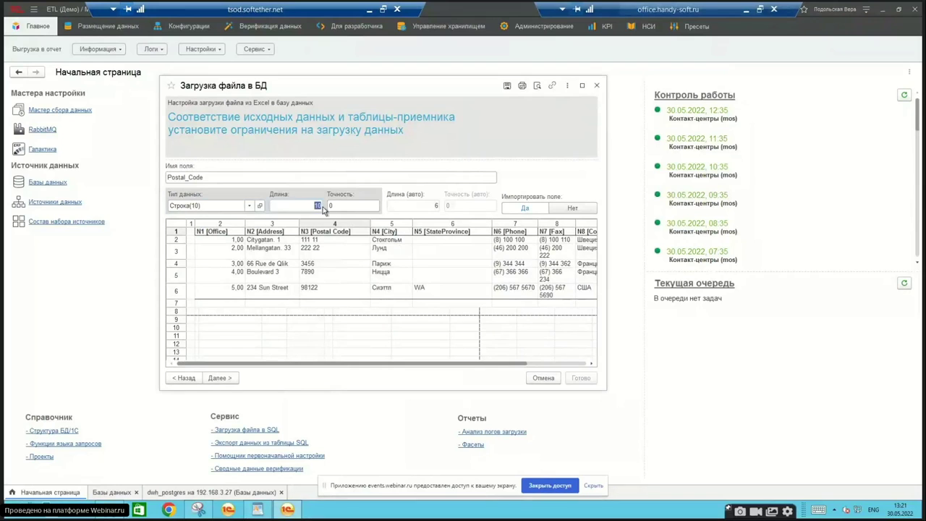
pyautogui.click(521, 232)
pyautogui.click(560, 231)
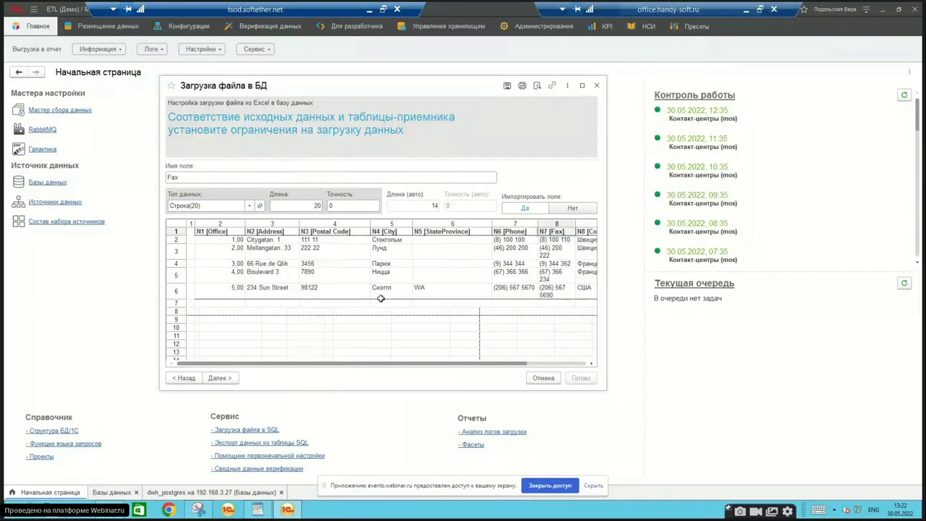
# Step: Exclude the StateProvince field from the import and proceed to the structure check of the new table
pyautogui.click(452, 232)
pyautogui.click(572, 209)
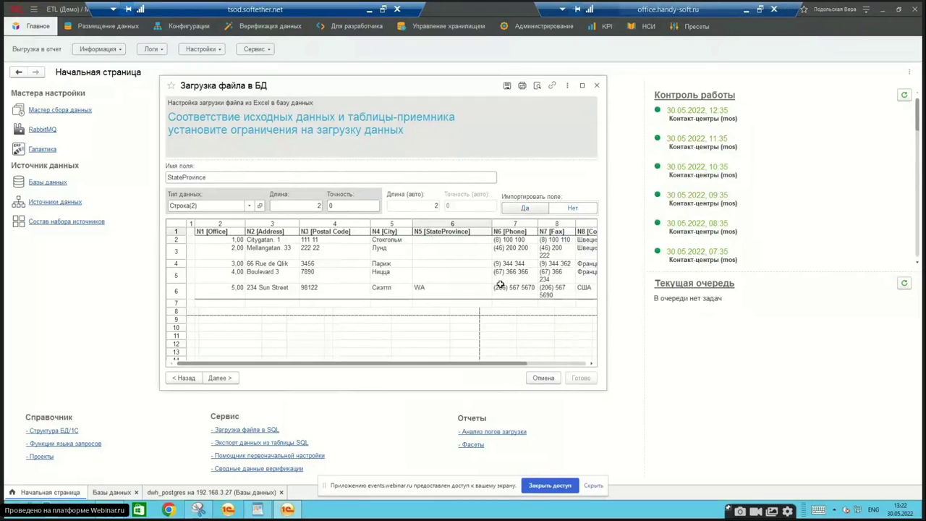
pyautogui.click(219, 378)
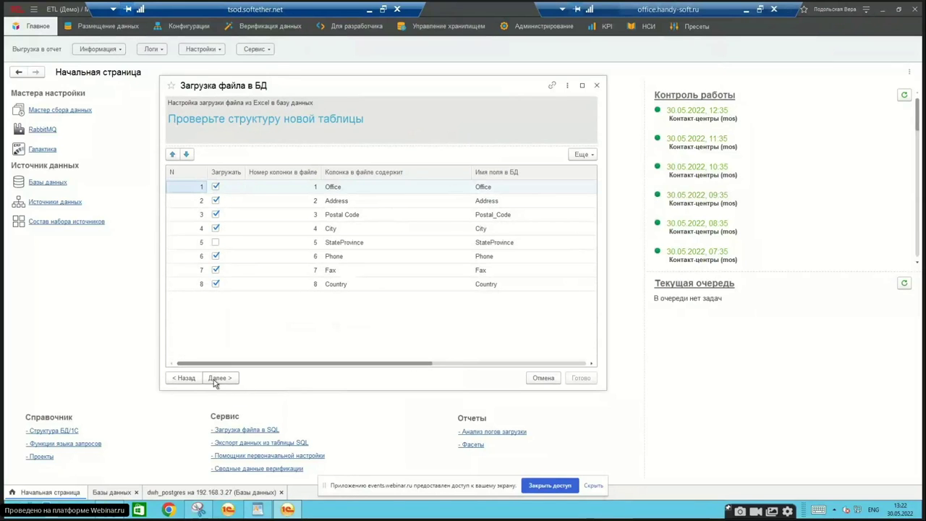
# Step: Review the field types and lengths of the new table and mark StateProvince for loading
pyautogui.moveTo(389, 368); pyautogui.dragTo(550, 356)
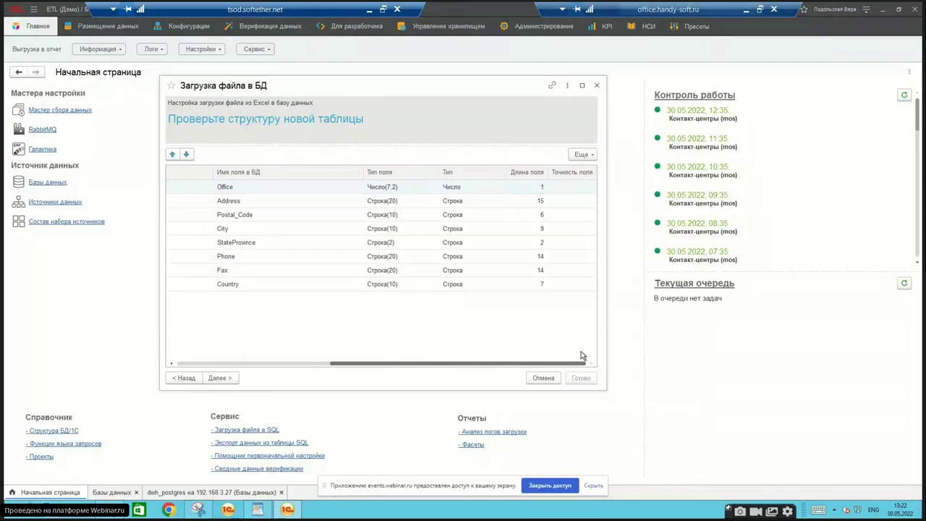
pyautogui.moveTo(536, 366); pyautogui.dragTo(352, 379)
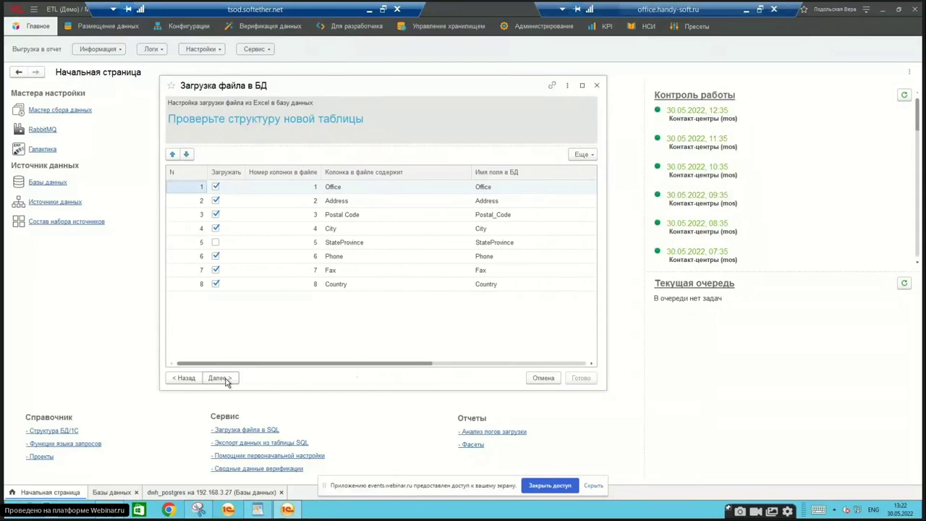
pyautogui.click(215, 242)
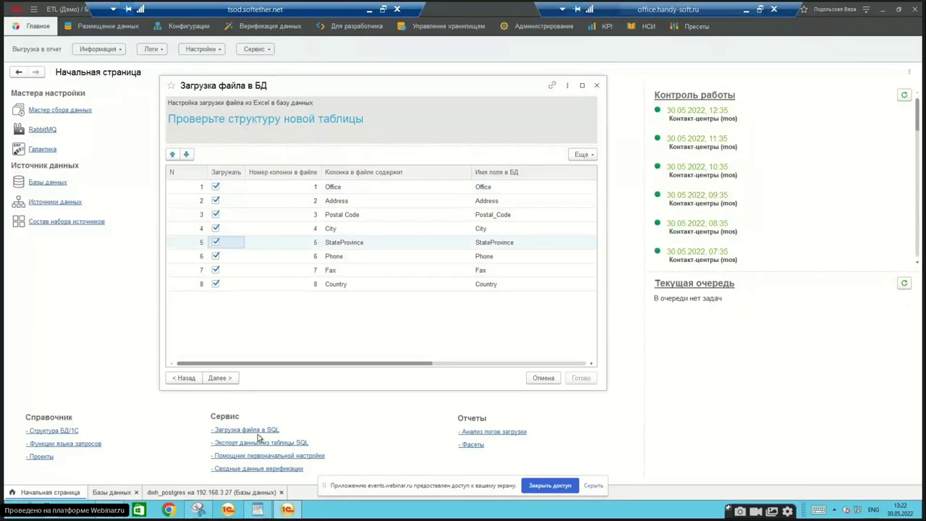
# Step: Accept the table structure, name the target table off_tmp, and run the import
pyautogui.click(232, 383)
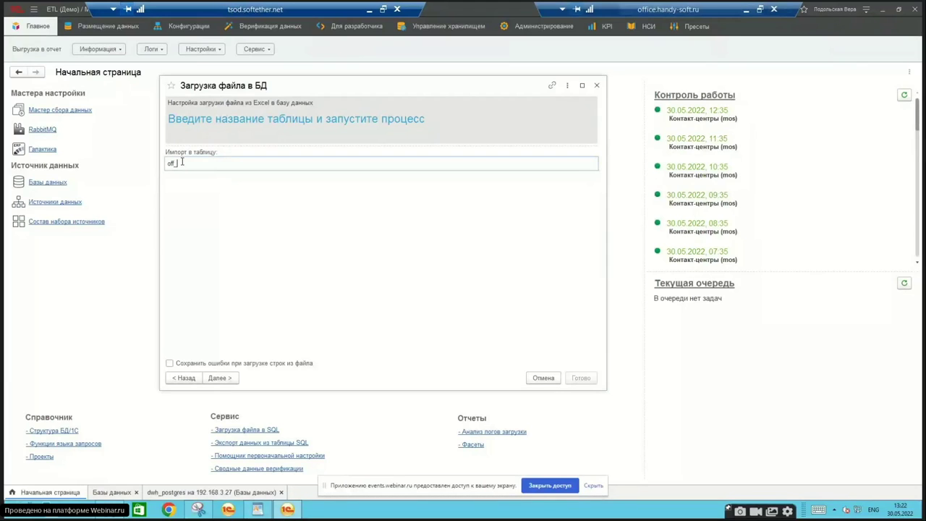
pyautogui.write('tra')
pyautogui.click(226, 378)
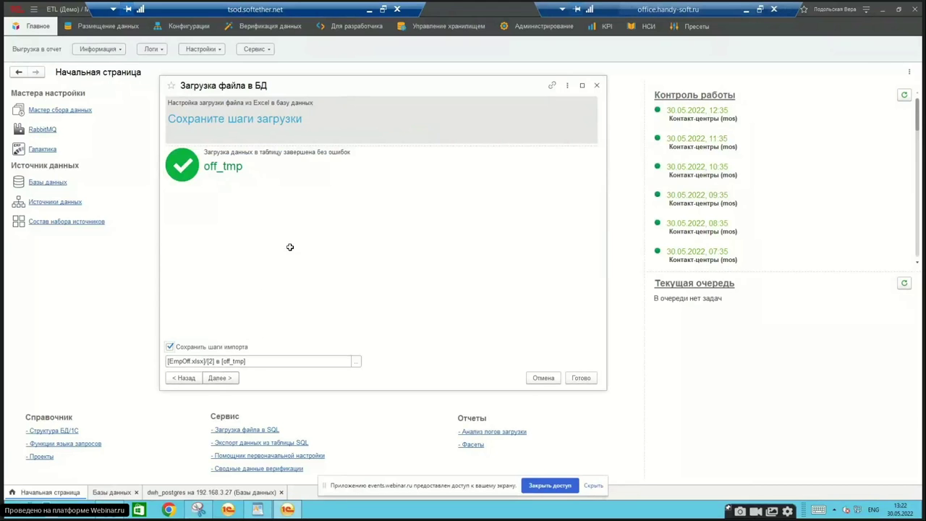
# Step: Save the import steps as the load setting [EmpOff.xlsx]/[2] в [off_tmp] and finish the load wizard
pyautogui.click(56, 492)
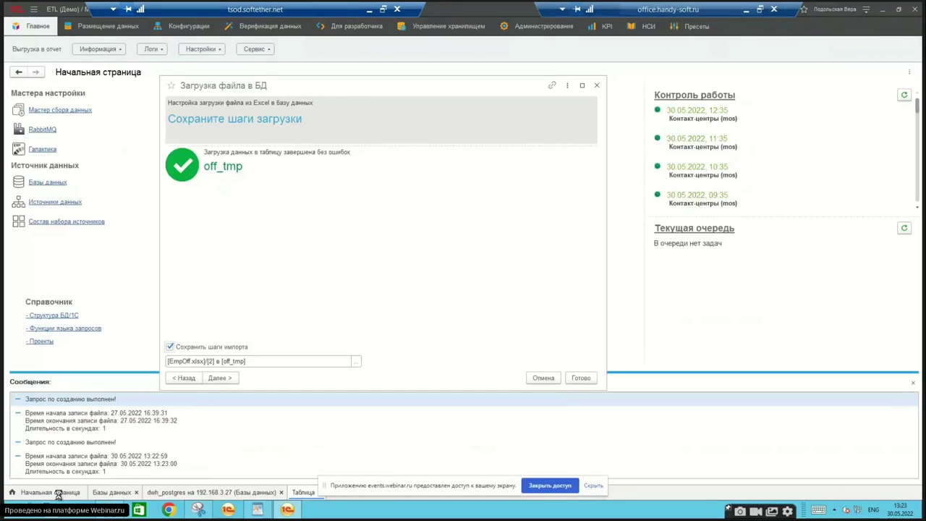
pyautogui.click(283, 239)
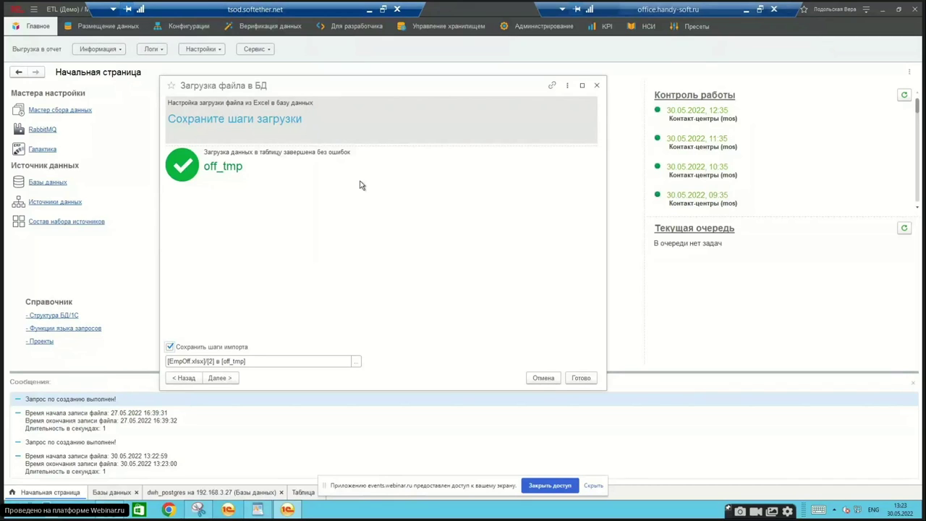
pyautogui.click(202, 363)
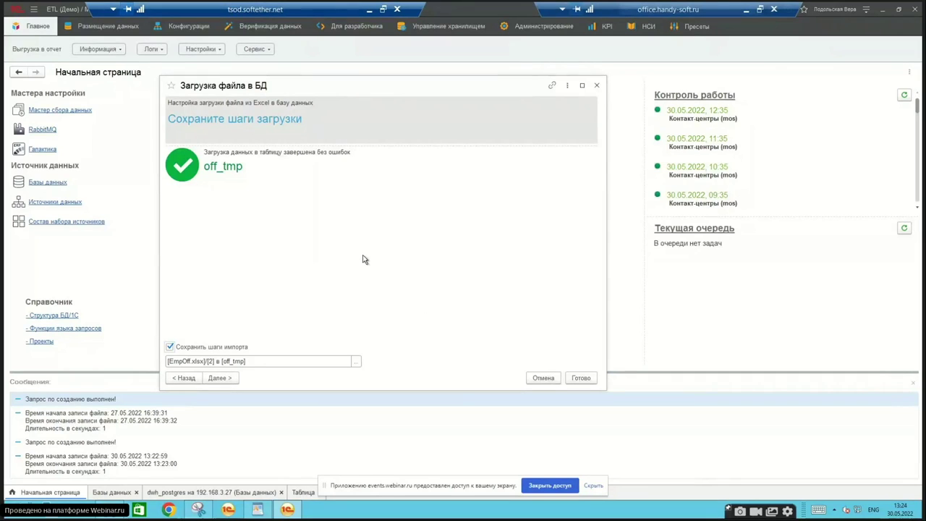
pyautogui.click(219, 378)
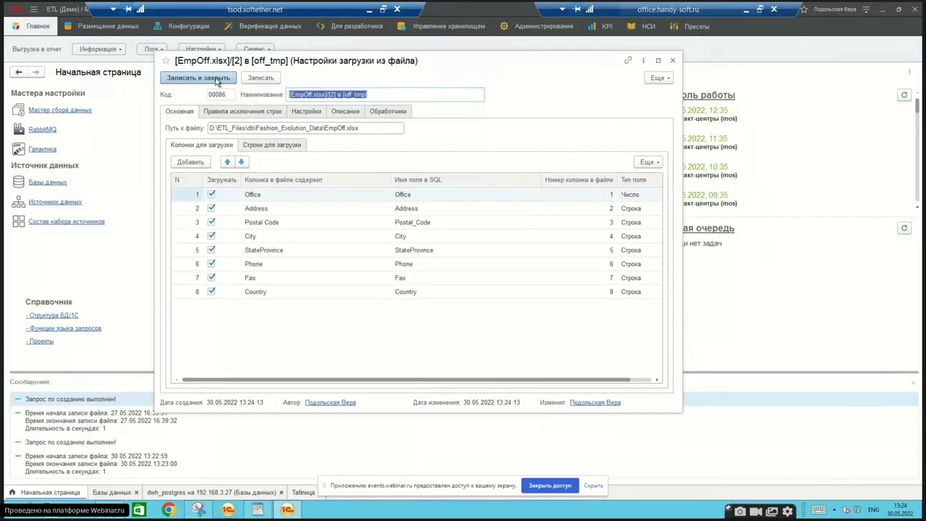
pyautogui.click(217, 81)
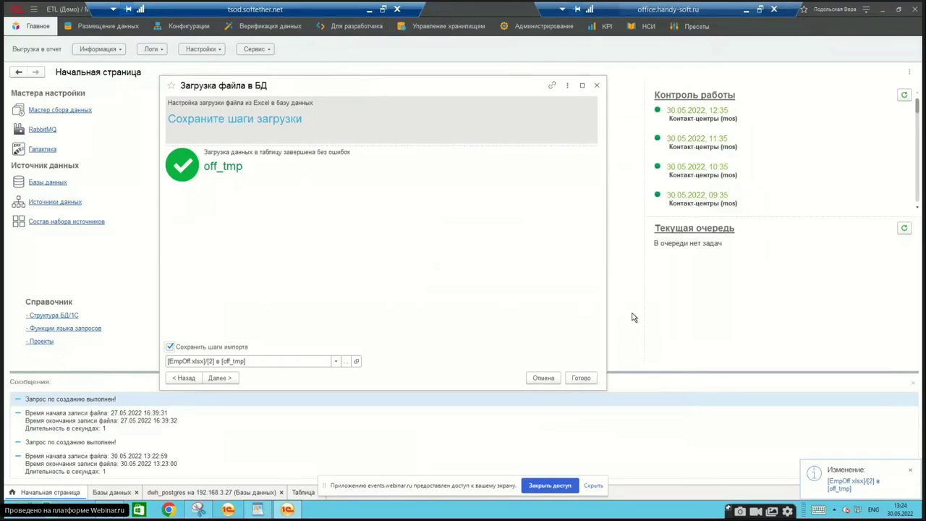
pyautogui.click(587, 379)
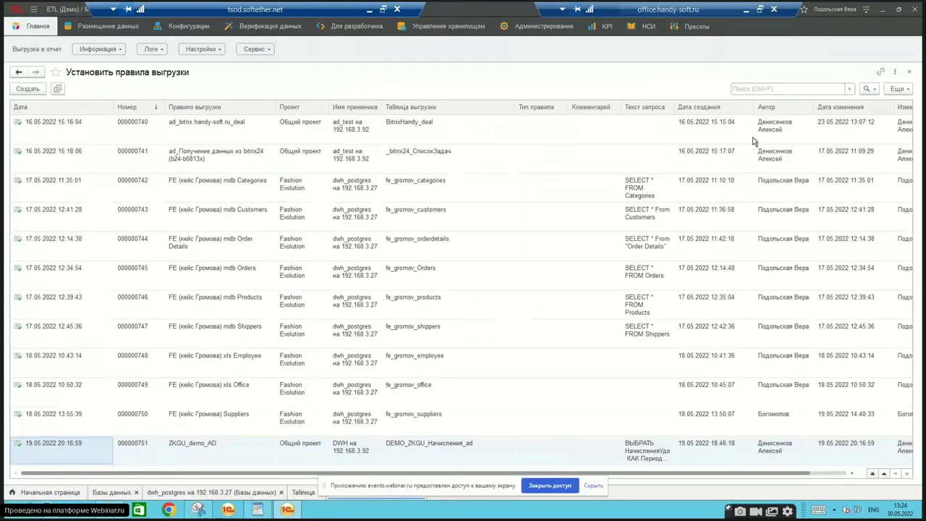
# Step: Search the export rules for FE and open the mdb Order Details rule
pyautogui.click(746, 88)
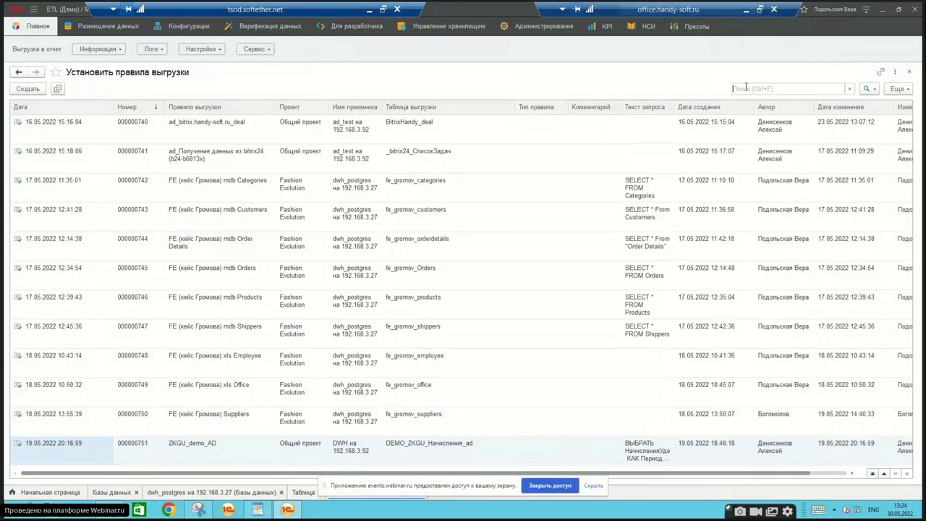
pyautogui.write('ad')
pyautogui.press('BackSpace')
pyautogui.press('BackSpace')
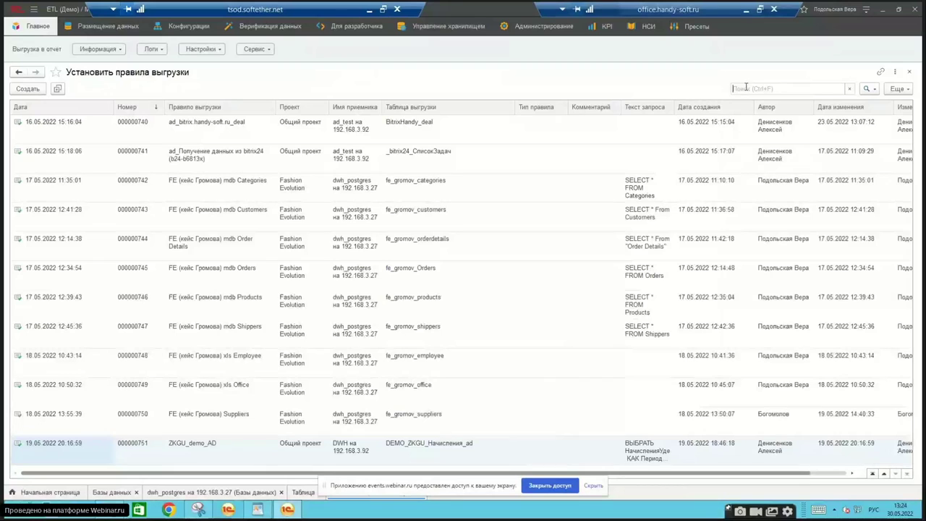
pyautogui.write('FE')
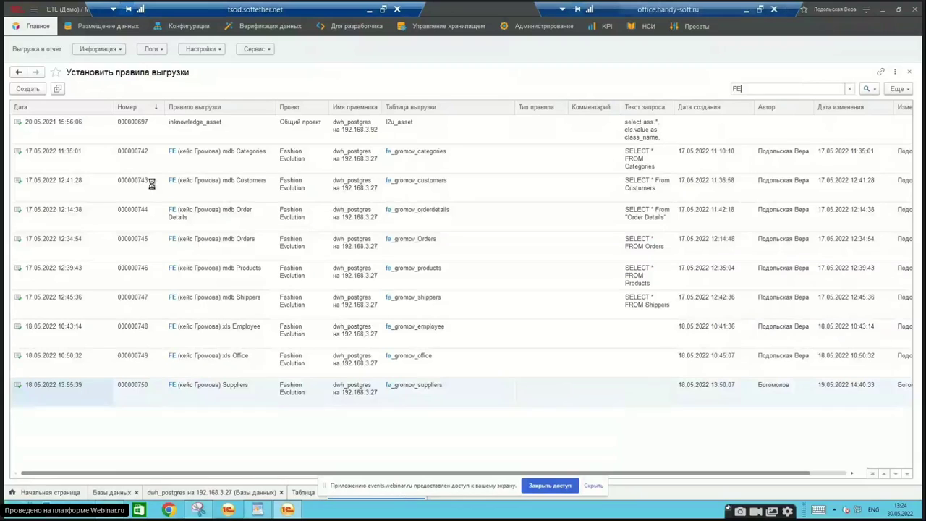
pyautogui.click(148, 212)
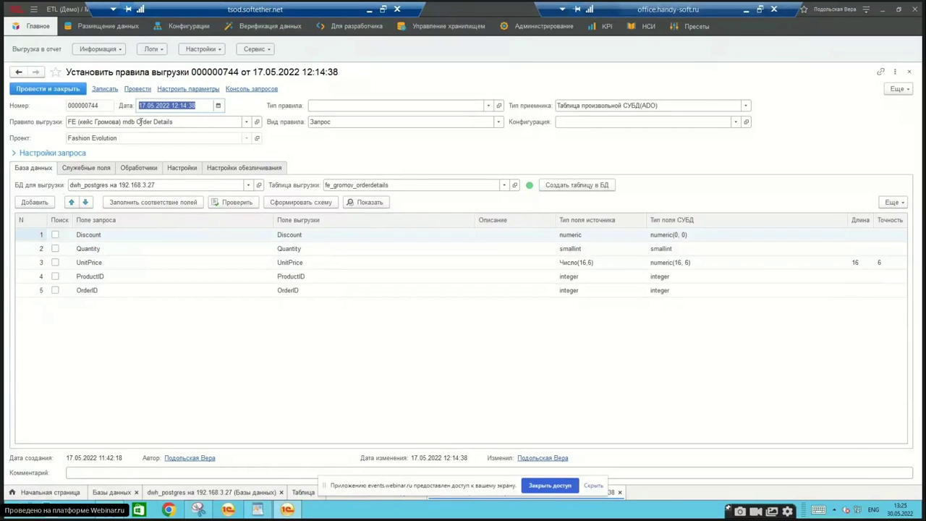
# Step: Expand the query settings of the Order Details rule and examine its SELECT query text
pyautogui.click(15, 154)
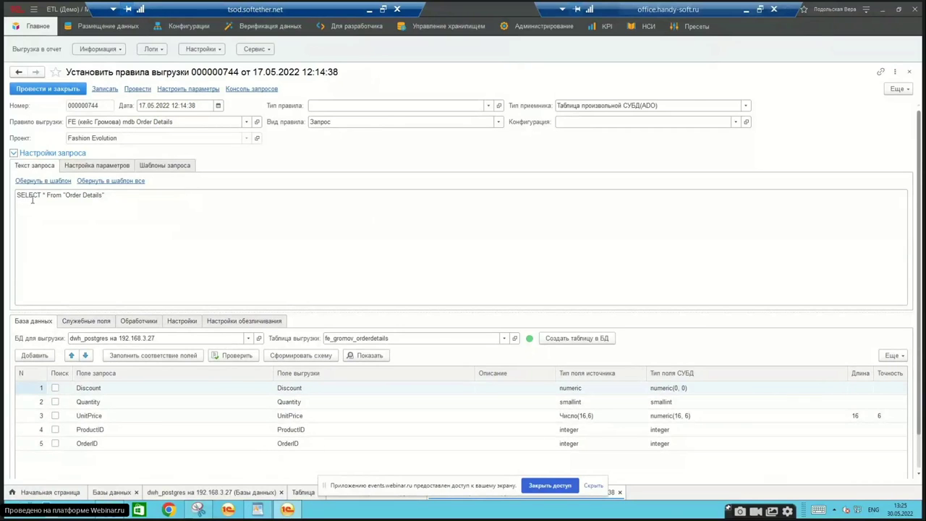
pyautogui.moveTo(108, 195); pyautogui.dragTo(22, 195)
pyautogui.click(91, 216)
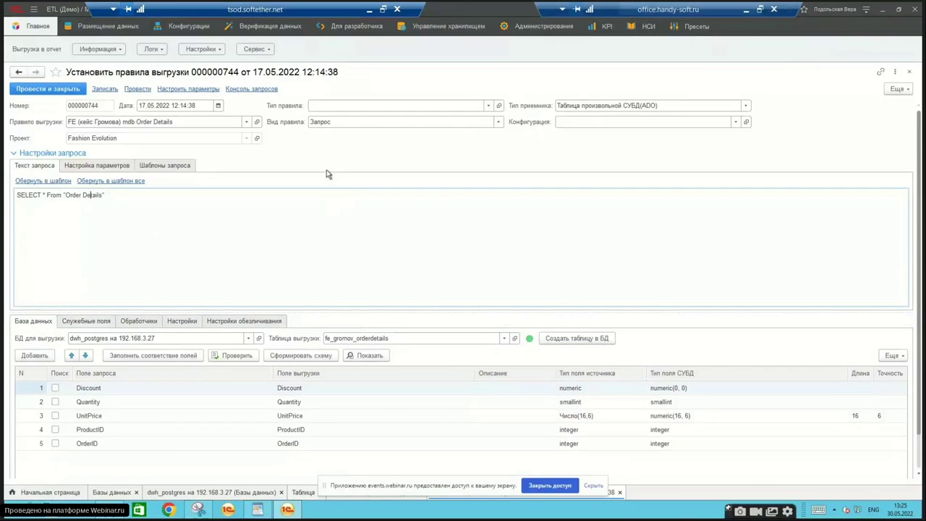
# Step: Open the export compositions list from the start page and search it for FE
pyautogui.click(60, 493)
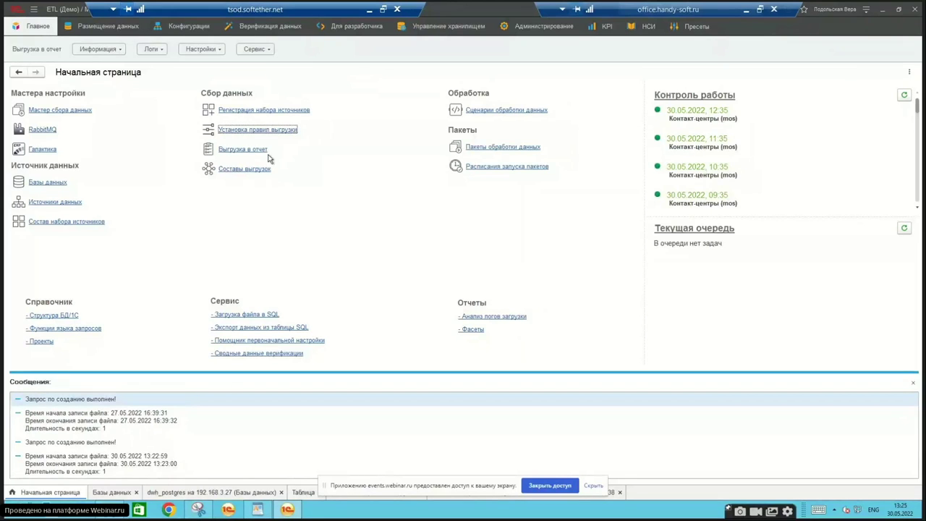
pyautogui.click(250, 169)
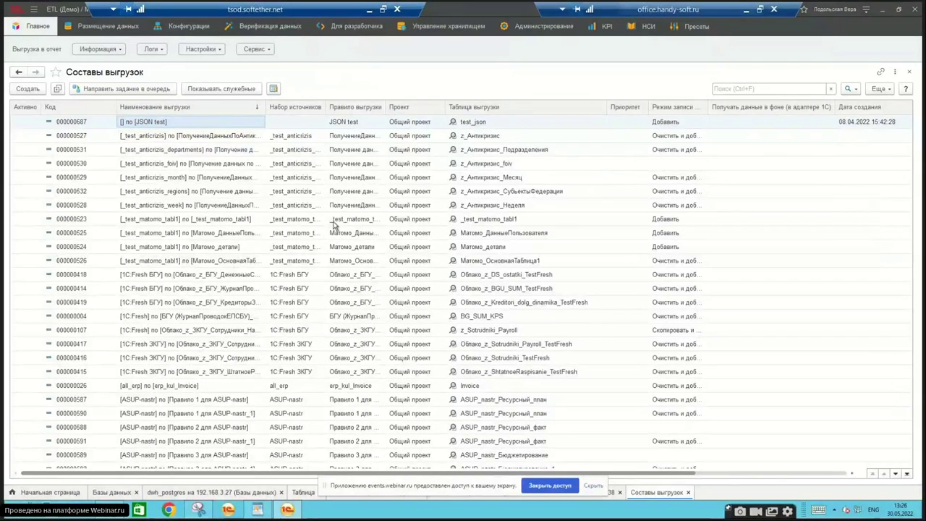
pyautogui.click(769, 90)
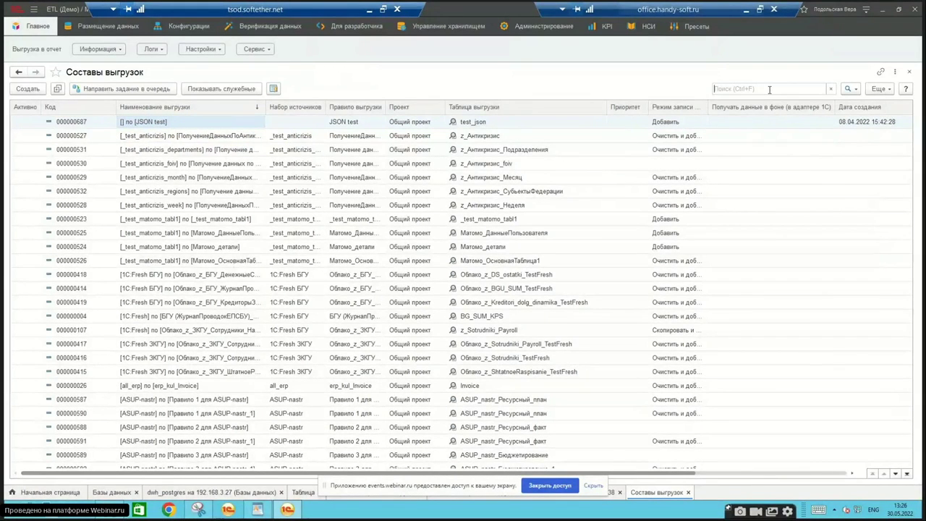
pyautogui.write('4')
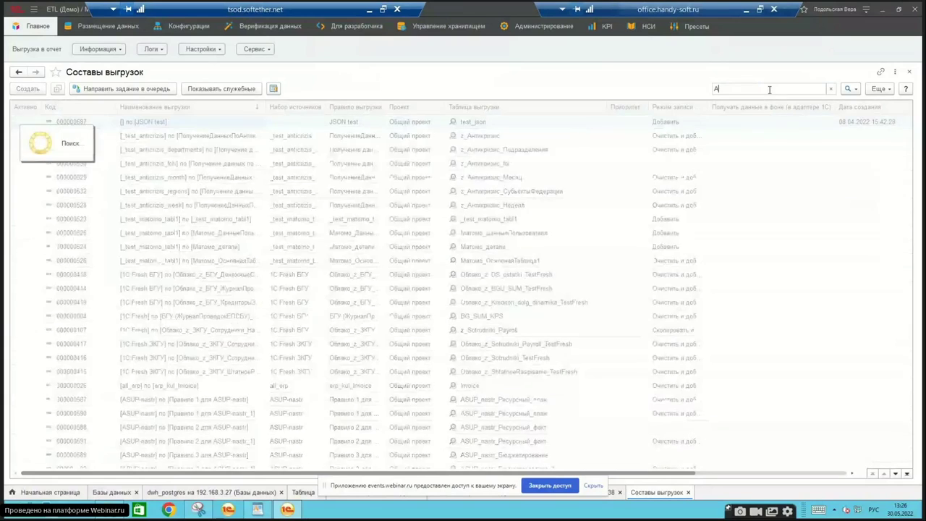
pyautogui.hotkey('alt', 'shift')
pyautogui.write('FE')
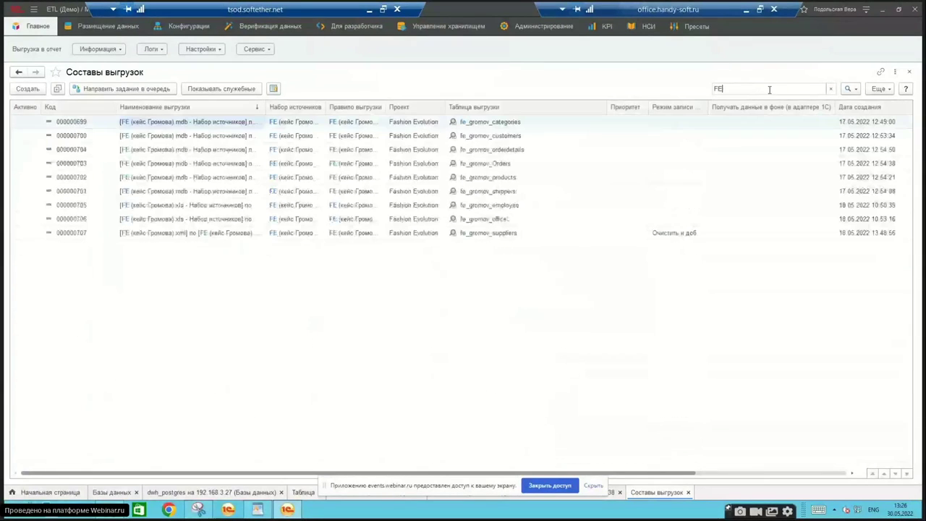
# Step: Widen the export name column, then review the settings of the FE mdb Orders composition and close it
pyautogui.moveTo(267, 107); pyautogui.dragTo(390, 107)
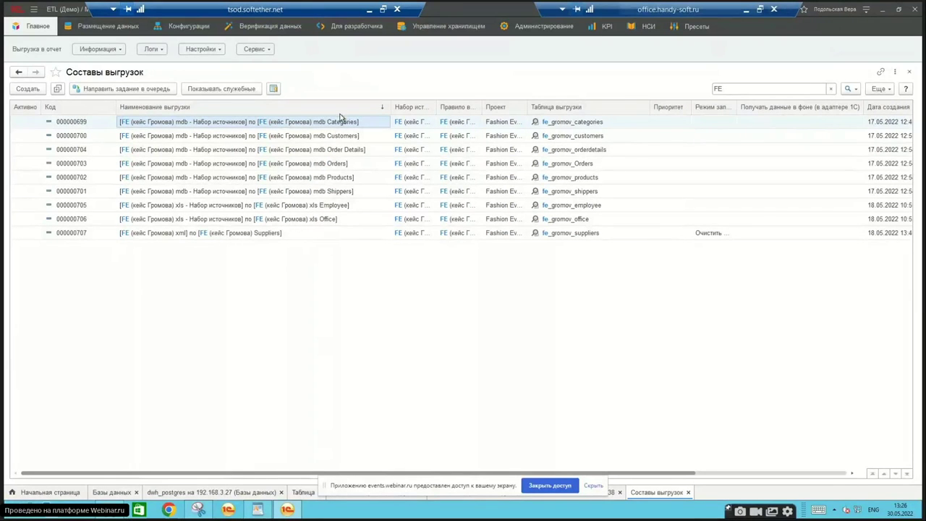
pyautogui.doubleClick(300, 166)
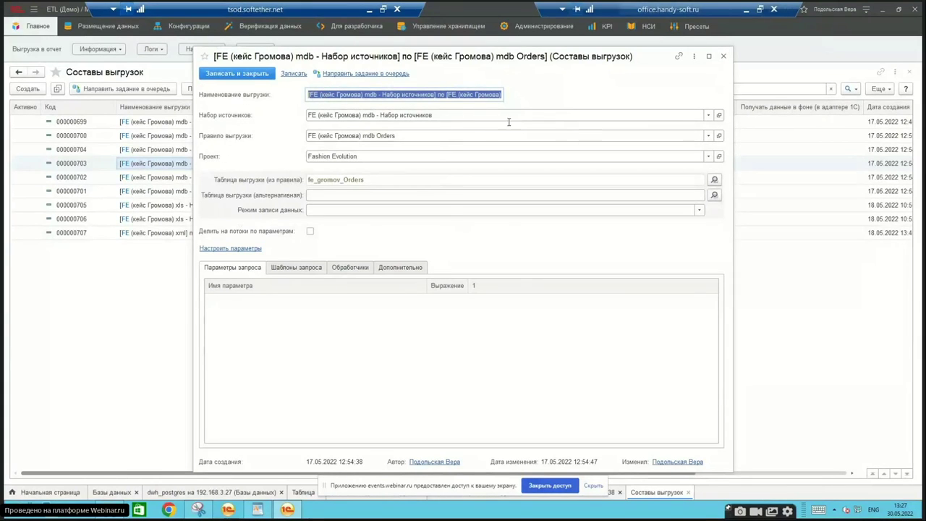
pyautogui.click(723, 57)
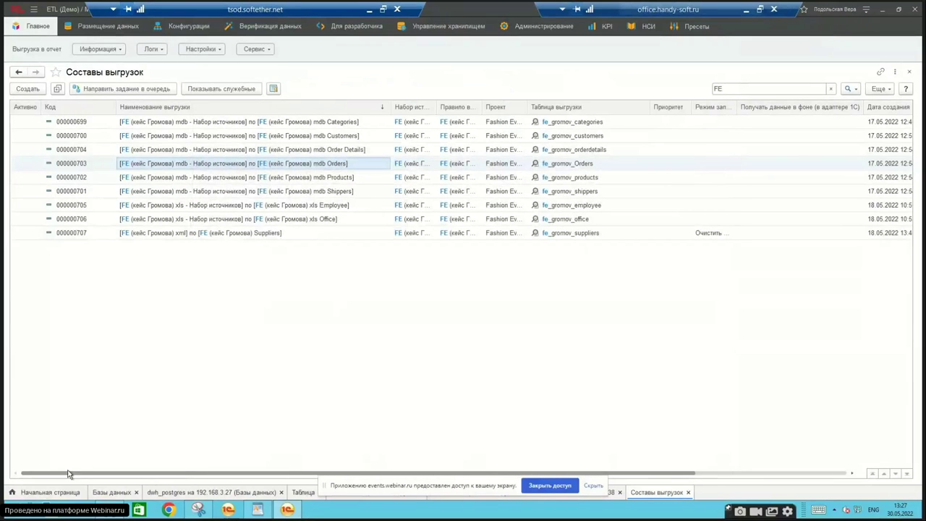
# Step: Open the data processing packages list, search it for FE, and open the FE data retrieval package
pyautogui.click(43, 495)
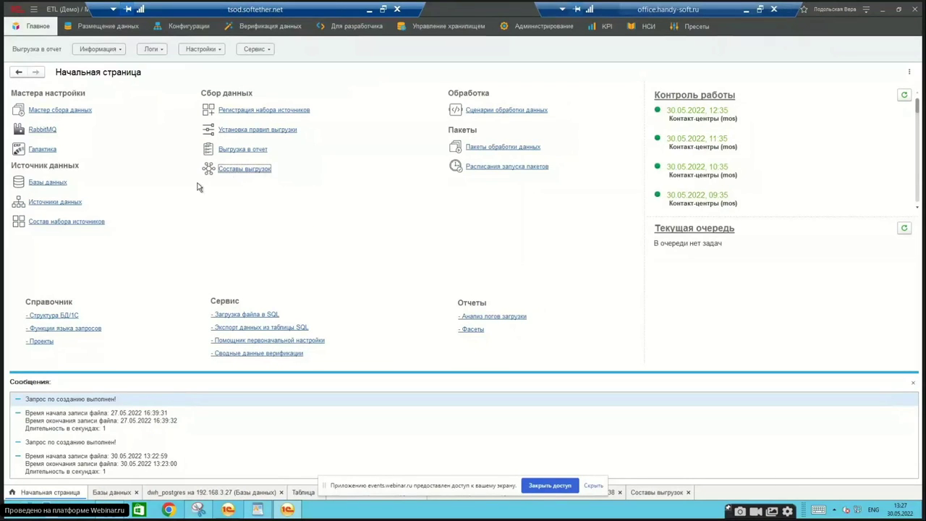
pyautogui.click(481, 148)
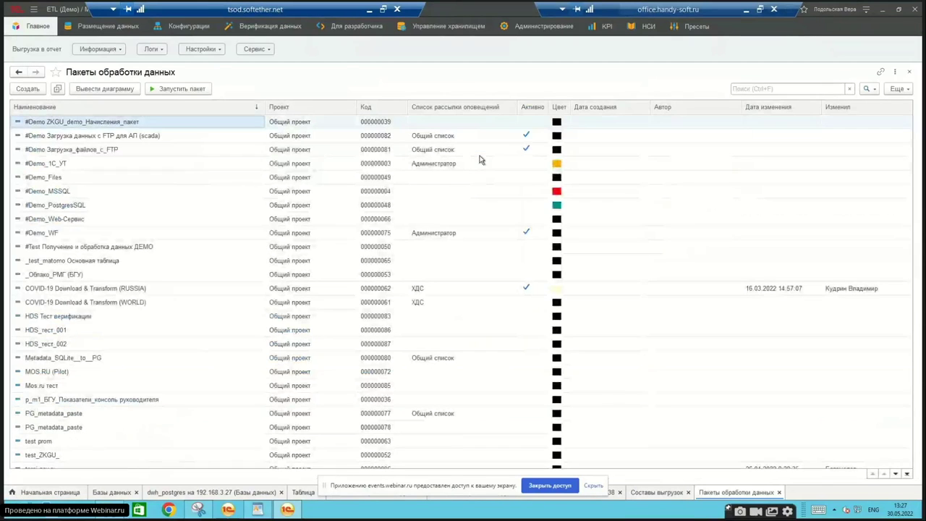
pyautogui.click(751, 88)
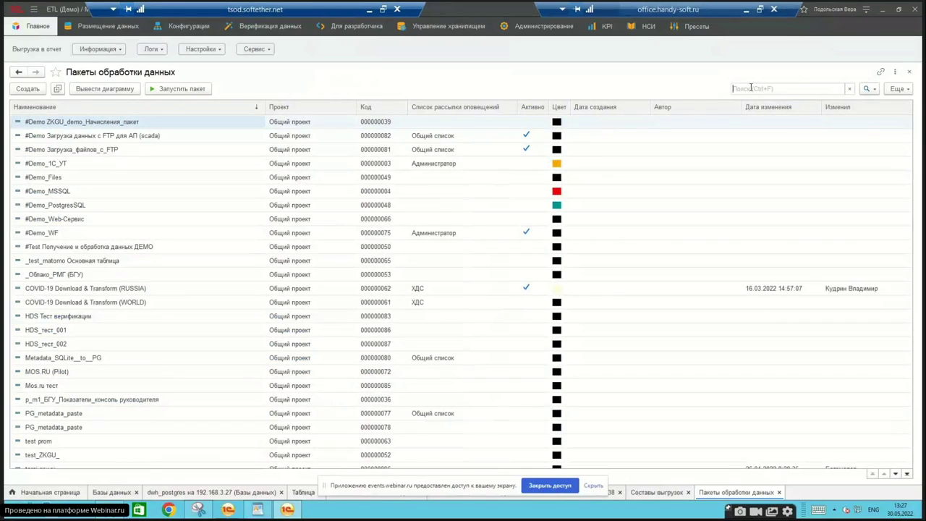
pyautogui.write('А')
pyautogui.press('BackSpace')
pyautogui.hotkey('alt', 'shift')
pyautogui.write('FE')
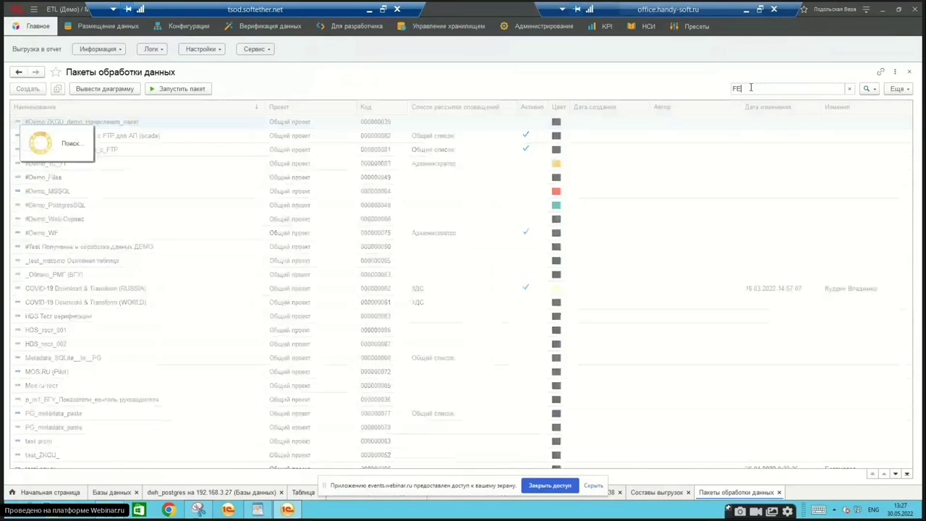
pyautogui.click(173, 123)
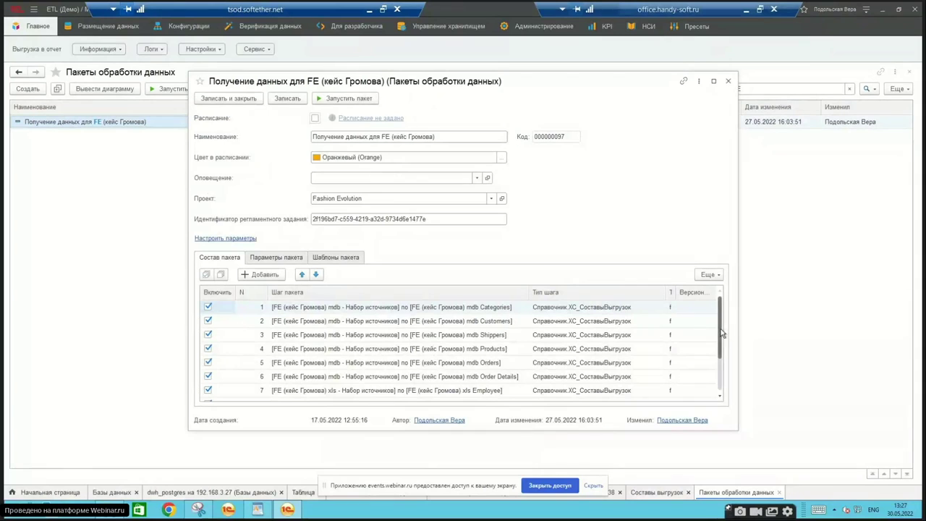
# Step: Temporarily enable the package's schedule to examine its general, daily, weekly and monthly options, then cancel and disable it
pyautogui.click(315, 119)
pyautogui.click(371, 120)
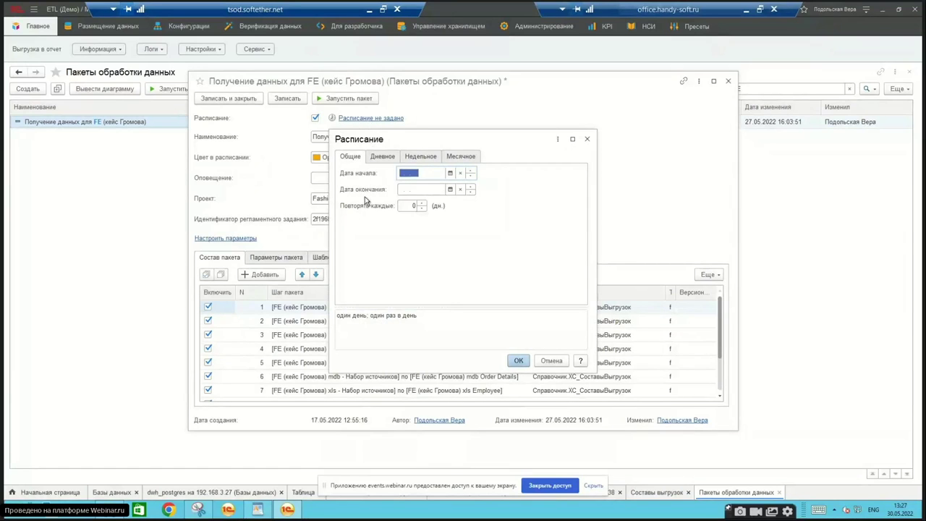
pyautogui.click(386, 160)
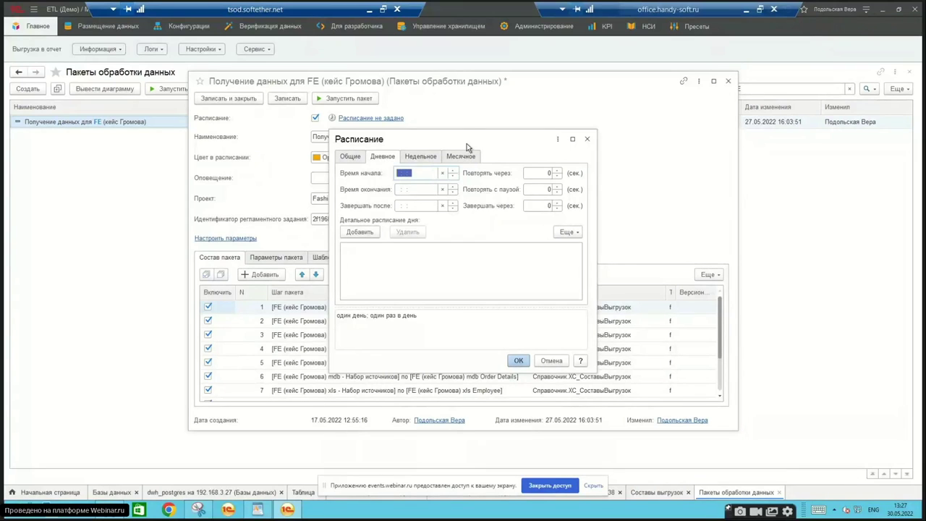
pyautogui.click(426, 158)
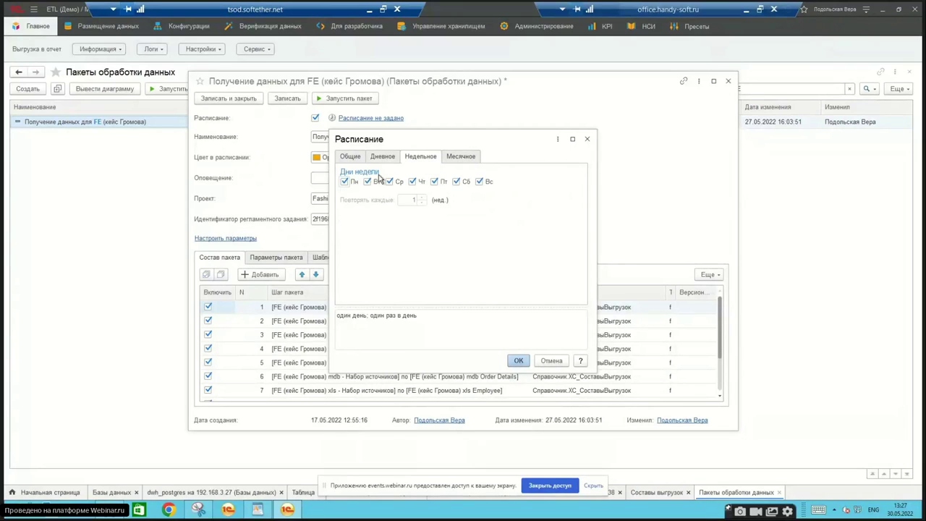
pyautogui.click(467, 157)
pyautogui.click(349, 158)
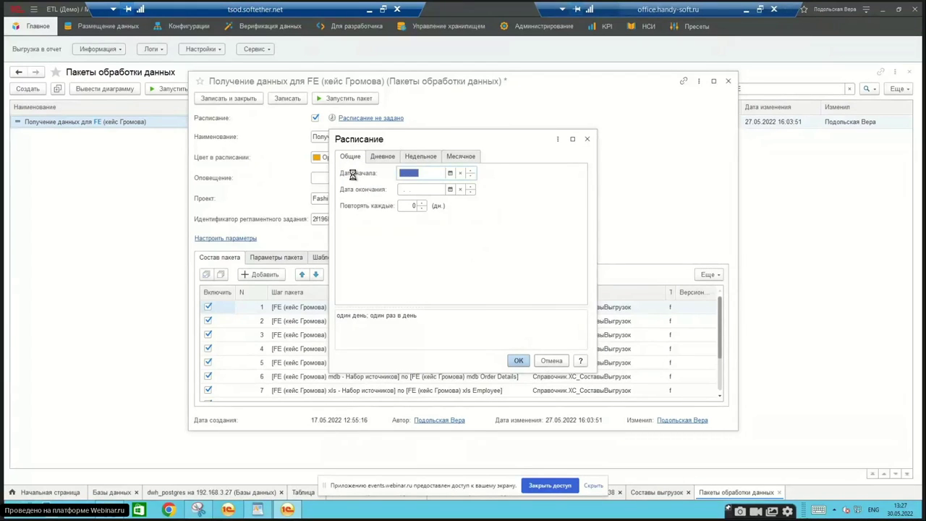
pyautogui.press('Escape')
pyautogui.click(315, 119)
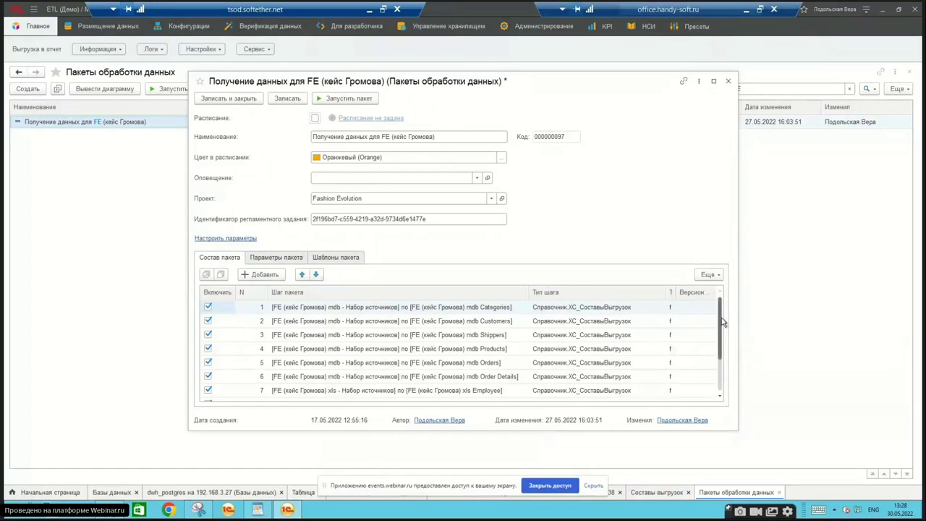
# Step: Examine the package's list of steps down to the final FE_data_join scenario step without changing it
pyautogui.moveTo(722, 320); pyautogui.dragTo(718, 333)
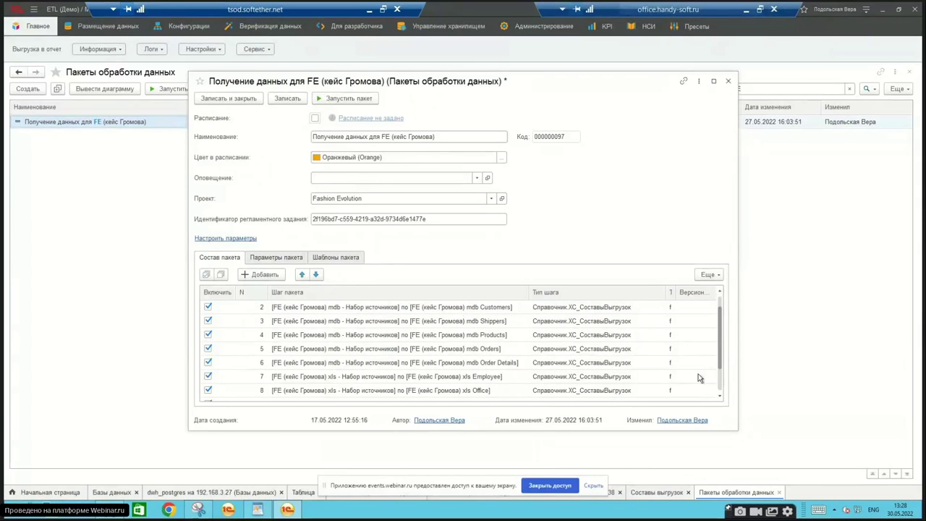
pyautogui.scroll(-2, 723, 389)
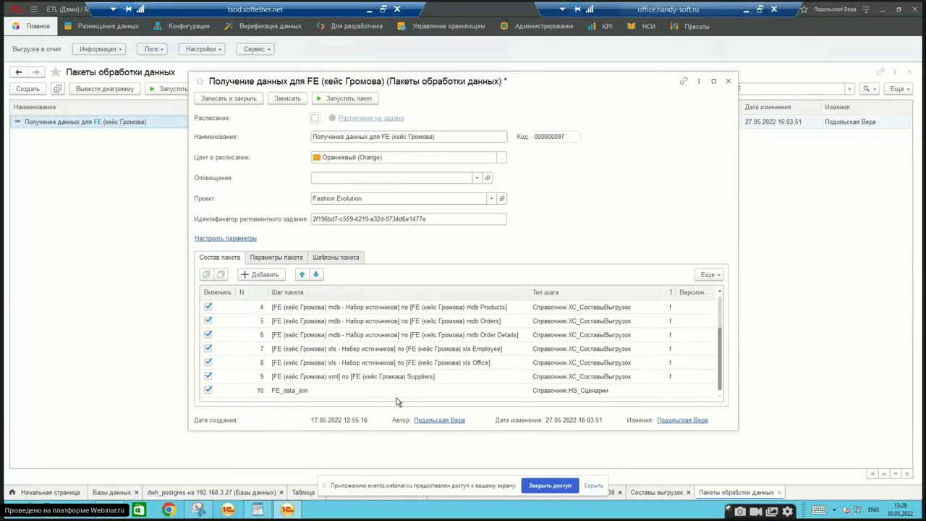
pyautogui.doubleClick(305, 391)
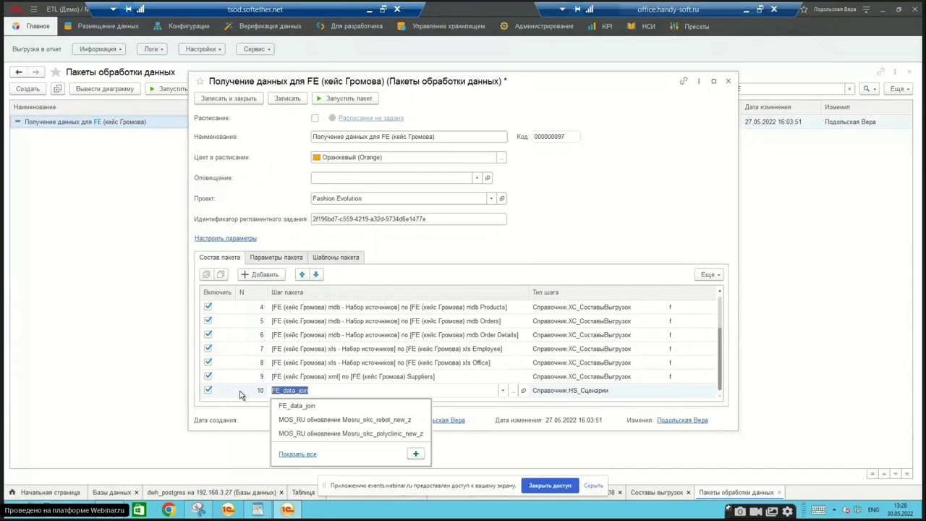
pyautogui.press('Escape')
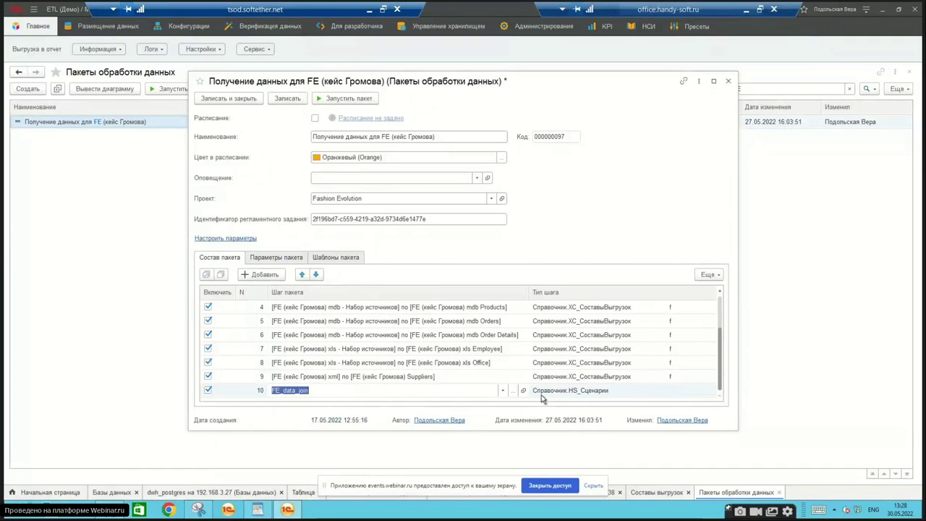
# Step: Find the FE_data_join scenario by searching the data processing scenarios list for FE, and open it
pyautogui.click(44, 493)
pyautogui.click(536, 112)
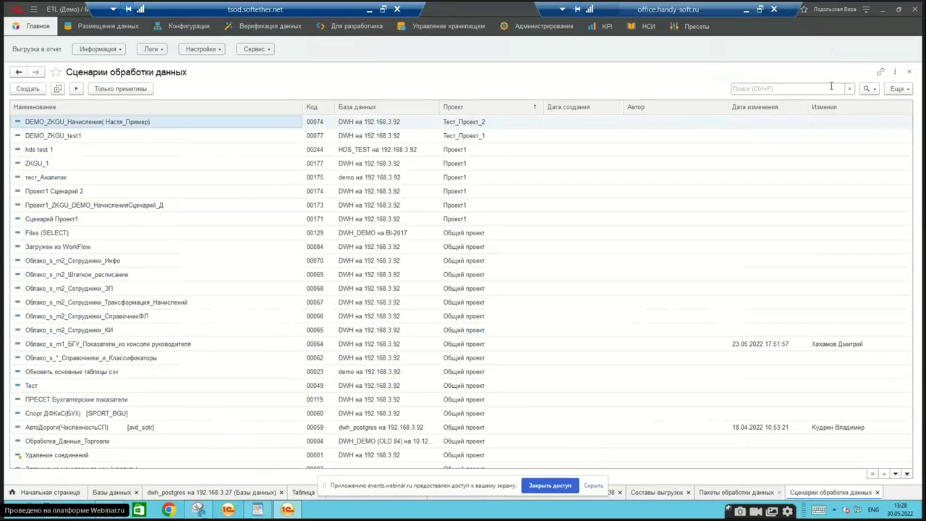
pyautogui.click(793, 90)
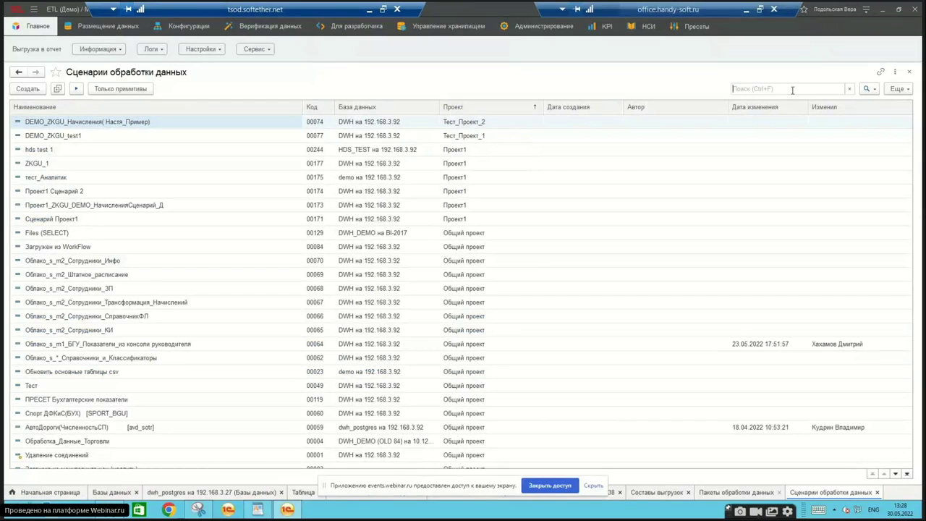
pyautogui.write('FE')
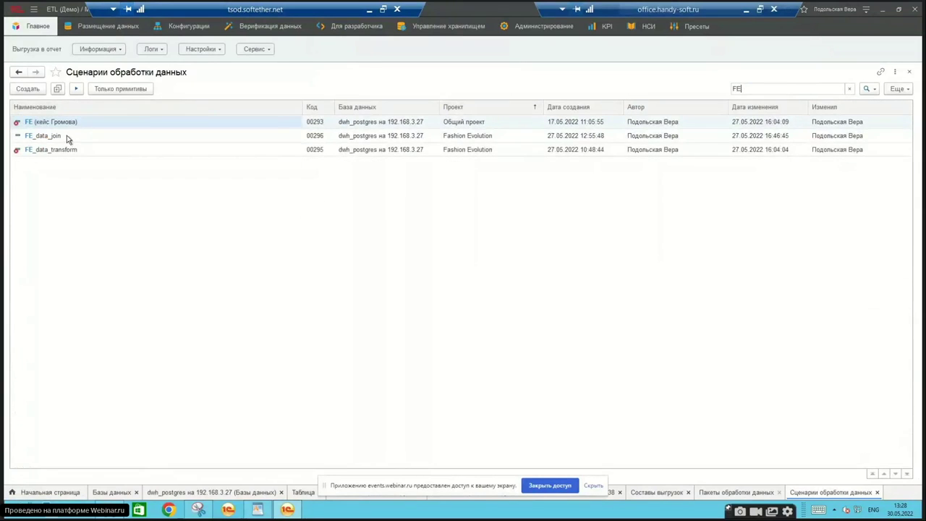
pyautogui.doubleClick(70, 135)
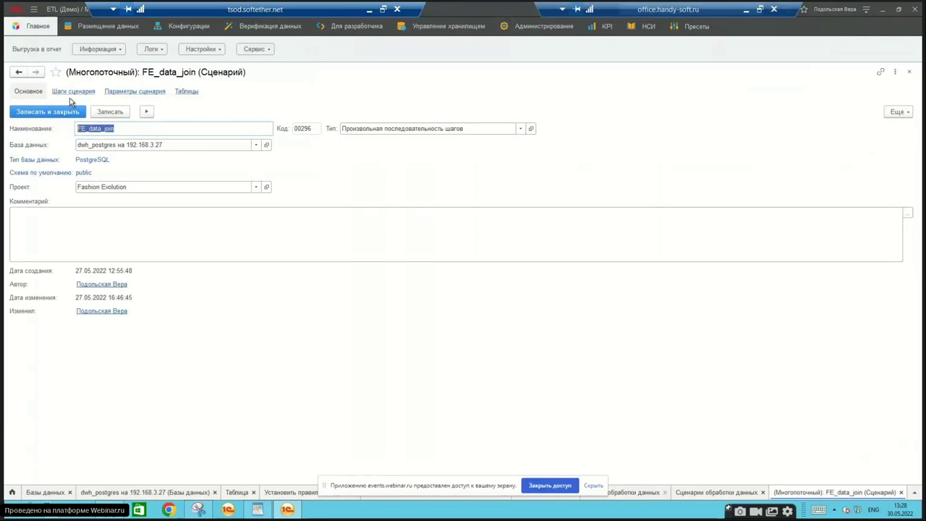
# Step: Review the scenario's available types without changing the current one, and examine the diagram of its steps
pyautogui.click(520, 132)
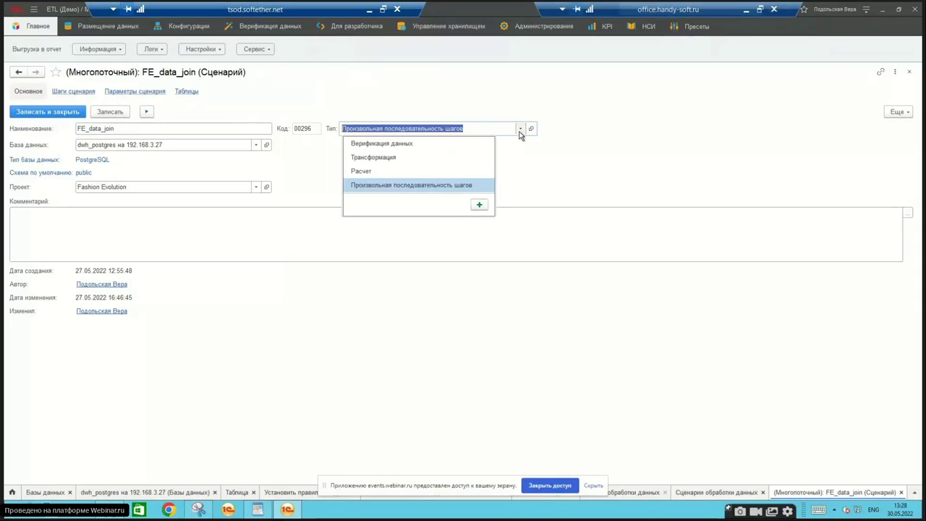
pyautogui.click(520, 132)
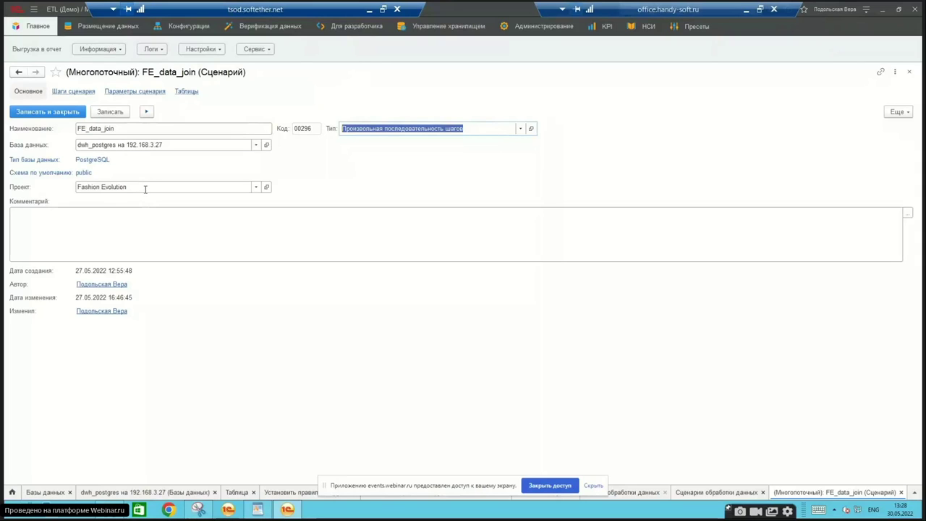
pyautogui.click(73, 91)
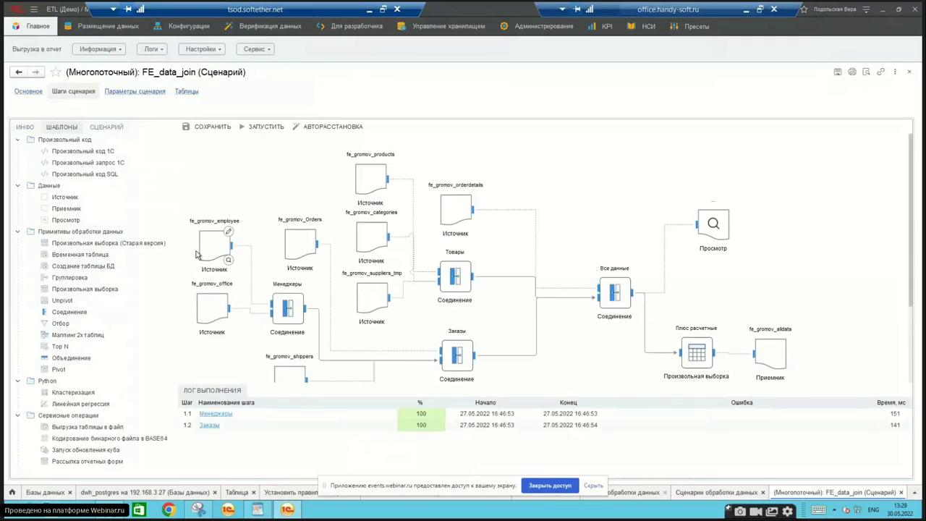
pyautogui.scroll(-2, 599, 242)
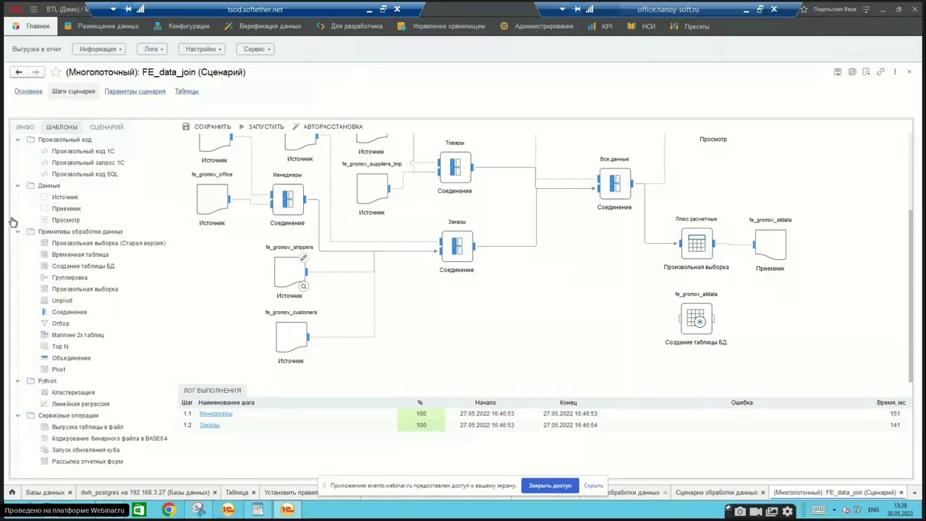
# Step: Add a source step below the Заказы join in the diagram and assign it the fe_gromov_orderdetails table
pyautogui.moveTo(62, 196); pyautogui.dragTo(425, 320)
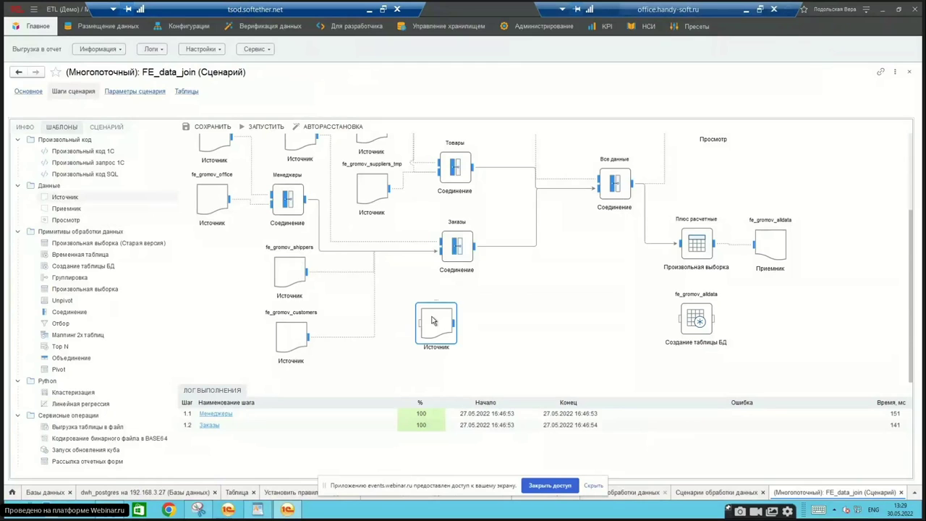
pyautogui.moveTo(434, 324)
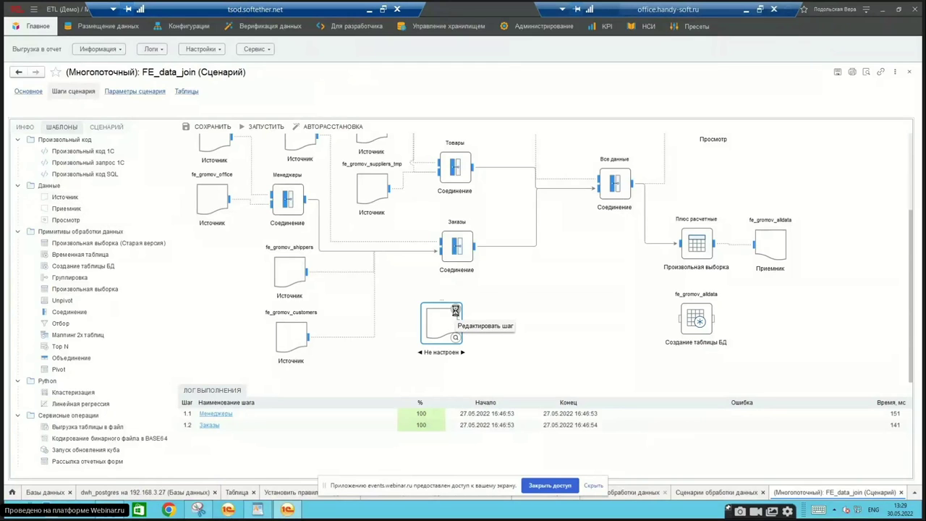
pyautogui.click(455, 310)
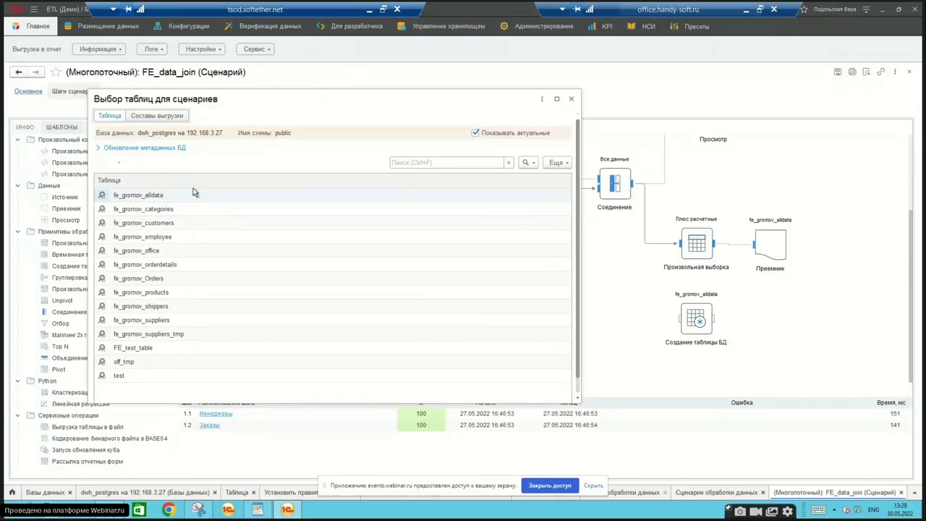
pyautogui.click(148, 117)
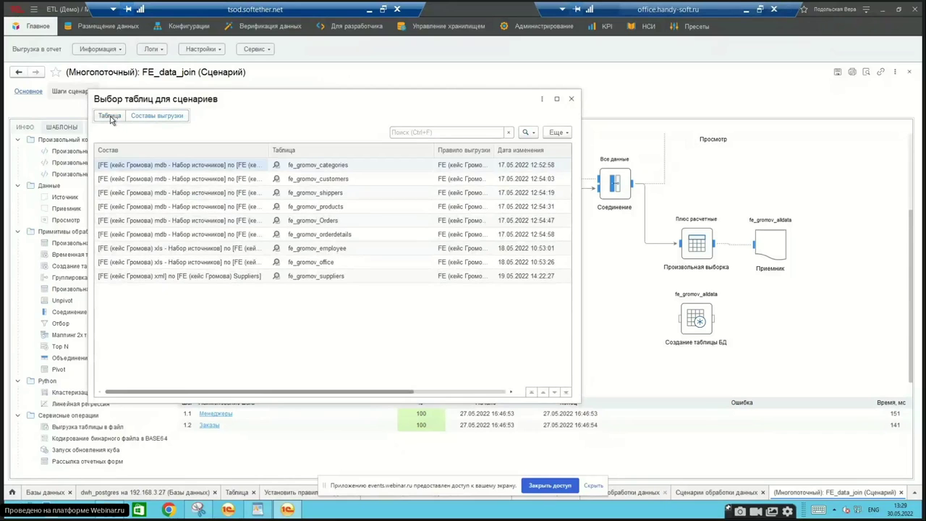
pyautogui.click(111, 118)
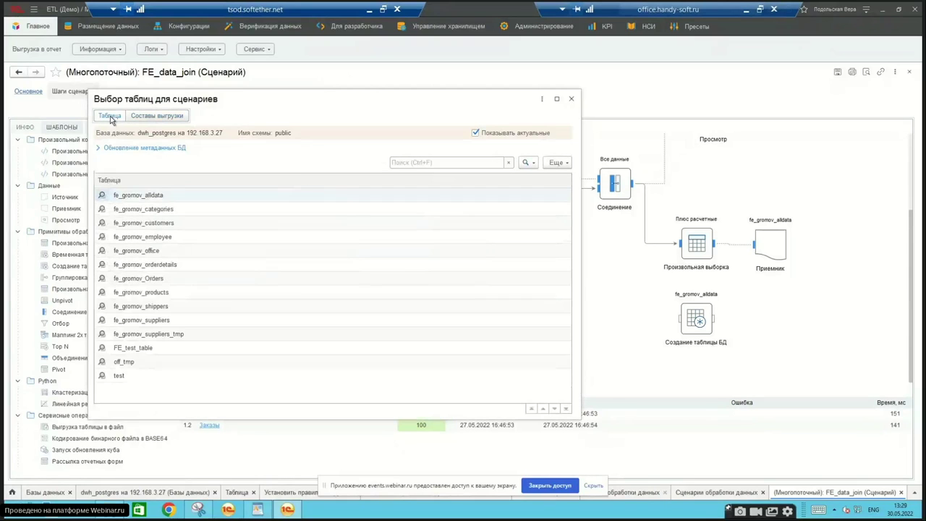
pyautogui.click(154, 267)
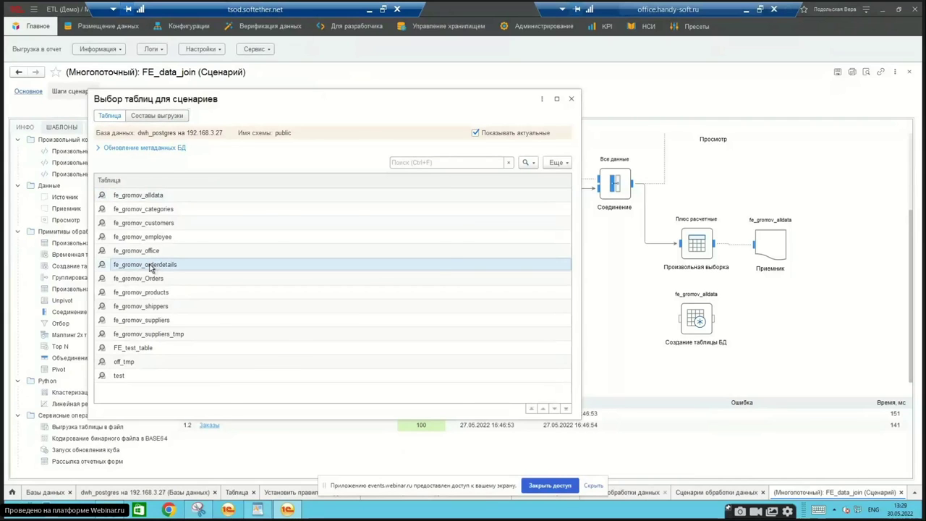
pyautogui.doubleClick(151, 266)
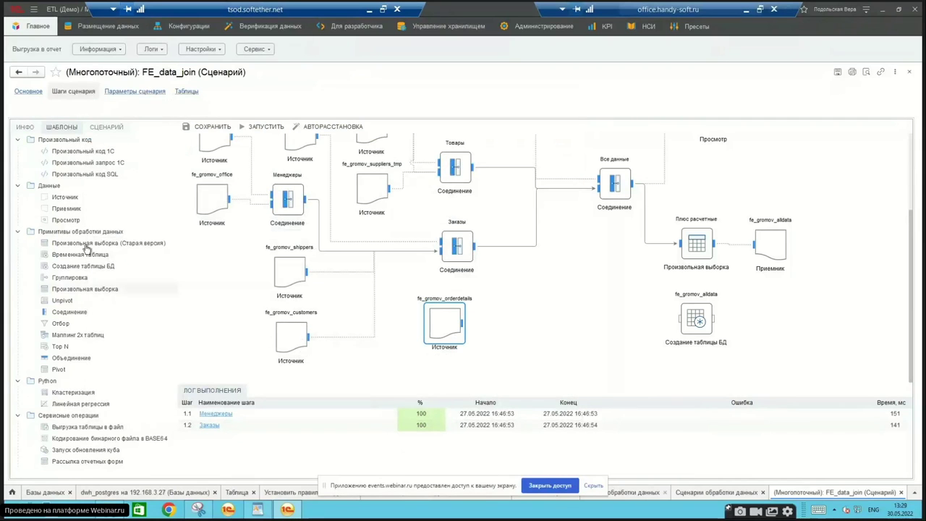
# Step: Add a second source step below the fe_gromov_orderdetails source and assign it the fe_gromov_Orders table
pyautogui.moveTo(65, 198); pyautogui.dragTo(463, 375)
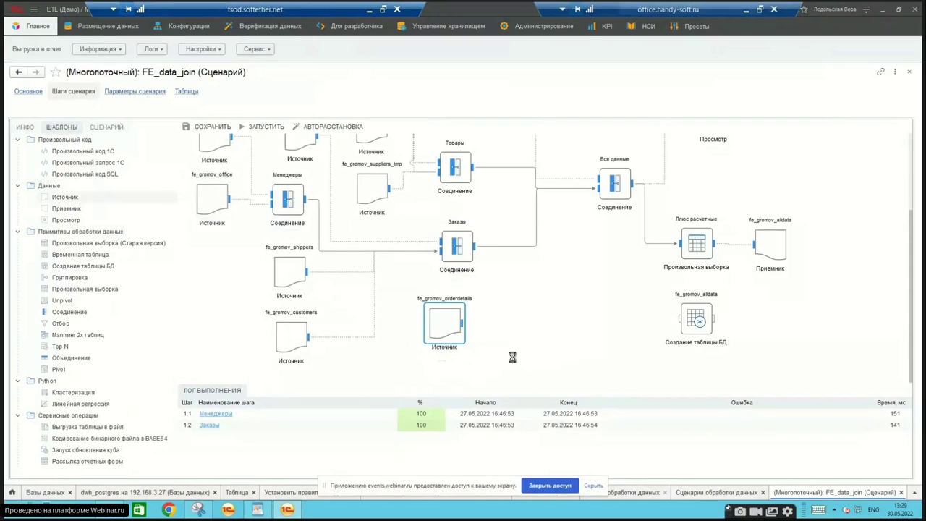
pyautogui.click(536, 327)
pyautogui.doubleClick(161, 280)
pyautogui.moveTo(467, 357); pyautogui.dragTo(417, 370)
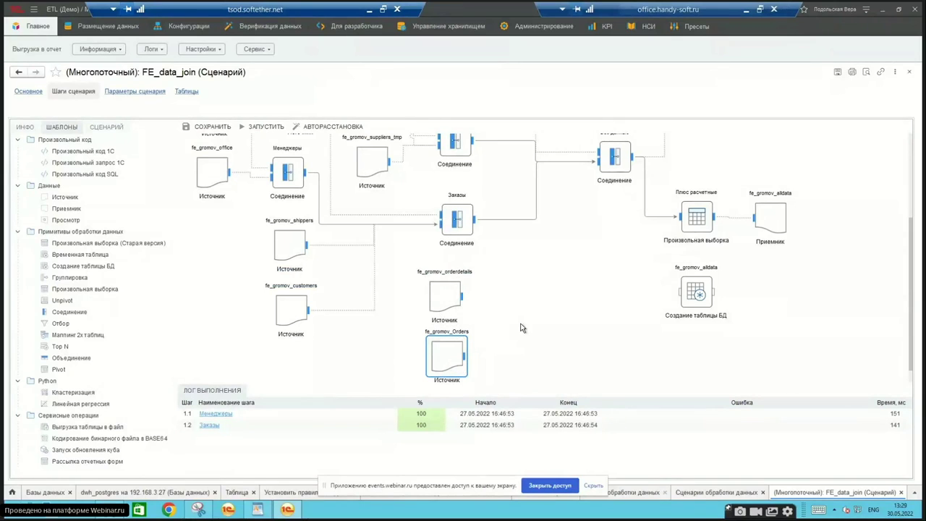
# Step: Add a Соединение step beside the two new sources and connect fe_gromov_orderdetails and fe_gromov_Orders to its input
pyautogui.moveTo(69, 312); pyautogui.dragTo(535, 331)
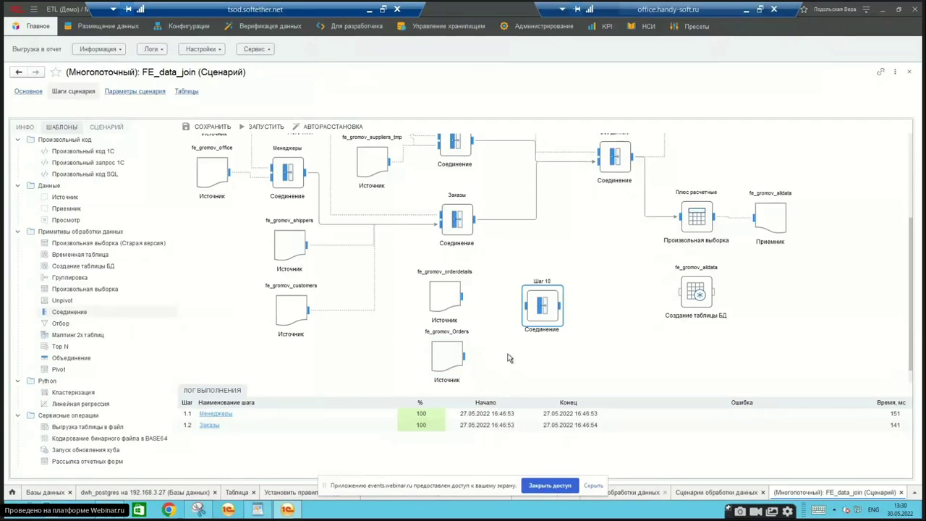
pyautogui.moveTo(463, 300); pyautogui.dragTo(526, 307)
pyautogui.moveTo(465, 356); pyautogui.dragTo(528, 318)
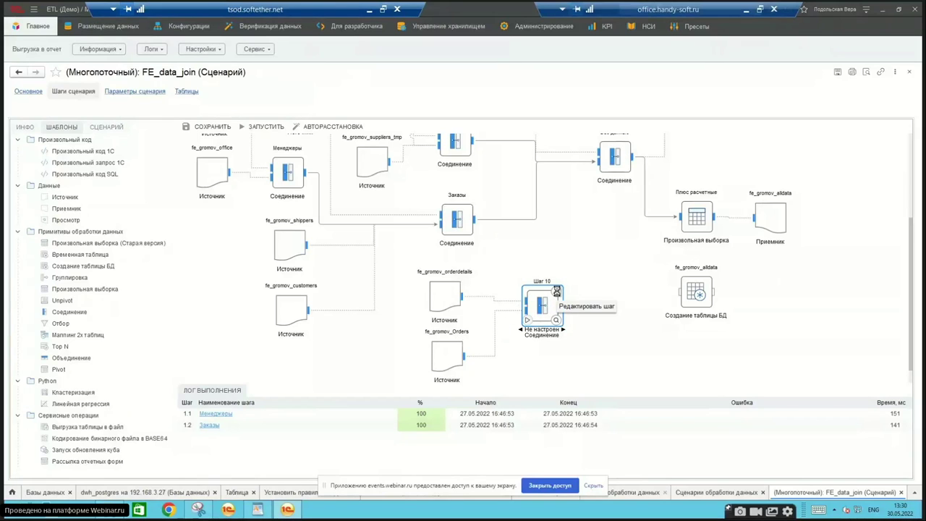
# Step: Configure the new join as a left join on OrderID = OrderID between fe_gromov_orderdetails and fe_gromov_Orders, with the condition in text form
pyautogui.click(557, 292)
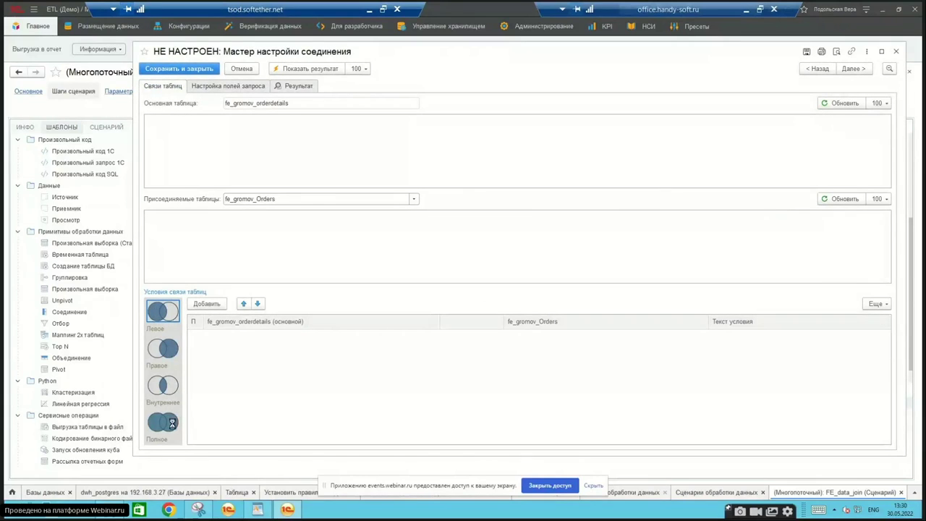
pyautogui.click(164, 322)
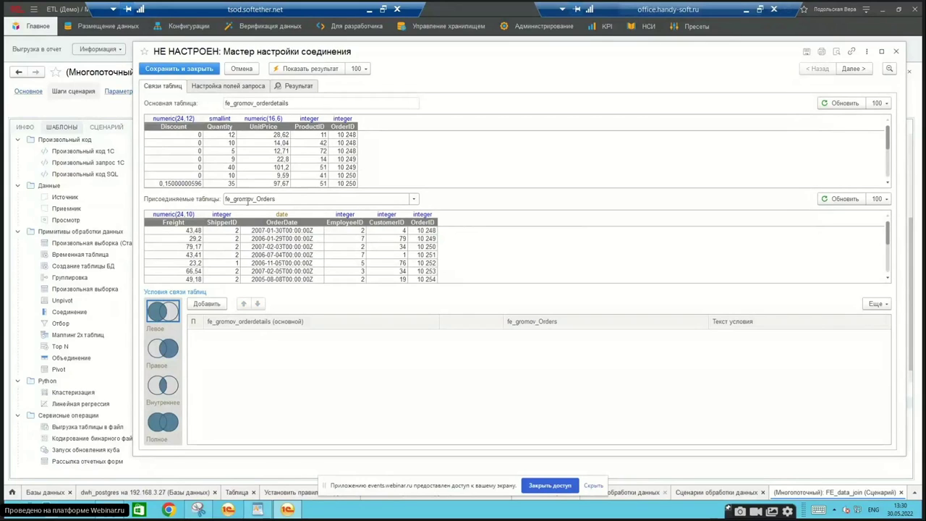
pyautogui.click(209, 305)
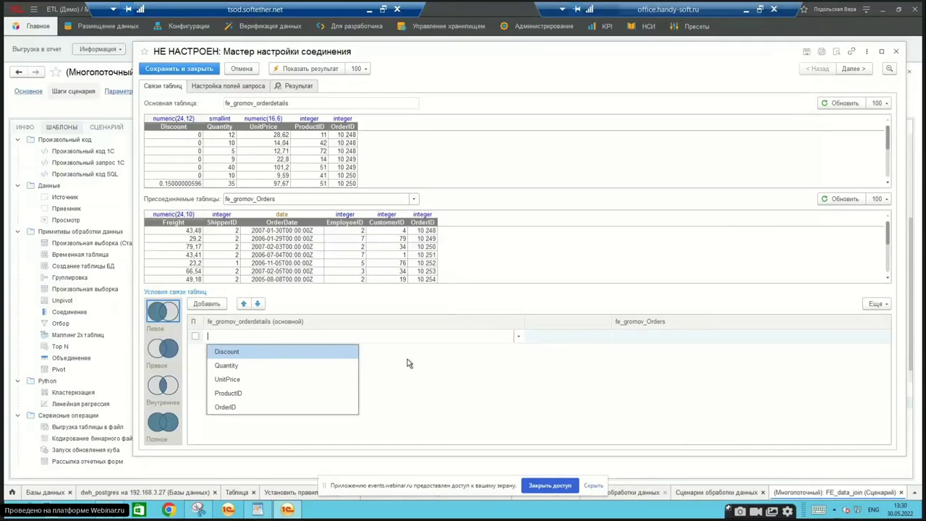
pyautogui.click(231, 406)
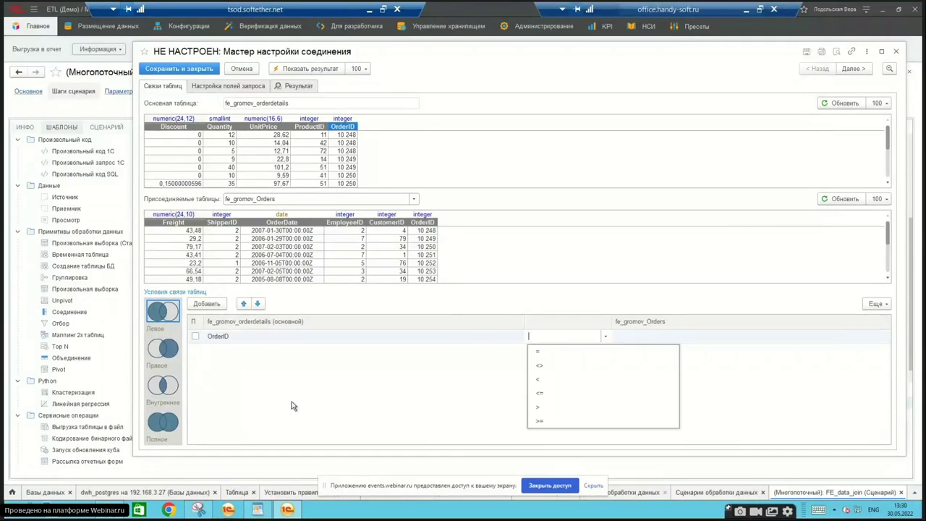
pyautogui.click(538, 353)
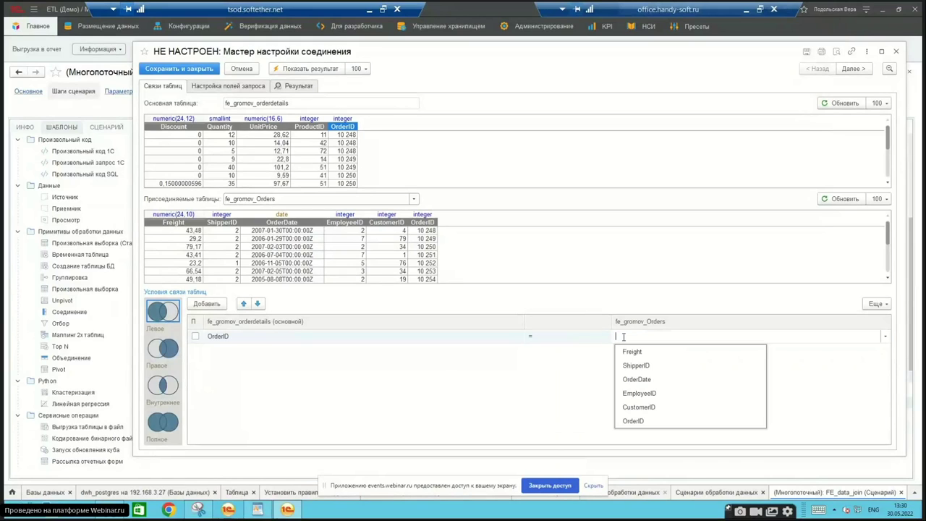
pyautogui.click(641, 421)
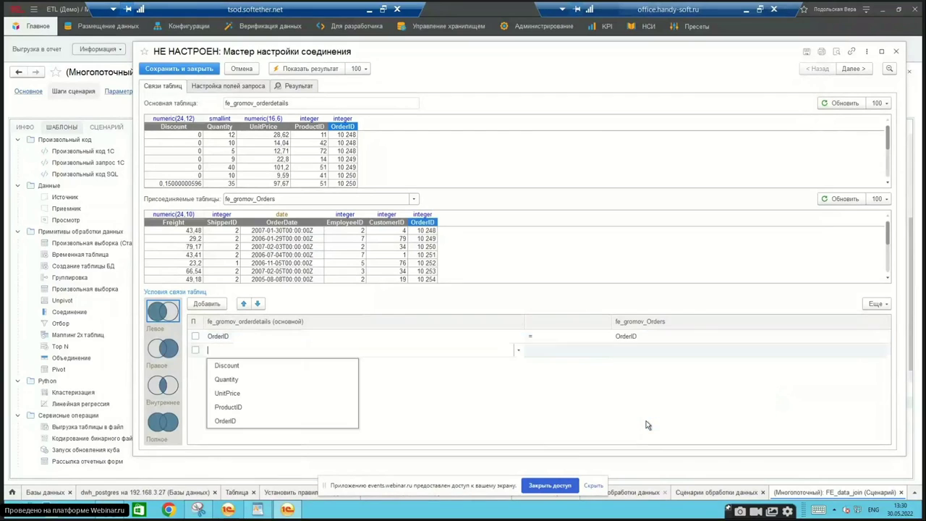
pyautogui.click(196, 340)
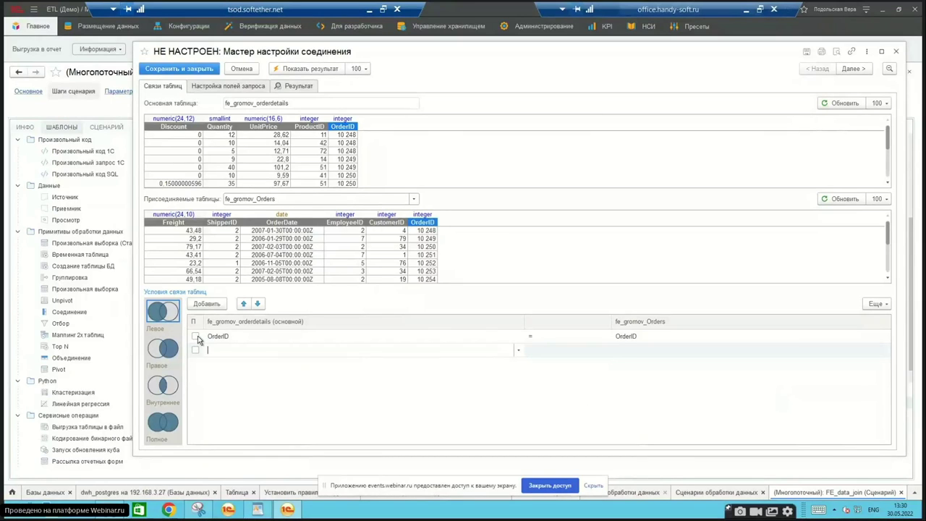
pyautogui.click(197, 337)
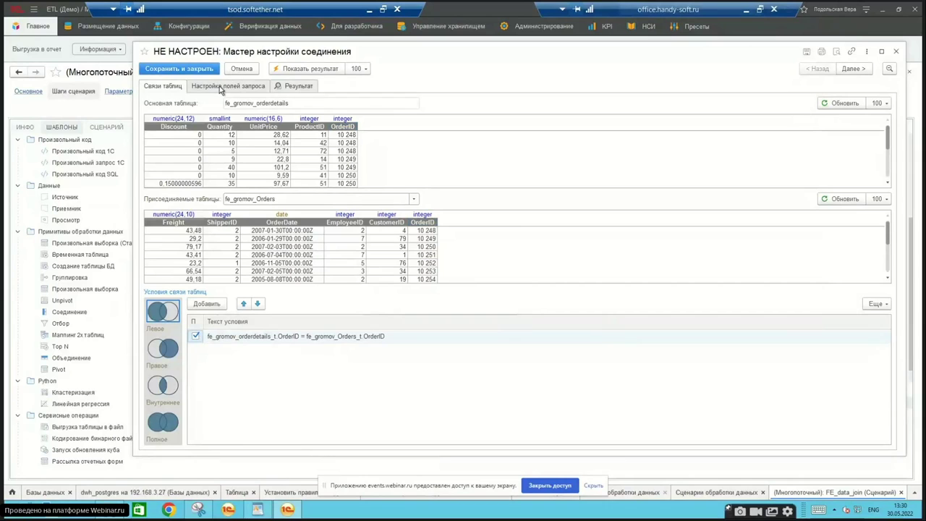
# Step: Add OrderID and Quantity from fe_gromov_orderdetails and OrderDate from fe_gromov_Orders to the join's query fields
pyautogui.click(221, 87)
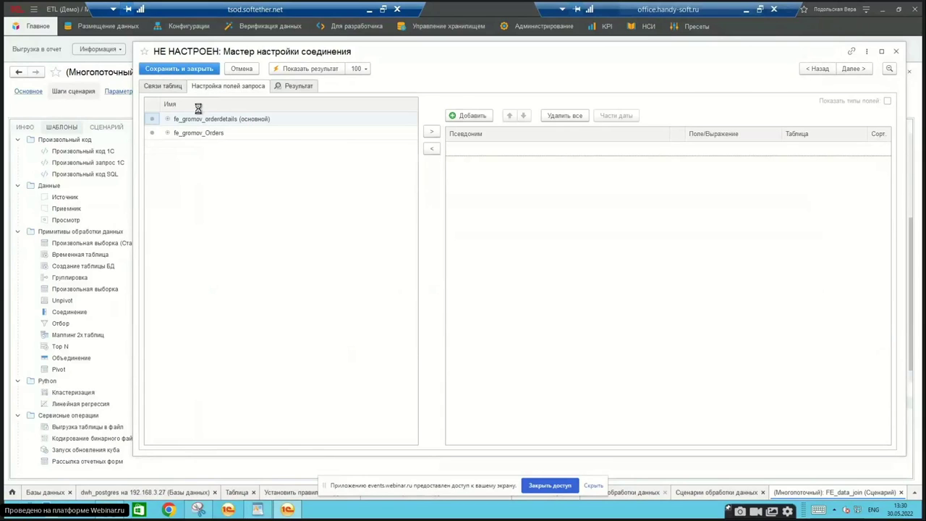
pyautogui.click(167, 119)
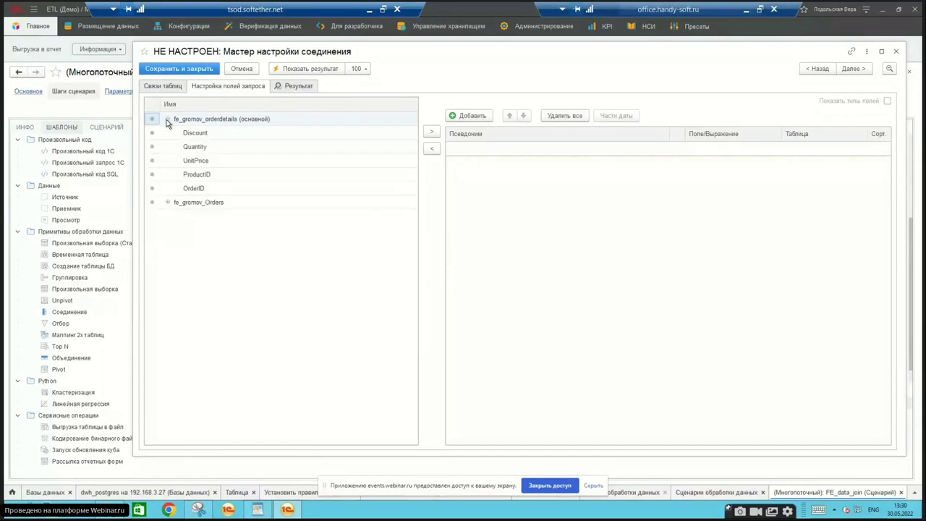
pyautogui.click(167, 202)
pyautogui.moveTo(201, 189); pyautogui.dragTo(503, 187)
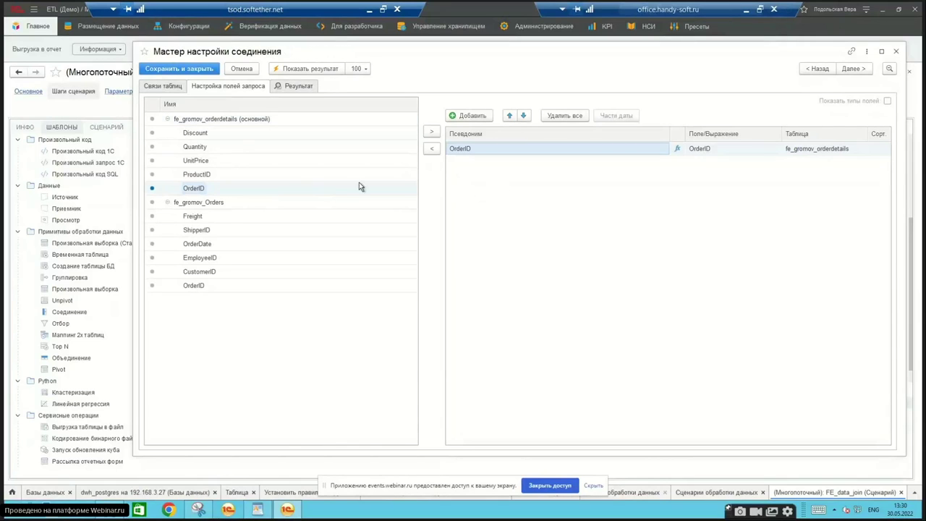
pyautogui.click(214, 148)
pyautogui.moveTo(516, 200); pyautogui.dragTo(493, 196)
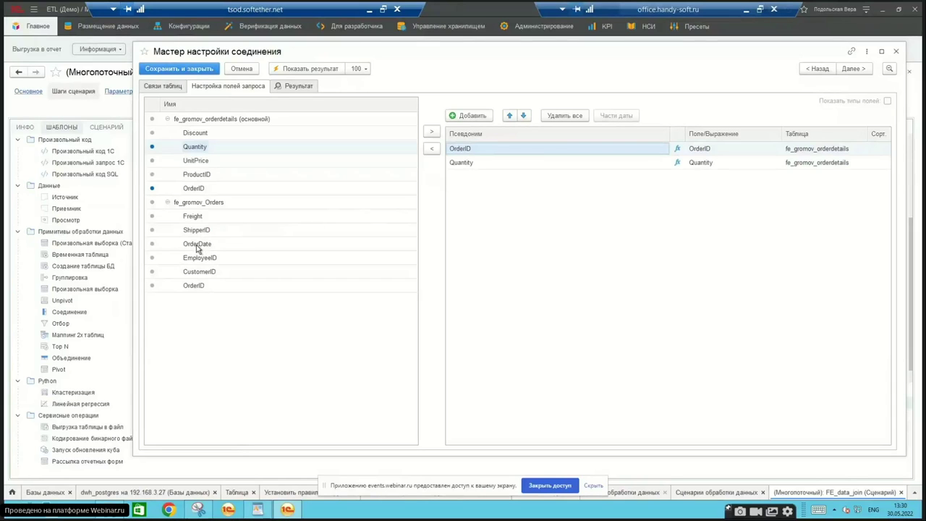
pyautogui.moveTo(195, 248); pyautogui.dragTo(498, 209)
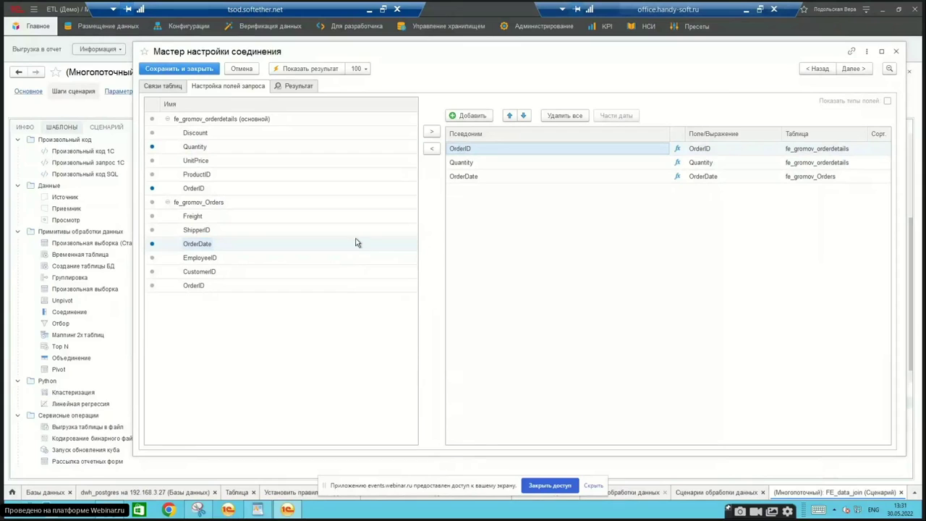
# Step: Review the join's generated query text and its 100-row result, then close the join wizard without saving
pyautogui.click(296, 87)
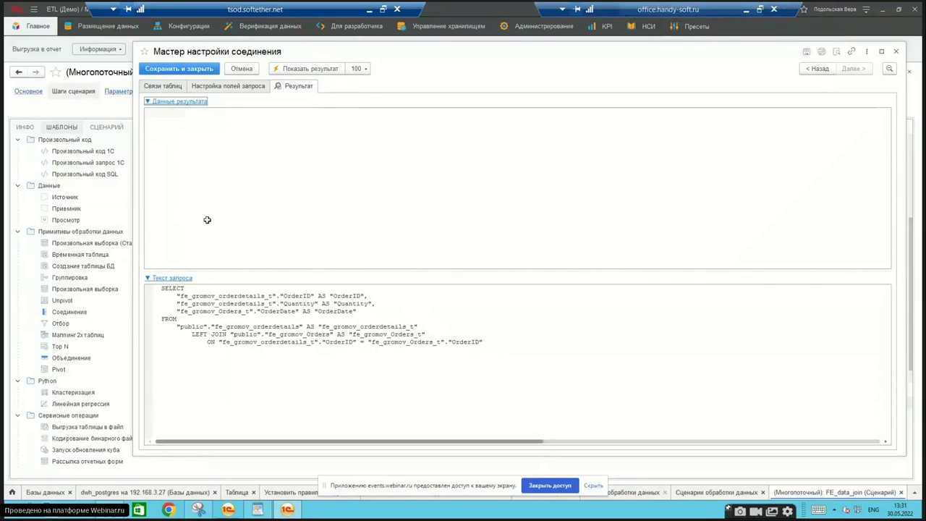
pyautogui.click(310, 69)
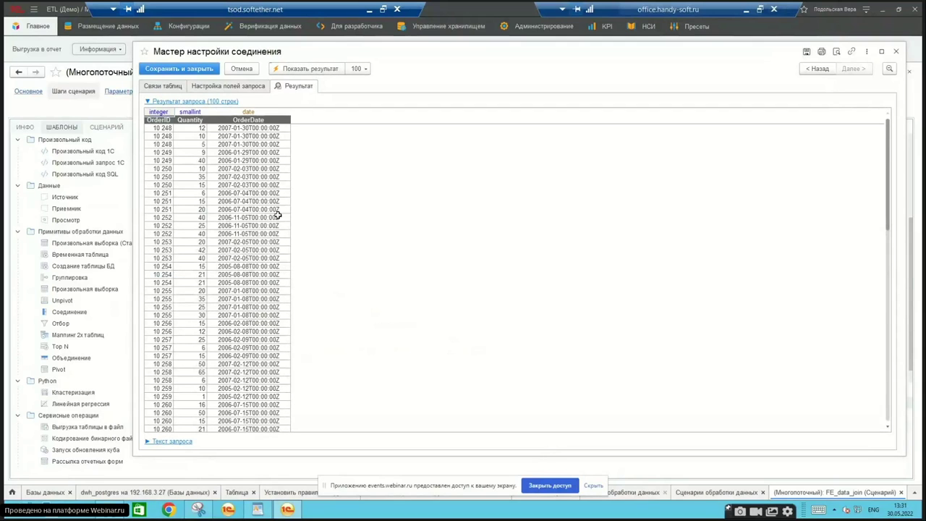
pyautogui.click(896, 52)
pyautogui.moveTo(762, 218)
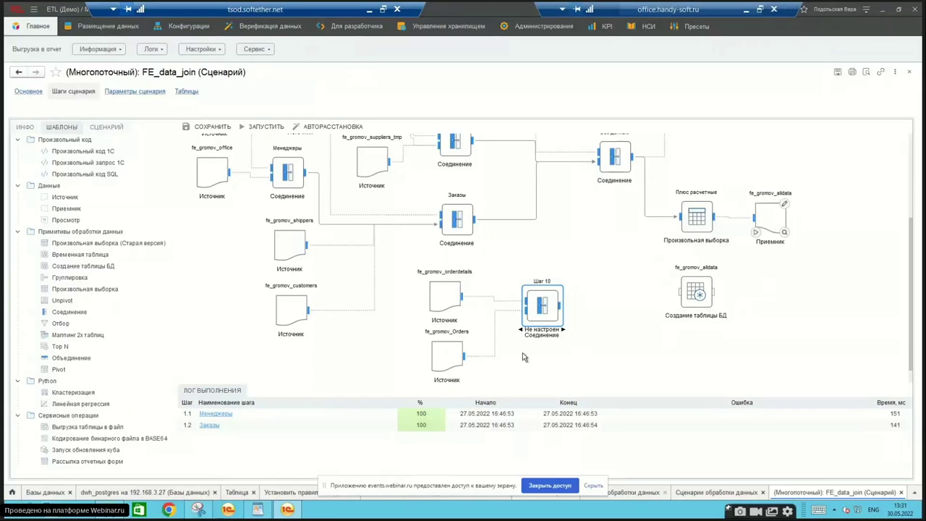
# Step: Delete the unconfigured Соединение step and its two sources, fe_gromov_orderdetails and fe_gromov_Orders, from the scenario canvas
pyautogui.click(543, 311)
pyautogui.click(545, 310)
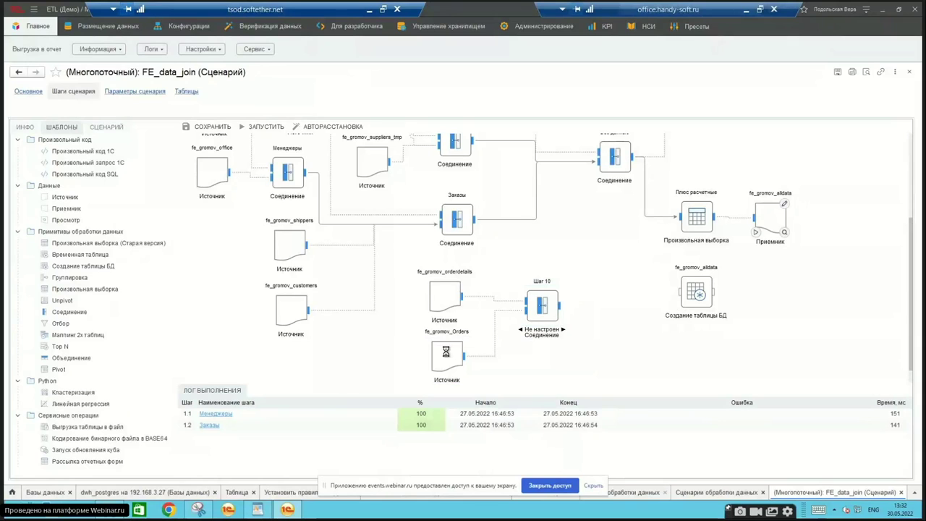
pyautogui.press('Delete')
pyautogui.click(446, 352)
pyautogui.press('Delete')
pyautogui.click(441, 326)
pyautogui.press('Delete')
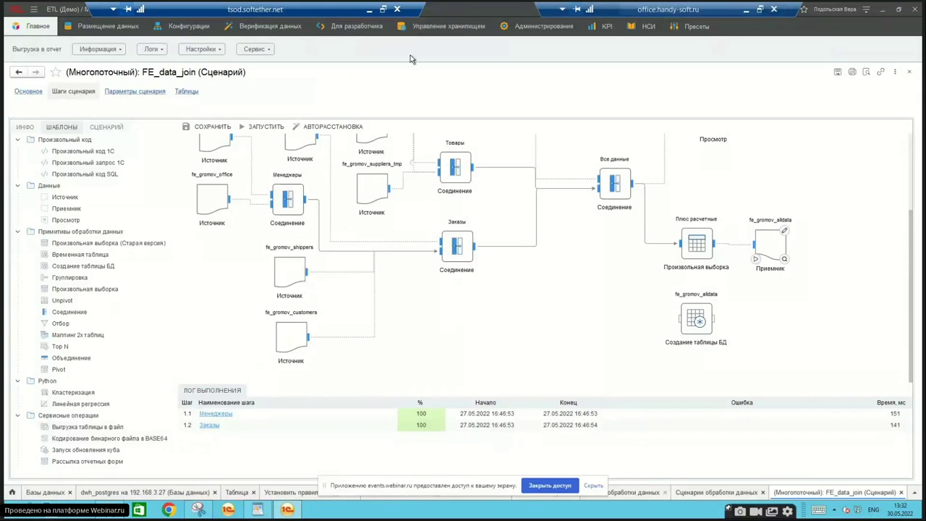
# Step: Switch to the Modus analytics portal in the browser and open the administration page for data sources
pyautogui.click(746, 13)
pyautogui.click(180, 10)
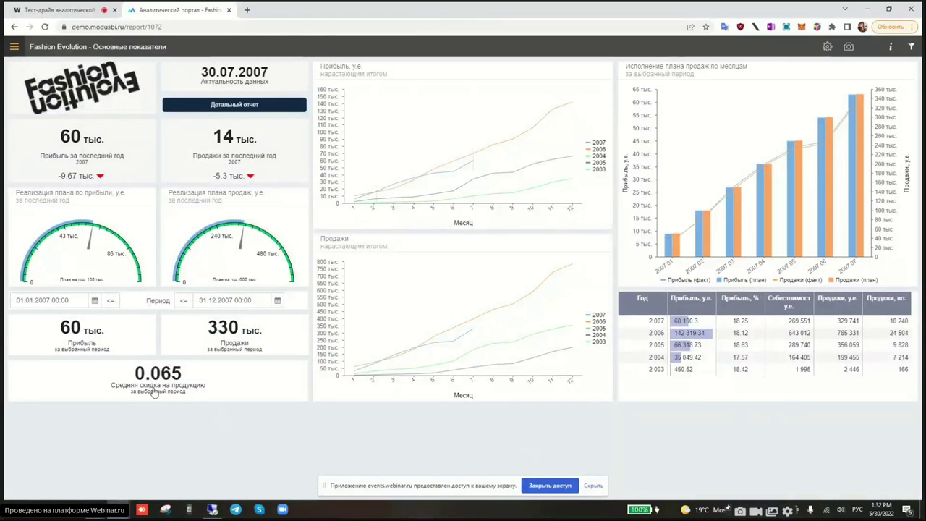
pyautogui.click(14, 47)
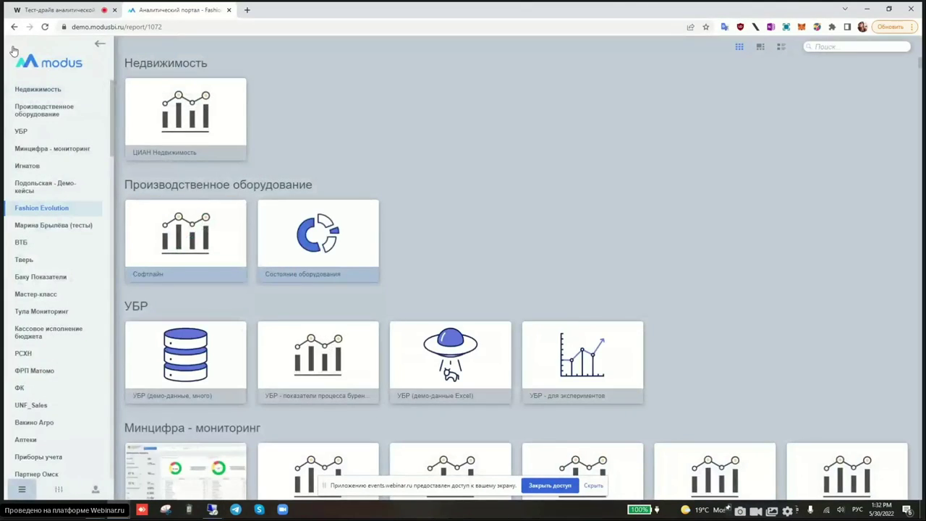
pyautogui.click(57, 490)
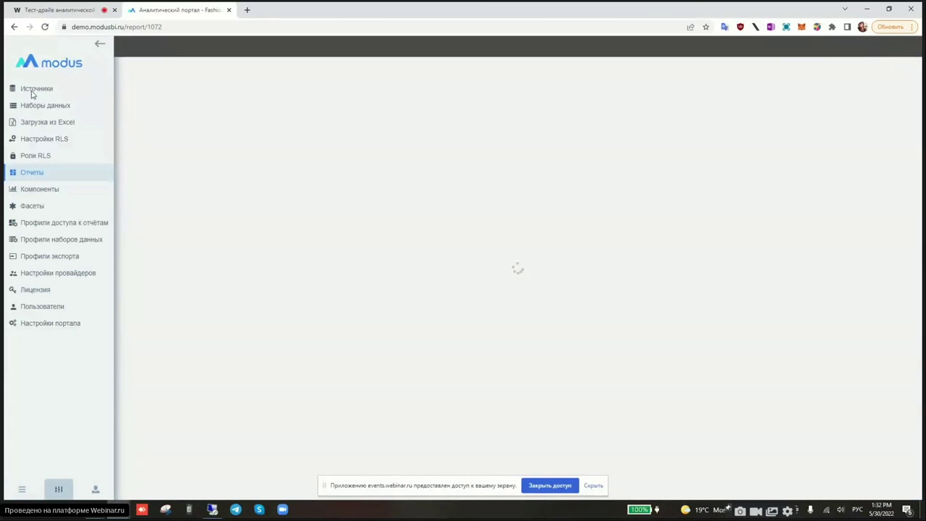
pyautogui.click(32, 94)
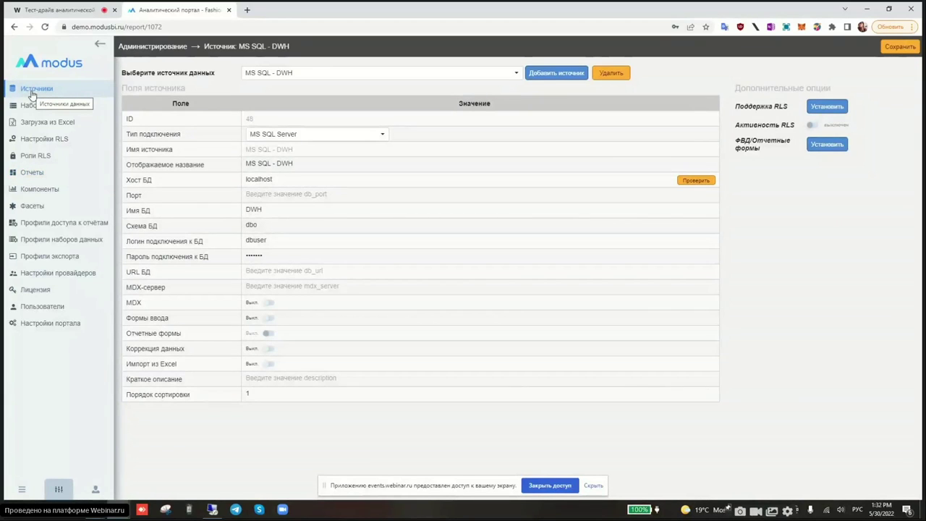
# Step: Open the PostgreSqlDwh data source and review its host, database name and available connection types without changing them
pyautogui.click(285, 74)
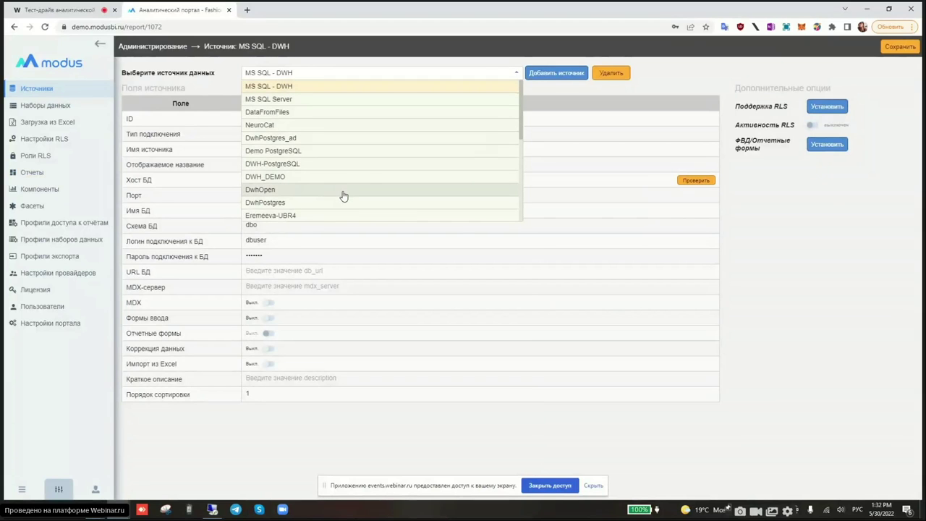
pyautogui.scroll(-3, 326, 154)
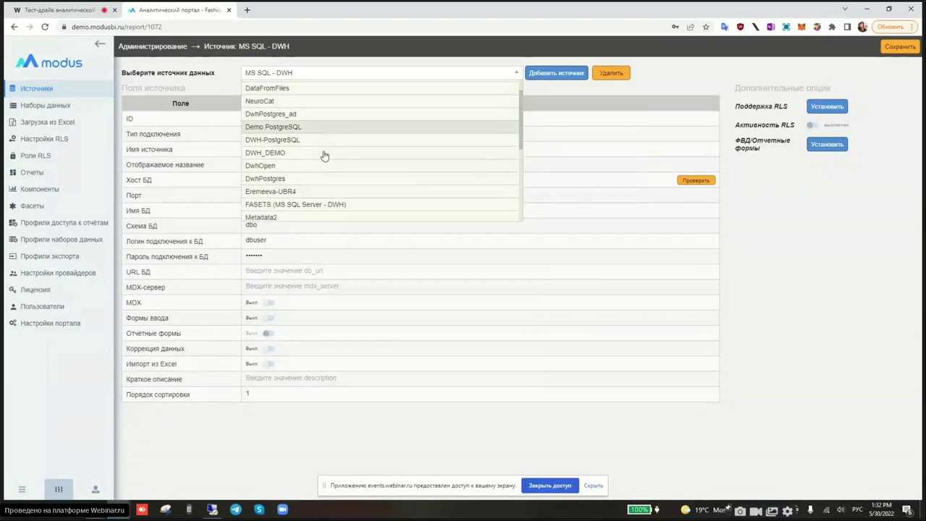
pyautogui.scroll(-3, 325, 157)
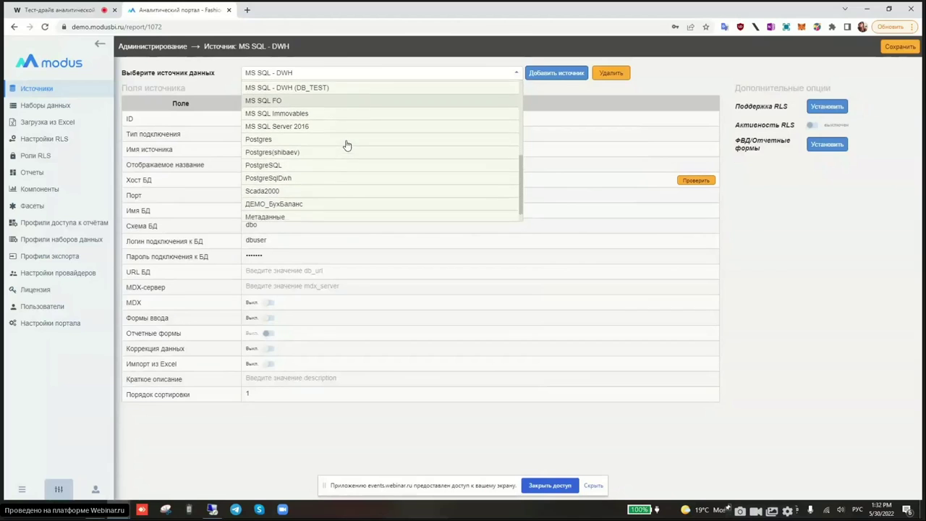
pyautogui.click(323, 168)
pyautogui.moveTo(309, 181); pyautogui.dragTo(232, 183)
pyautogui.click(397, 211)
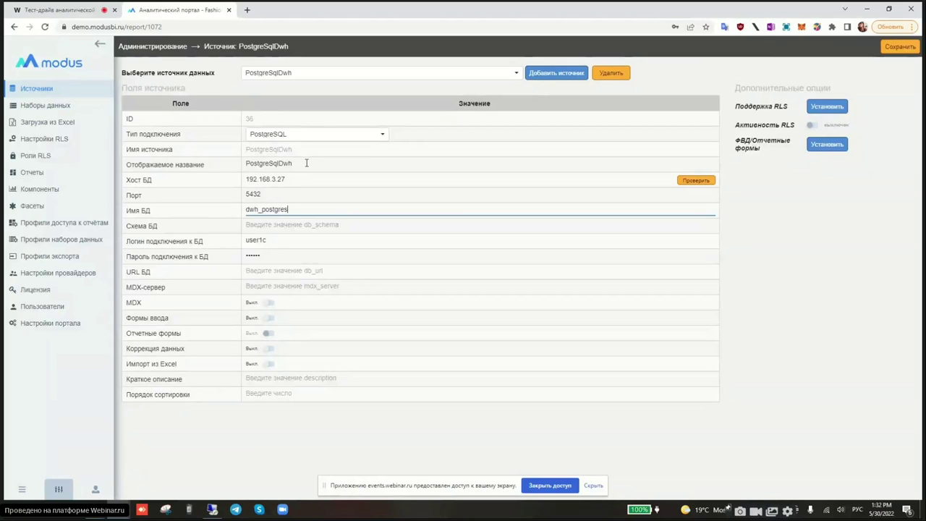
pyautogui.click(308, 134)
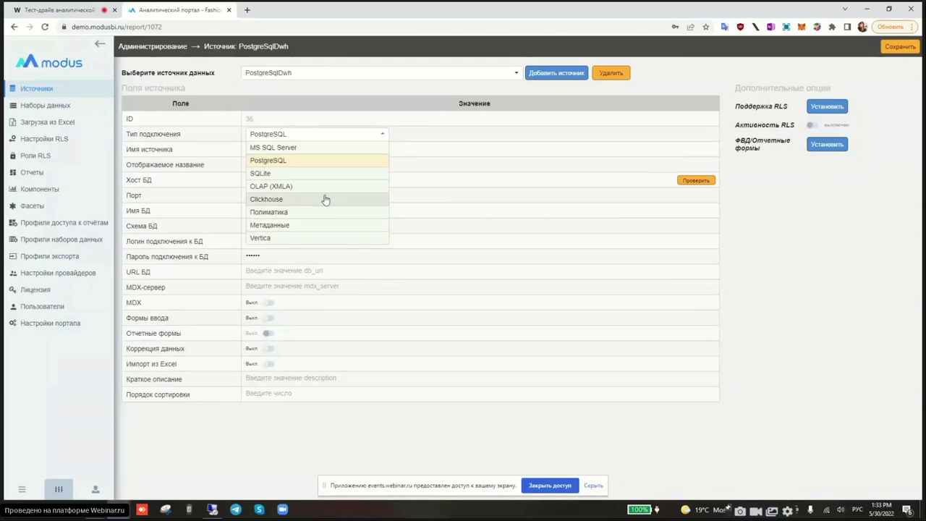
pyautogui.click(450, 191)
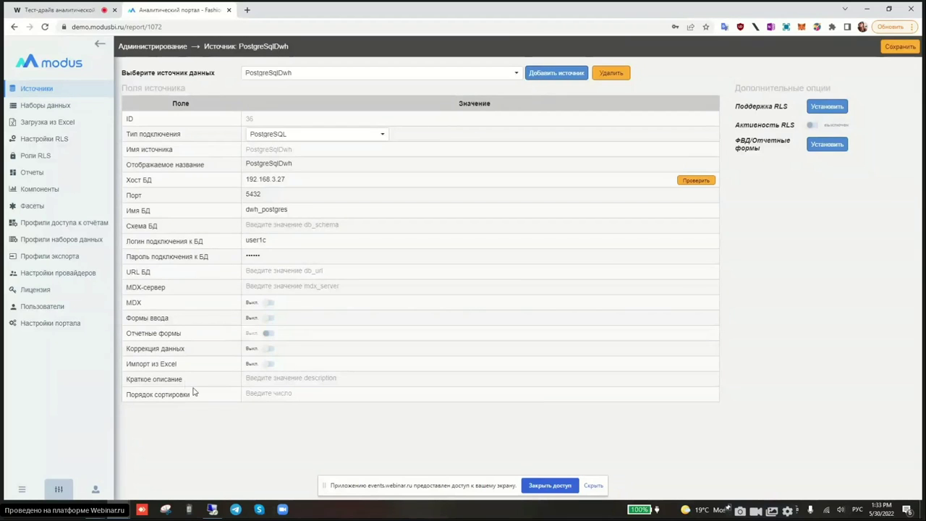
# Step: List the datasets of all sources, search for "fe" and open the fe_gromov_alldata dataset
pyautogui.click(69, 106)
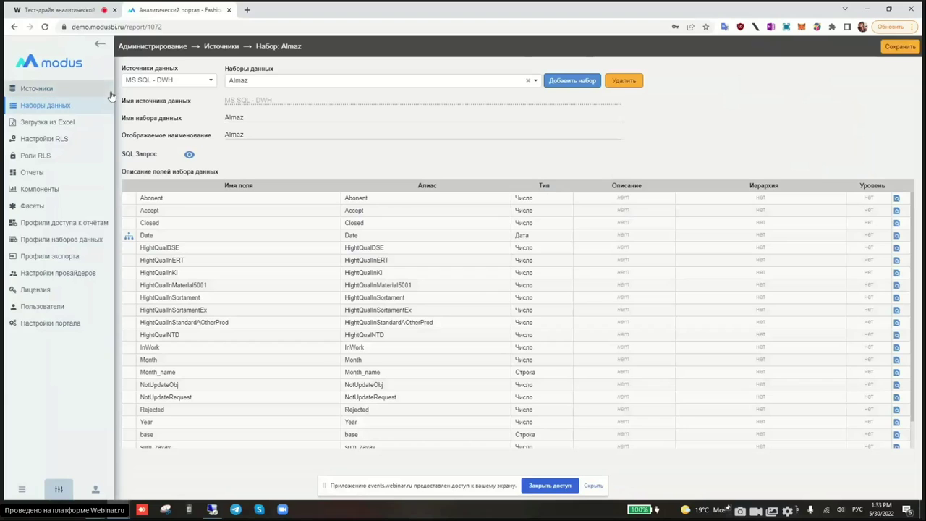
pyautogui.click(161, 84)
pyautogui.click(154, 95)
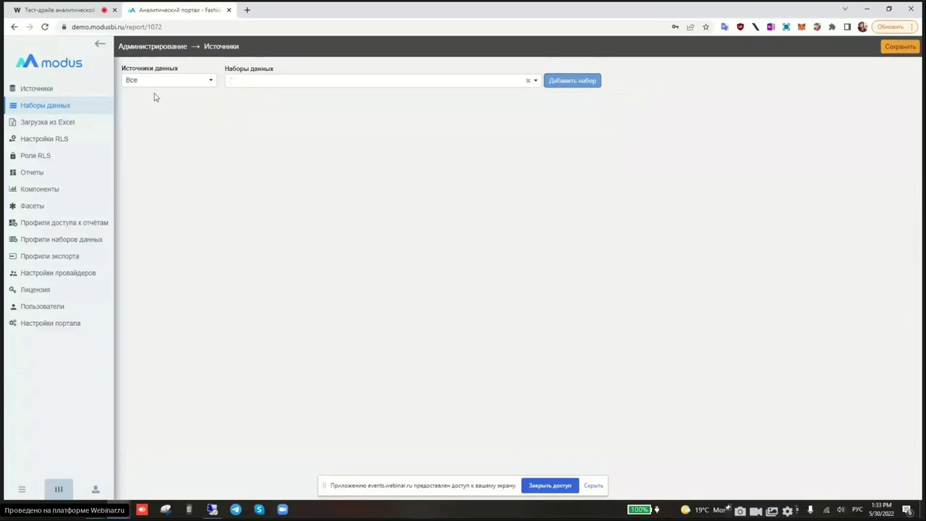
pyautogui.click(244, 81)
pyautogui.write('фд')
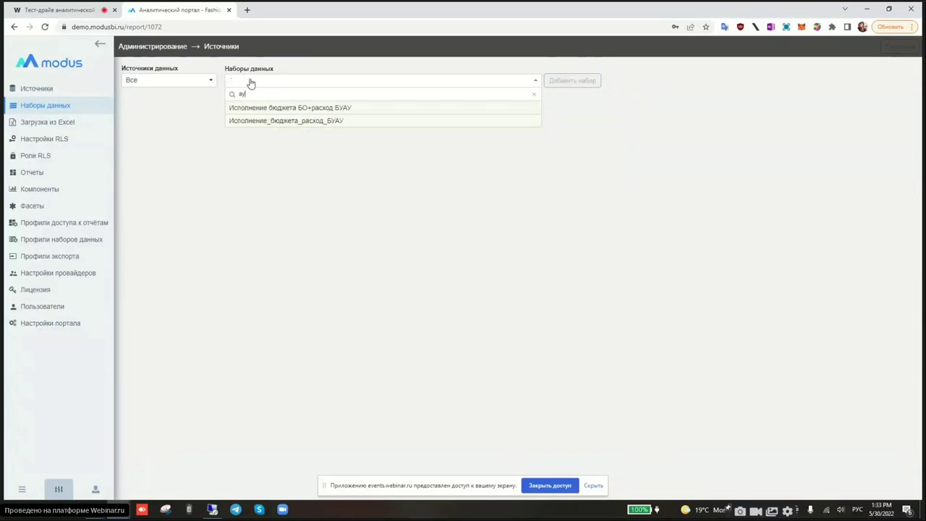
pyautogui.press('BackSpace')
pyautogui.press('BackSpace')
pyautogui.hotkey('alt', 'shift')
pyautogui.write('fe')
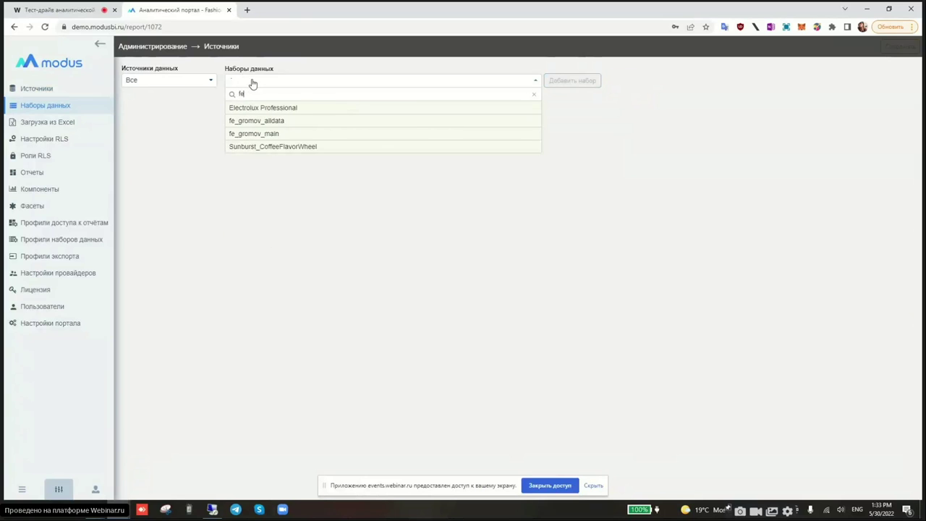
pyautogui.click(260, 121)
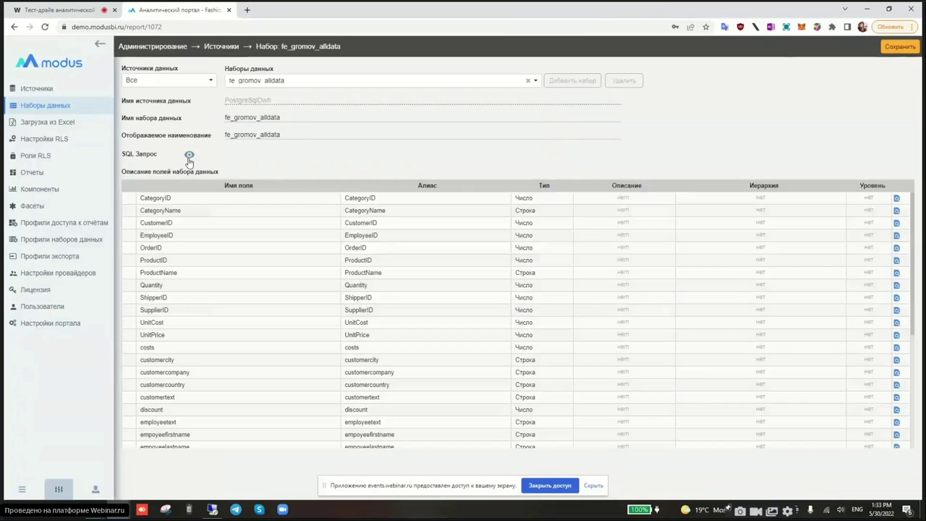
# Step: Show the SQL query of the fe_gromov_alldata dataset and examine which table it selects from
pyautogui.click(189, 155)
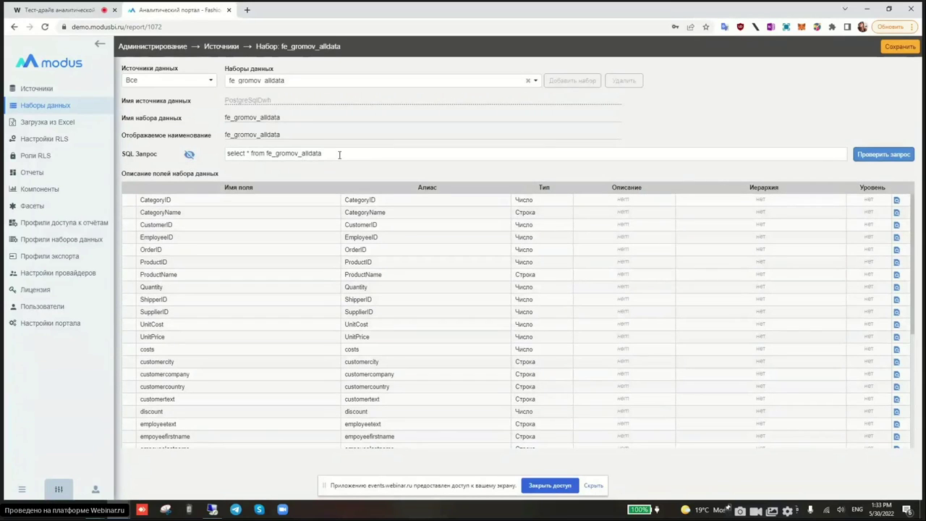
pyautogui.moveTo(338, 154); pyautogui.dragTo(269, 154)
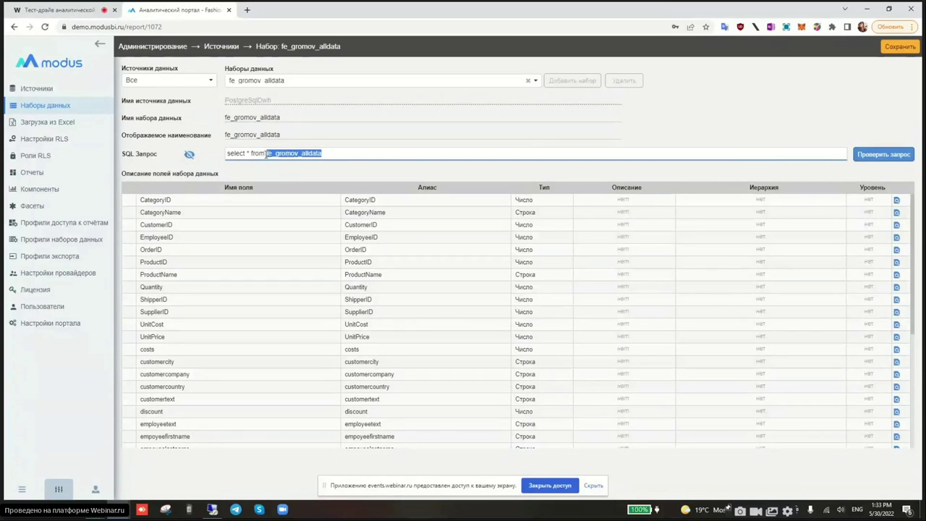
pyautogui.click(337, 154)
pyautogui.moveTo(337, 154); pyautogui.dragTo(266, 148)
pyautogui.click(338, 154)
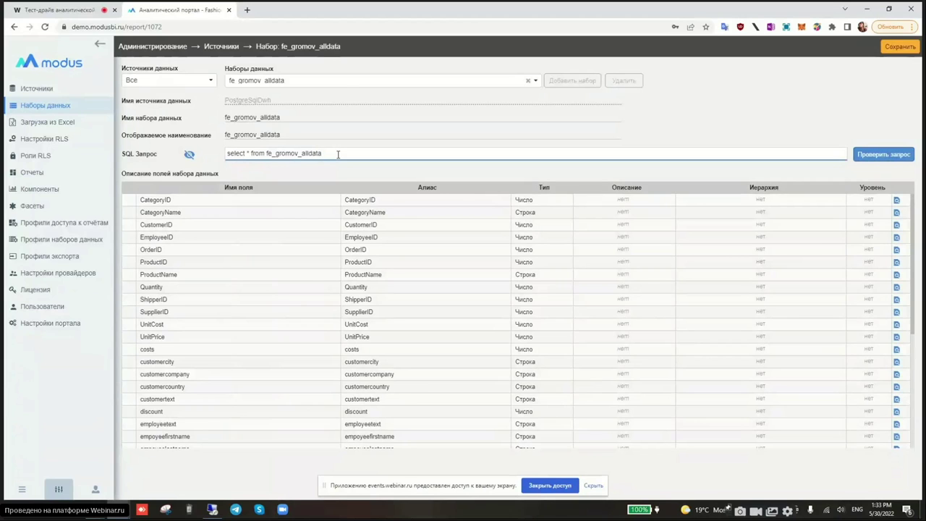
pyautogui.moveTo(332, 153); pyautogui.dragTo(273, 155)
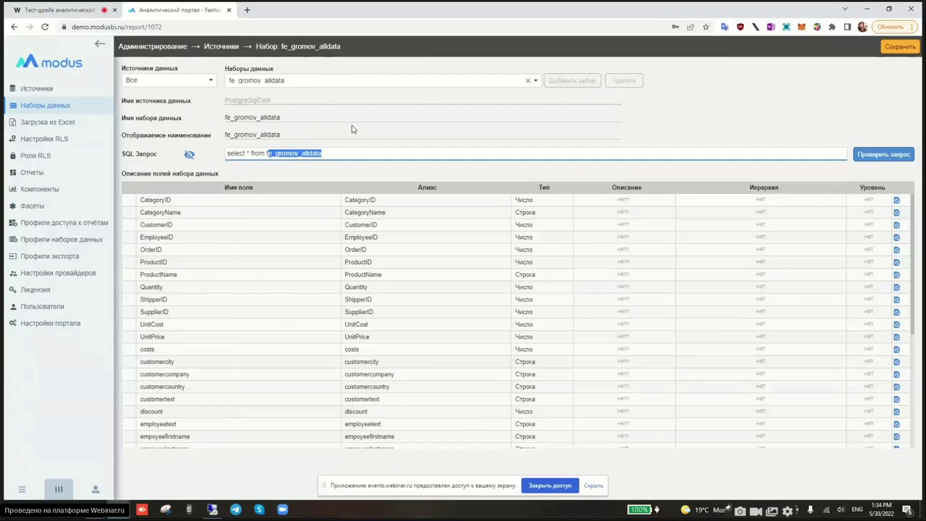
pyautogui.moveTo(342, 155); pyautogui.dragTo(226, 154)
pyautogui.click(329, 154)
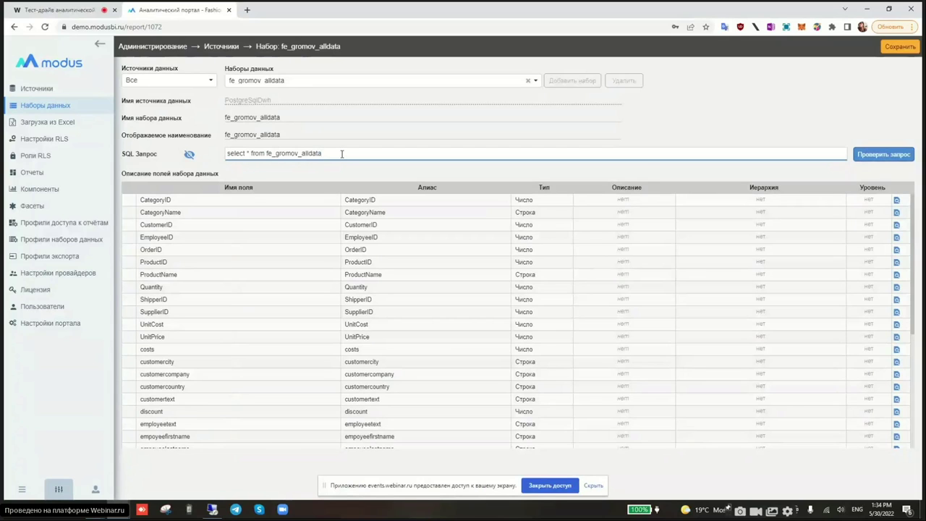
# Step: Open the fe_gromov_main dataset by searching for "fe" and examine its SQL query, from the calculated fields to the joins
pyautogui.click(339, 81)
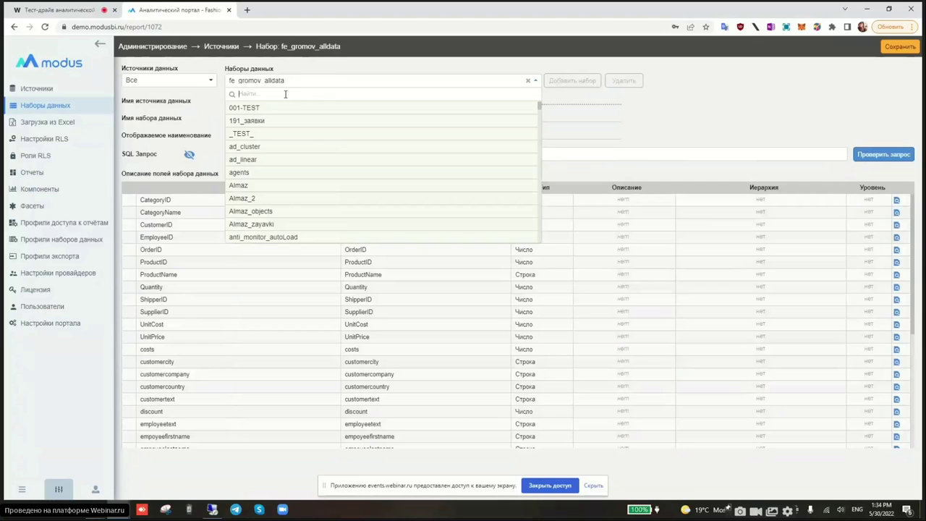
pyautogui.write('fe')
pyautogui.click(246, 133)
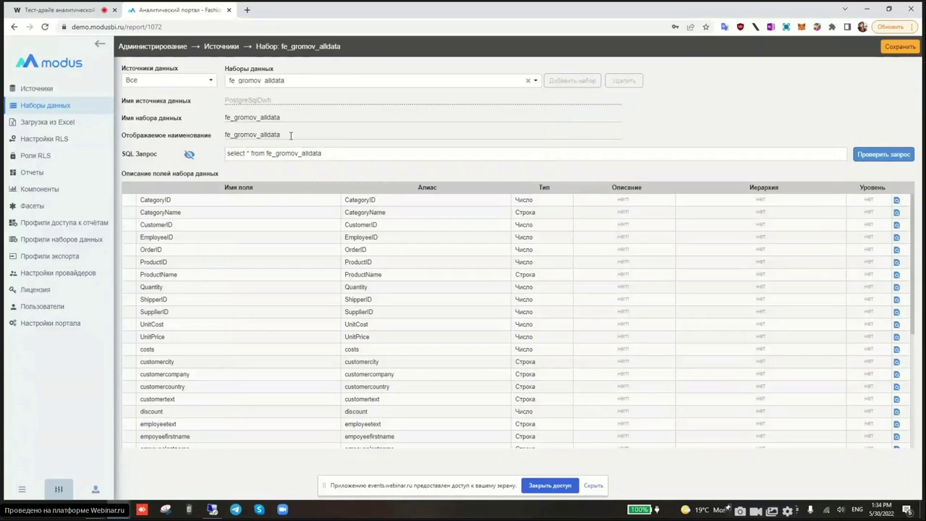
pyautogui.scroll(-10, 367, 174)
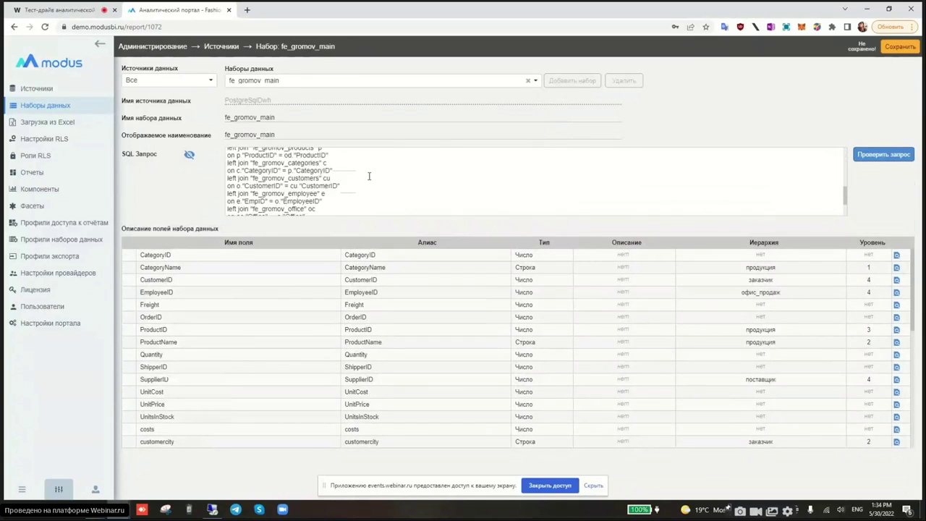
pyautogui.scroll(8, 366, 191)
pyautogui.scroll(2, 366, 196)
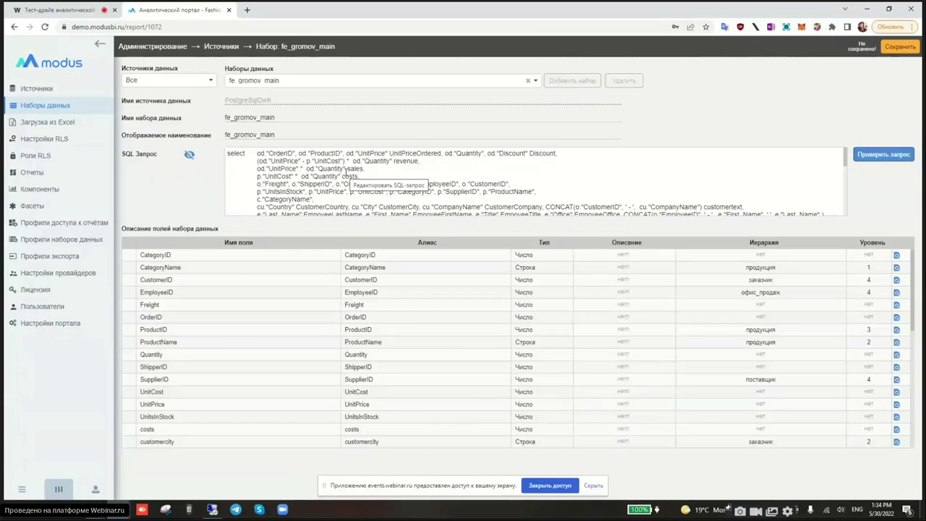
pyautogui.scroll(-5, 351, 185)
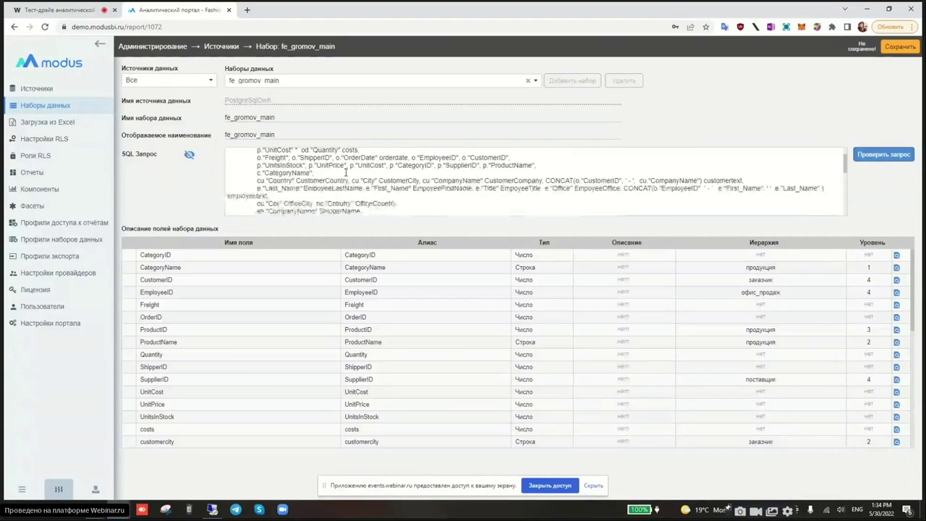
pyautogui.scroll(-4, 355, 194)
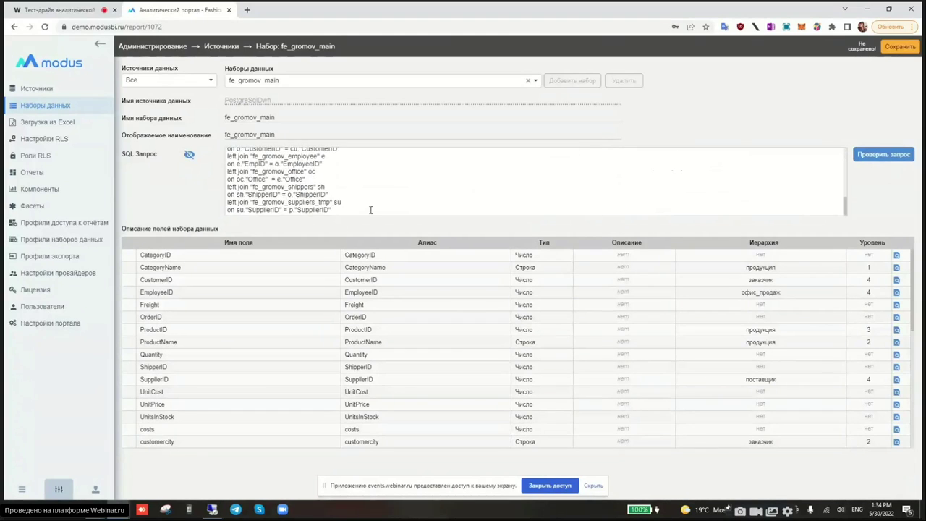
pyautogui.scroll(5, 371, 210)
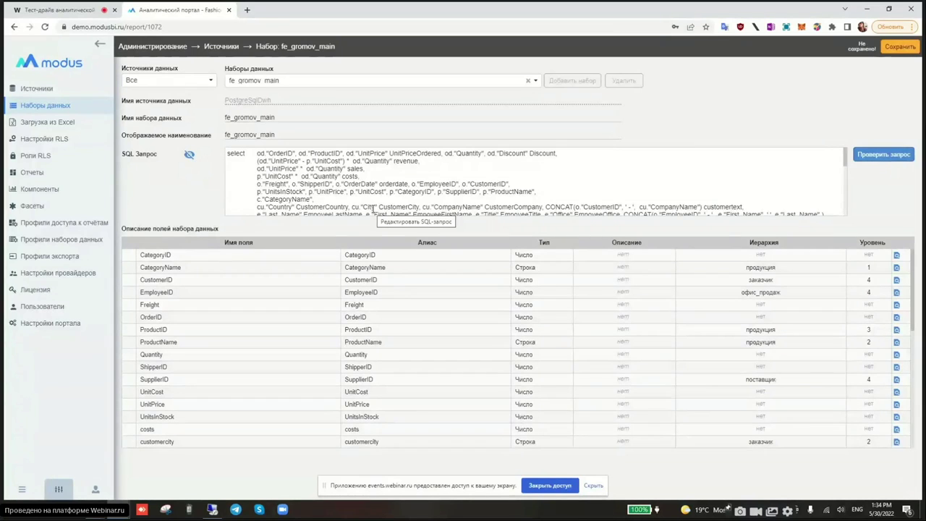
pyautogui.scroll(-5, 340, 189)
pyautogui.scroll(-2, 339, 189)
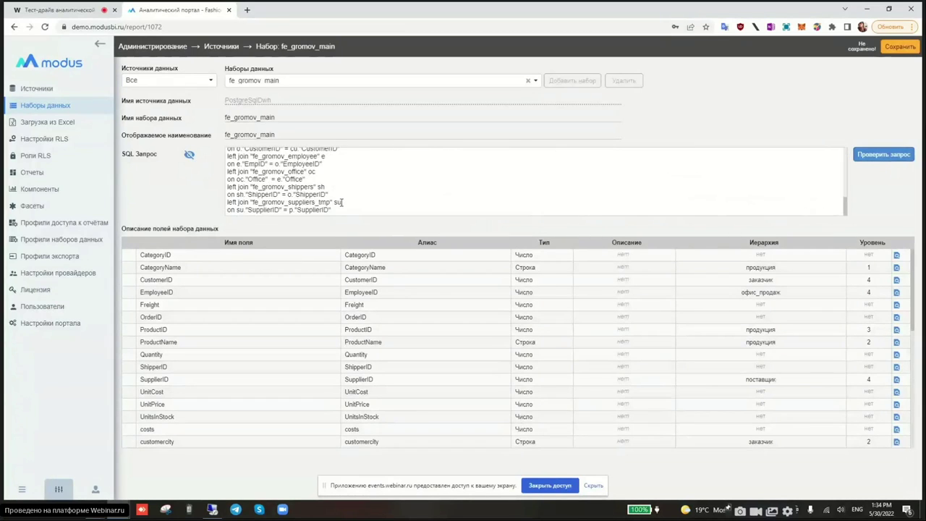
pyautogui.scroll(8, 340, 192)
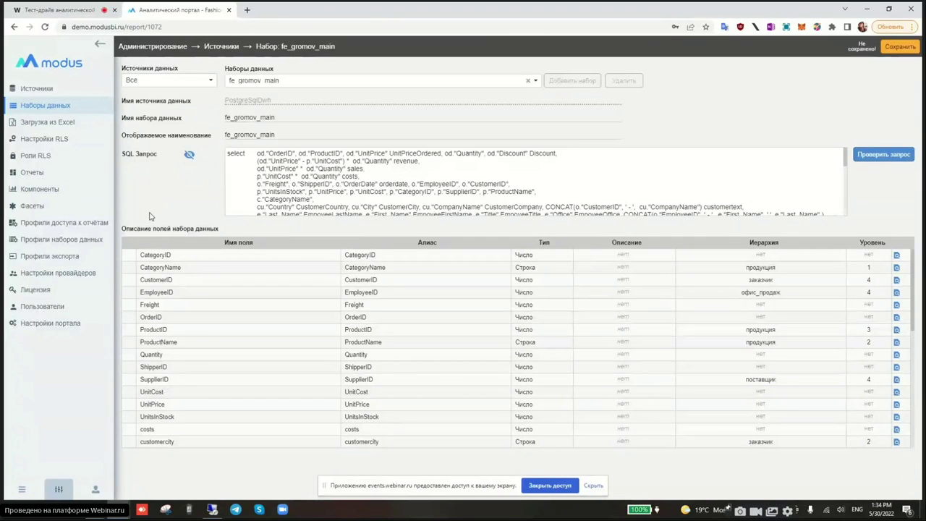
# Step: Reload the portal to return to the Fashion Evolution report, and mute the microphone in the webinar
pyautogui.click(254, 118)
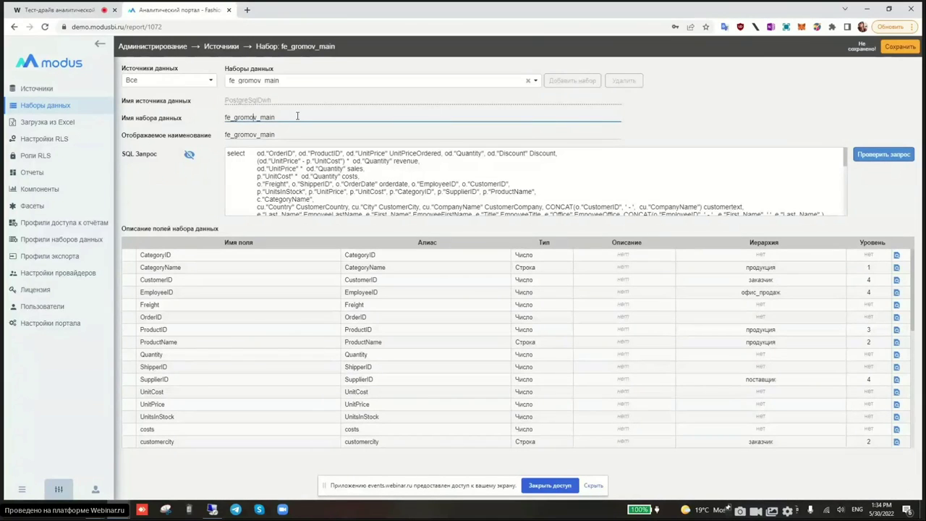
pyautogui.click(44, 27)
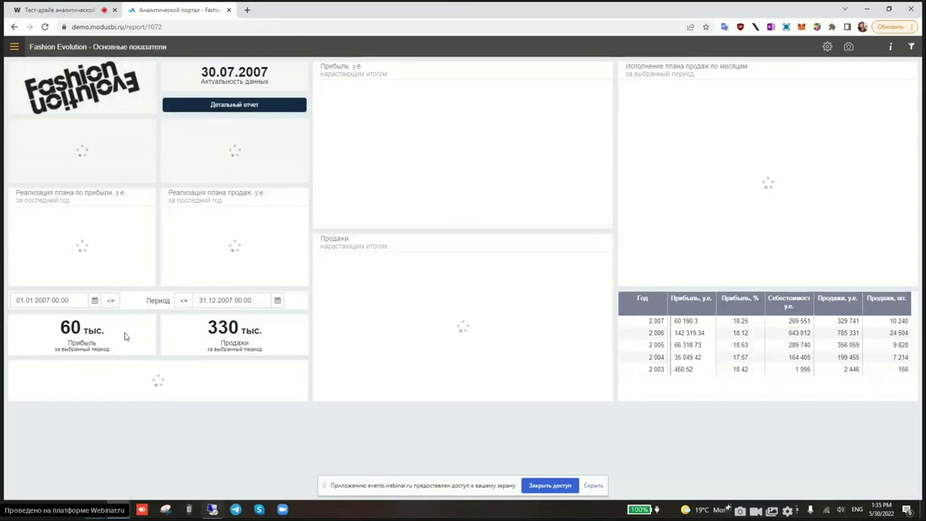
pyautogui.click(61, 9)
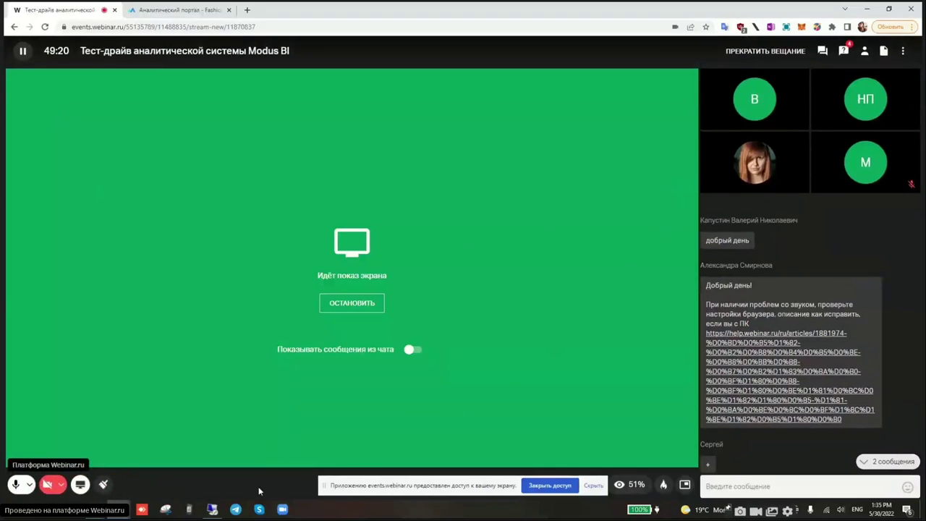
pyautogui.click(17, 485)
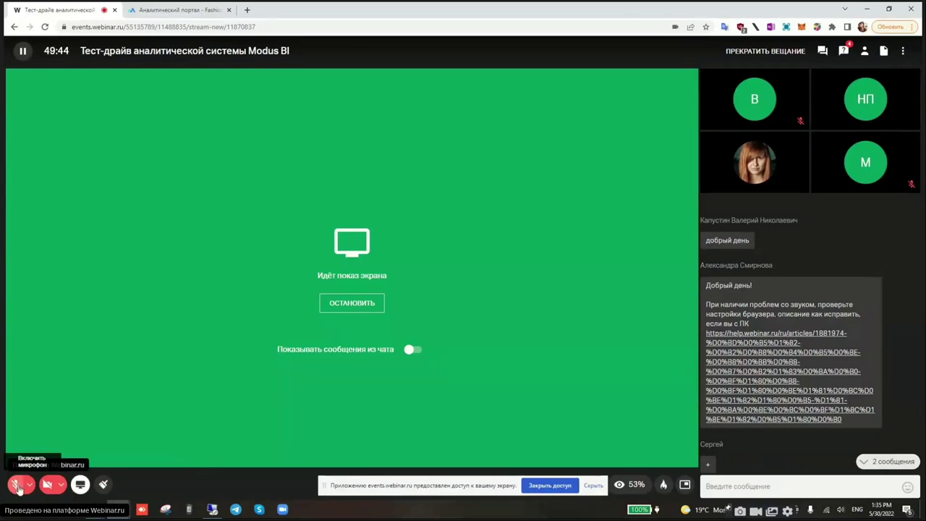
# Step: Unmute the webinar microphone and open the main Fashion Evolution report, showing the note on the last year's sales indicator
pyautogui.click(18, 485)
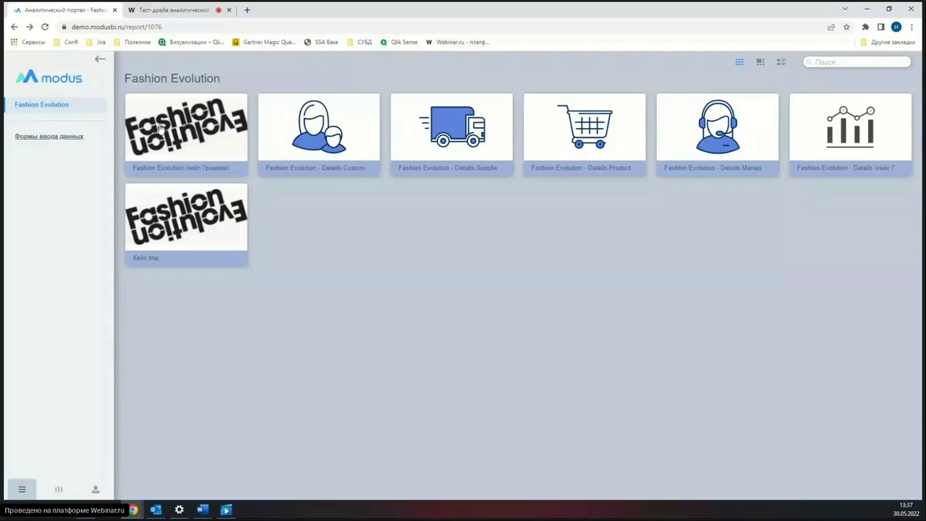
pyautogui.click(182, 131)
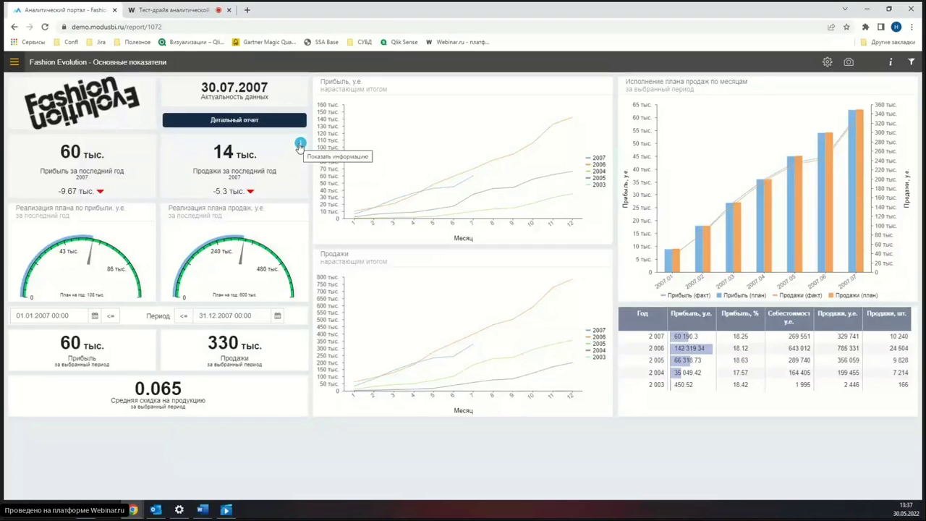
pyautogui.click(301, 145)
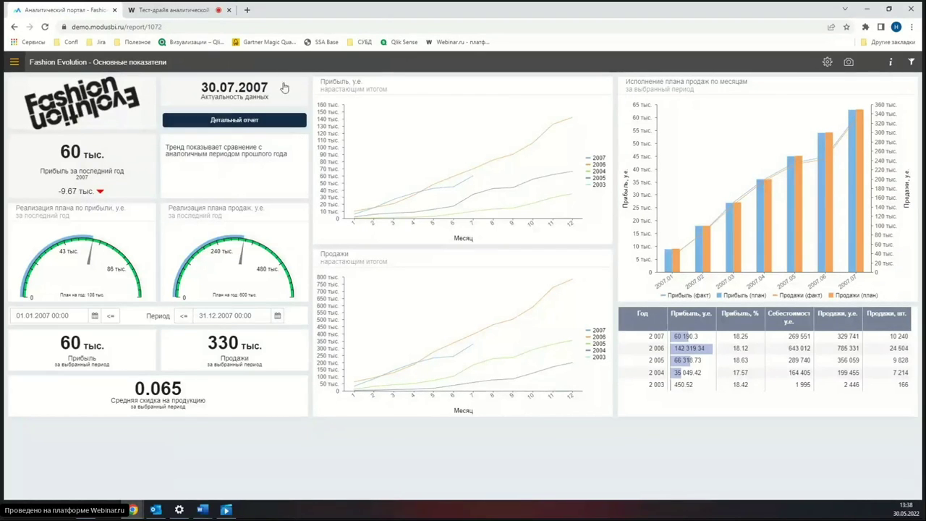
# Step: Open the detailed customers report and drill its profit chart from countries through cities to customers, resetting it at the end
pyautogui.click(241, 121)
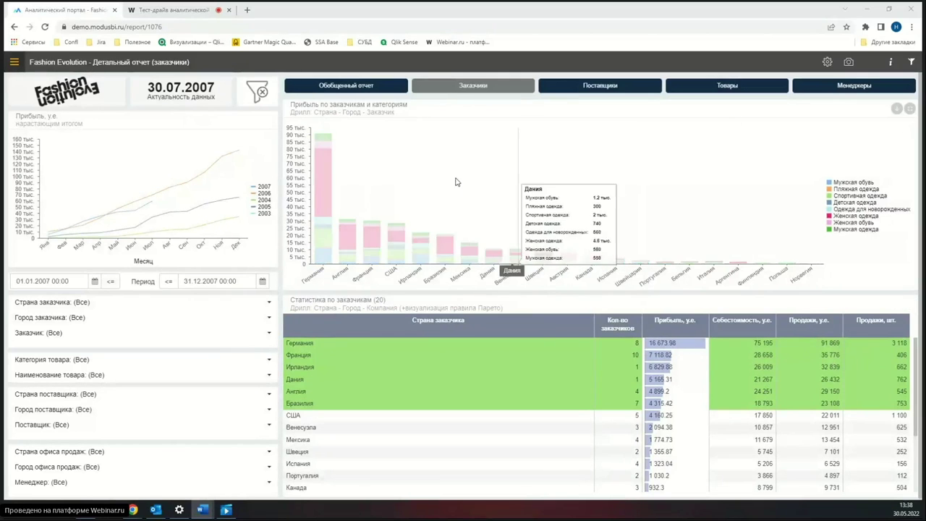
pyautogui.click(896, 108)
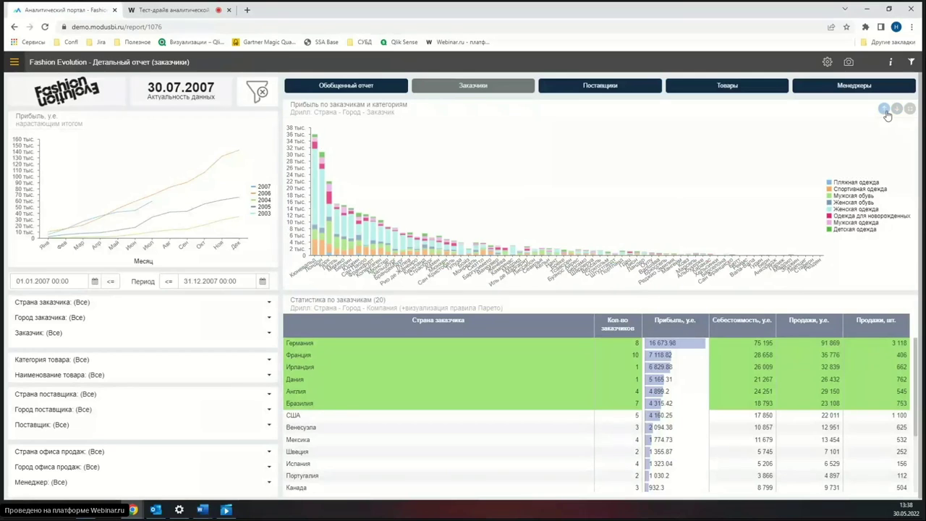
pyautogui.click(897, 110)
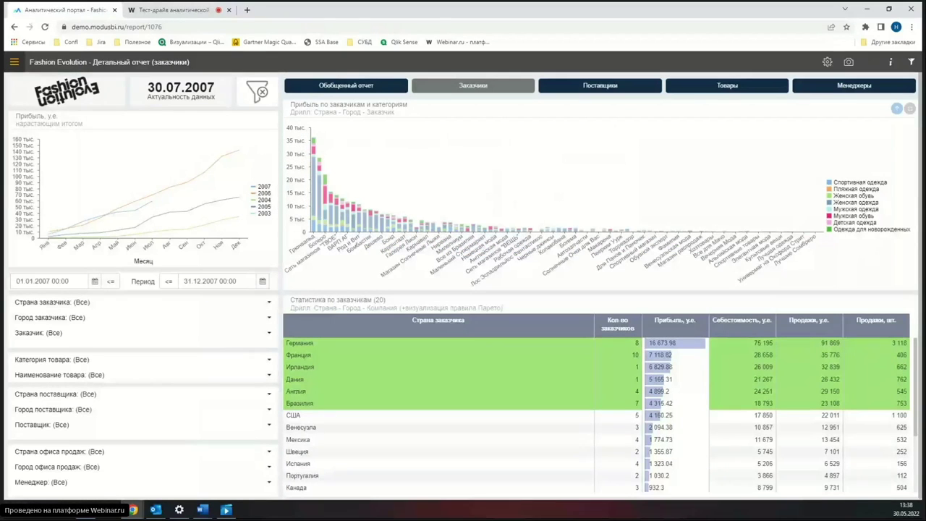
pyautogui.click(259, 91)
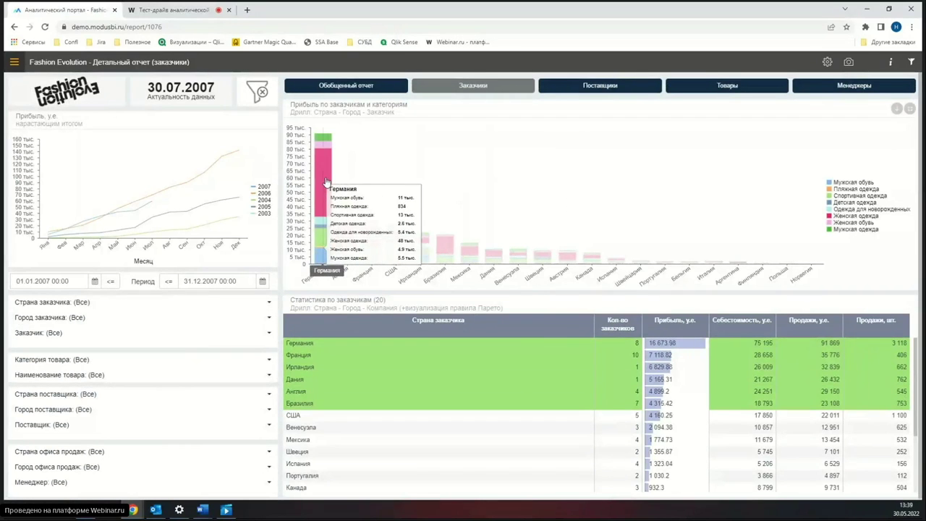
# Step: Drill the customer profit chart into Германия and Мюнстер, filtering the product category by Мужская одежда, and clear all selections
pyautogui.click(325, 181)
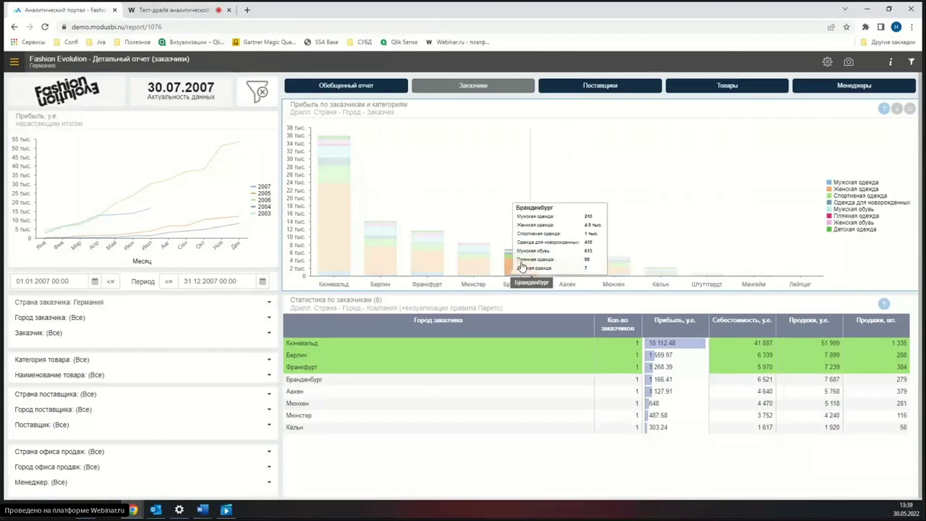
pyautogui.click(487, 261)
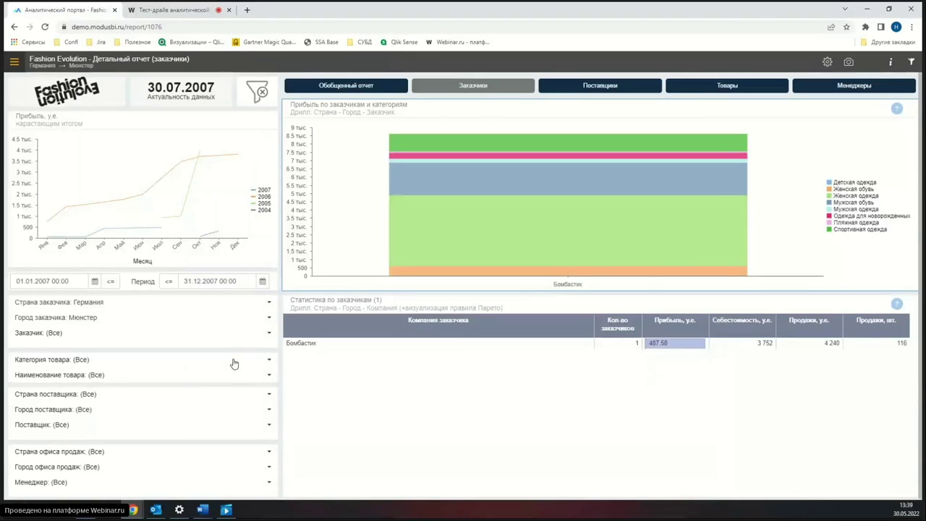
pyautogui.click(206, 361)
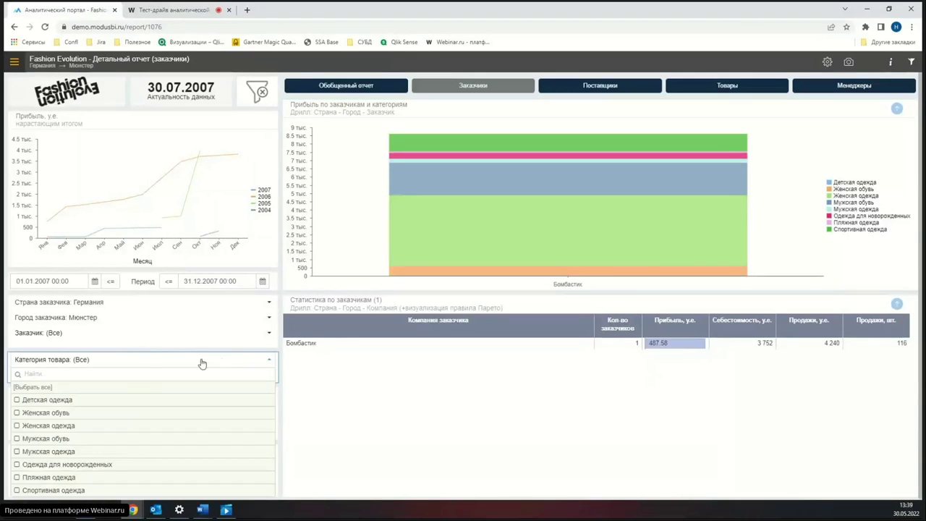
pyautogui.click(169, 451)
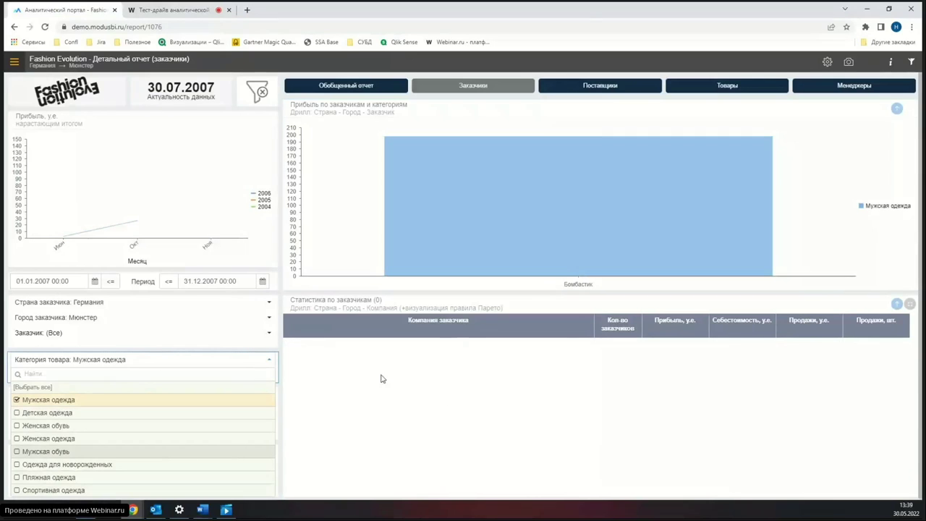
pyautogui.click(190, 113)
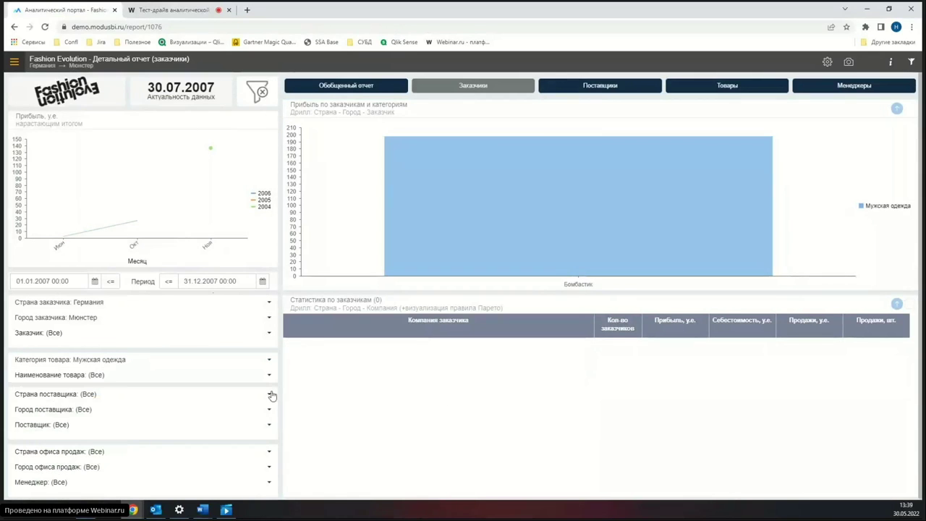
pyautogui.click(254, 92)
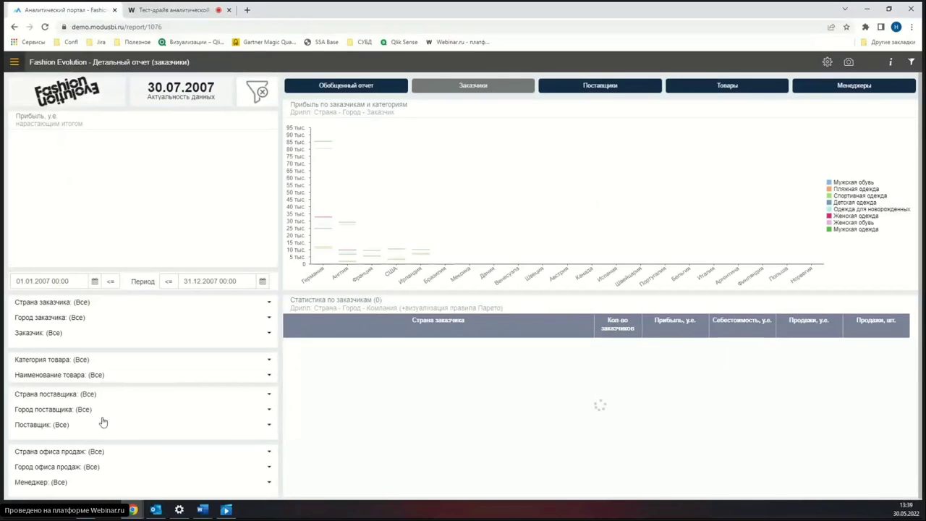
# Step: Filter the detailed customers report by the product categories Одежда для новорожденных, Женская одежда and Мужская одежда
pyautogui.click(121, 359)
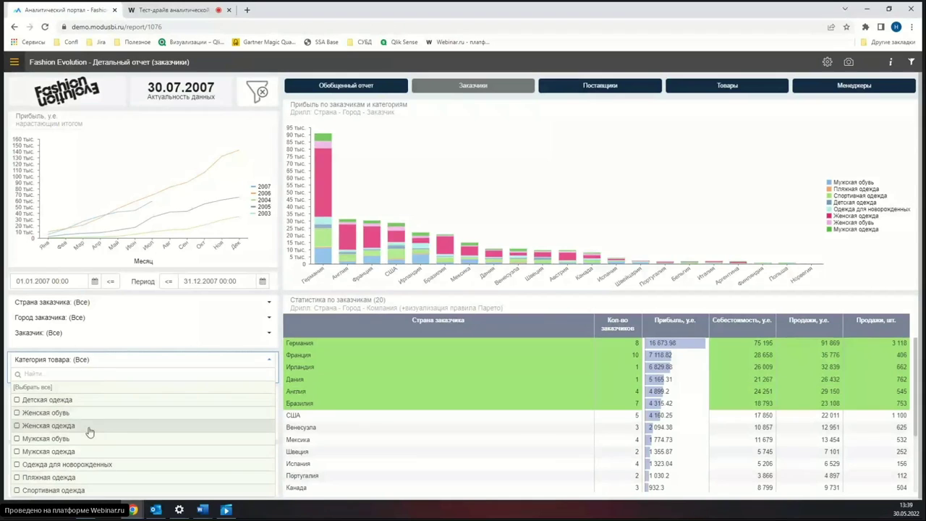
pyautogui.click(17, 463)
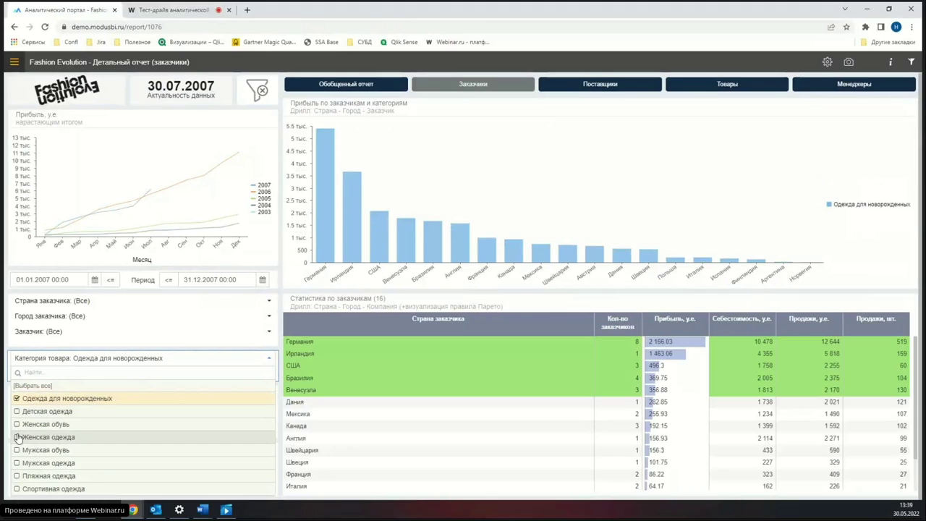
pyautogui.click(18, 438)
pyautogui.click(18, 464)
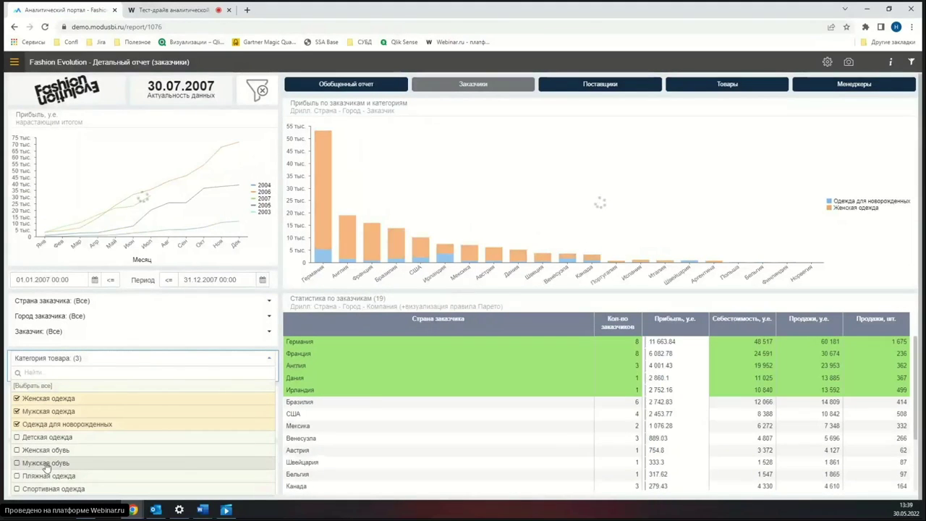
pyautogui.click(304, 287)
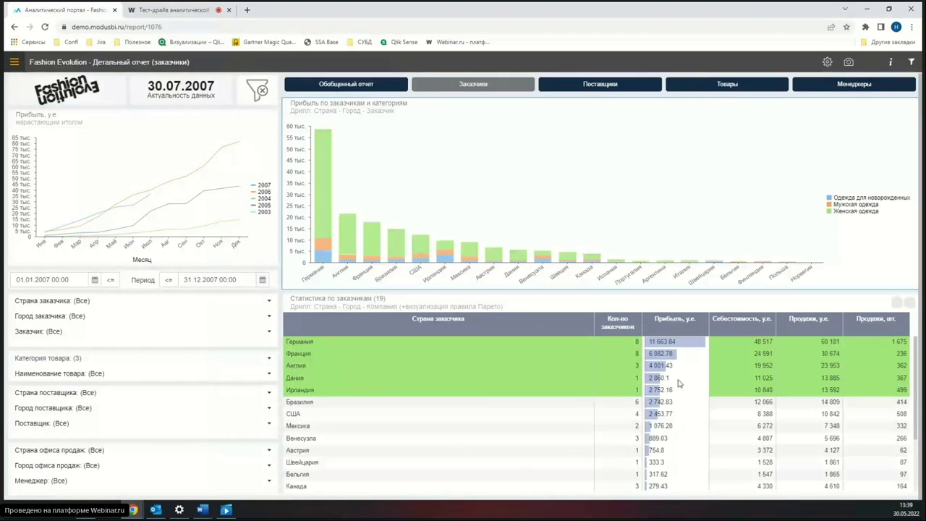
pyautogui.moveTo(394, 247)
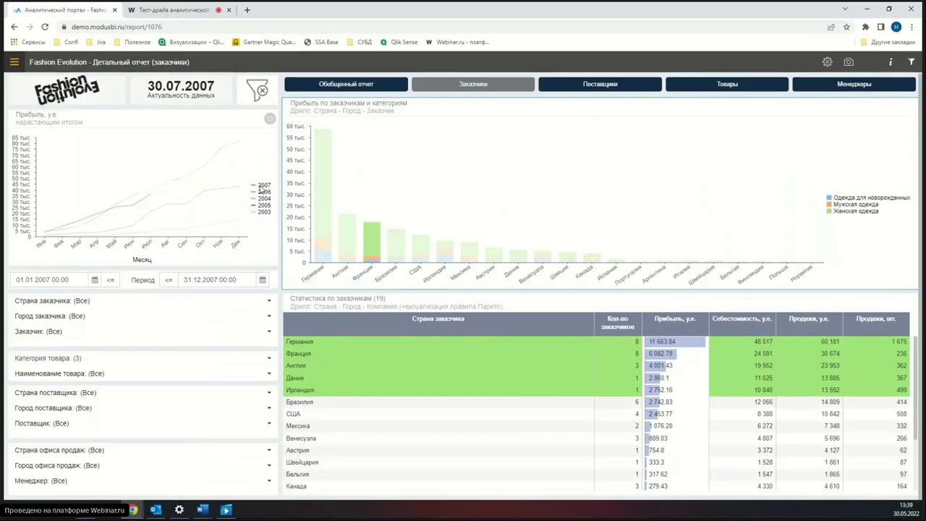
# Step: View the suppliers and products pages of the detailed report and look through the supplier country filter
pyautogui.click(601, 85)
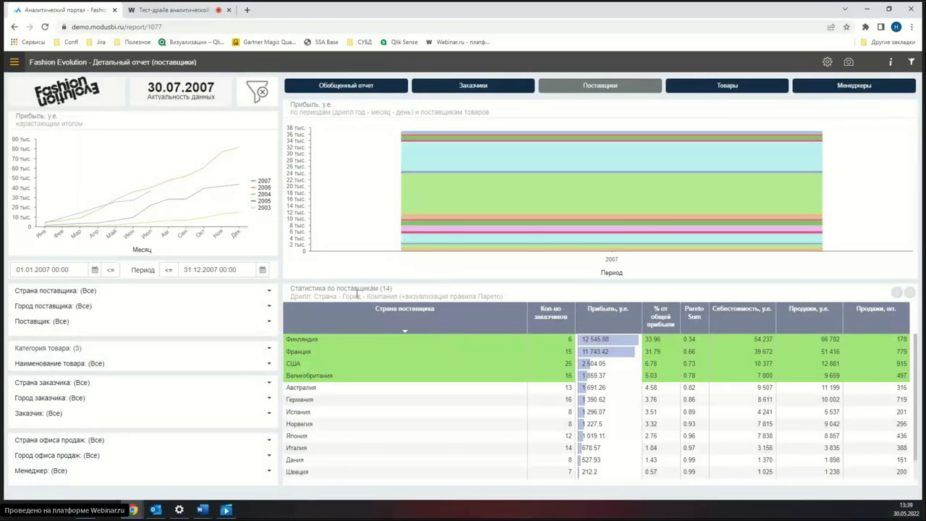
pyautogui.click(737, 87)
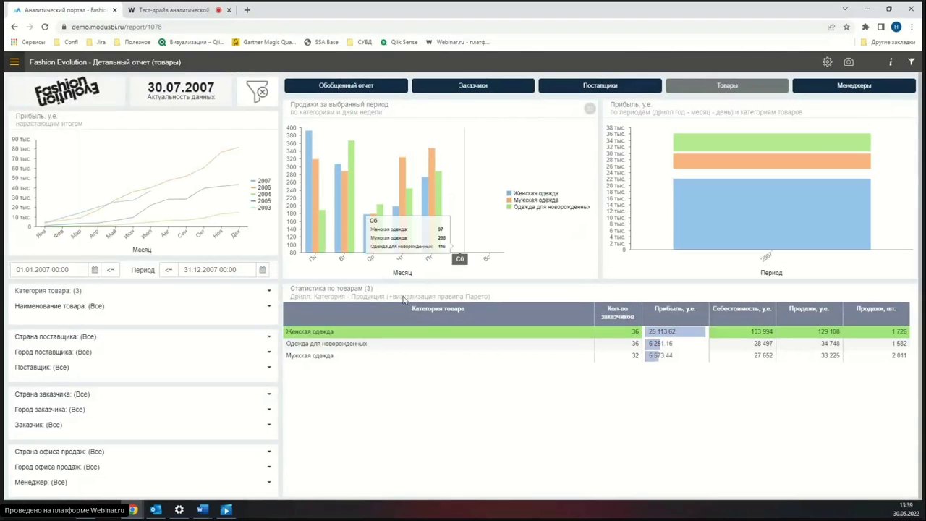
pyautogui.click(81, 339)
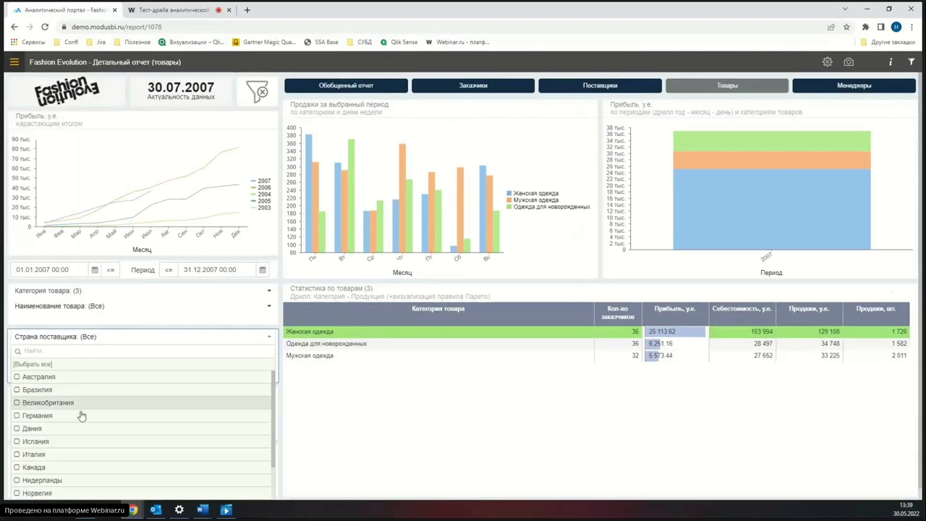
pyautogui.click(581, 433)
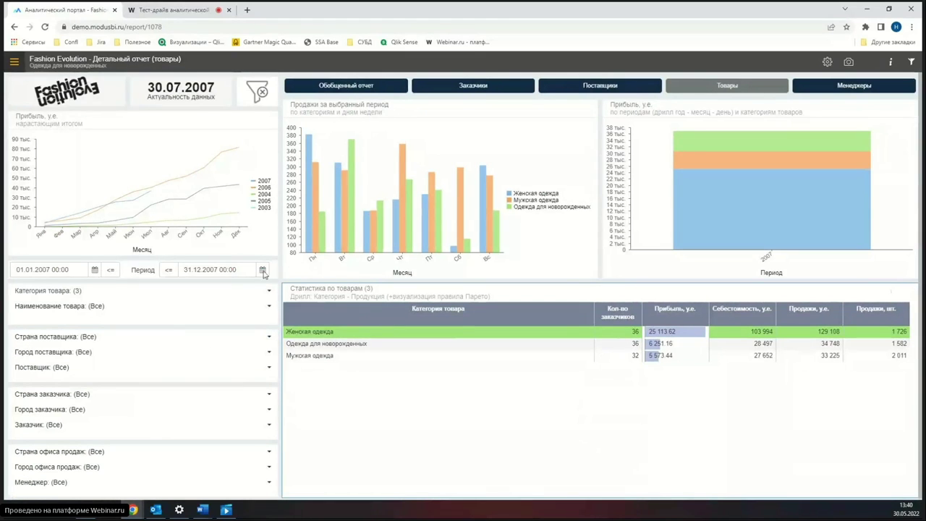
# Step: Start a new report in the reports administration with the menu name "FE tmp2"
pyautogui.click(14, 63)
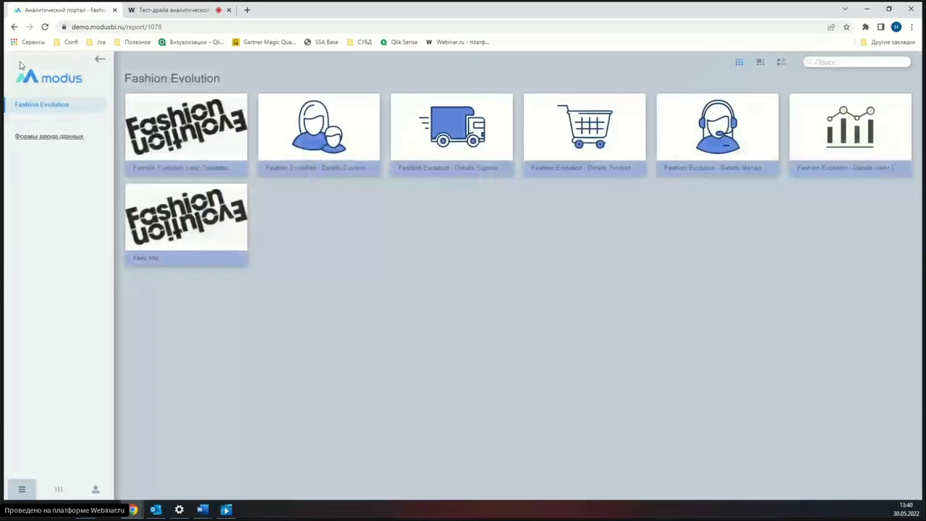
pyautogui.click(58, 491)
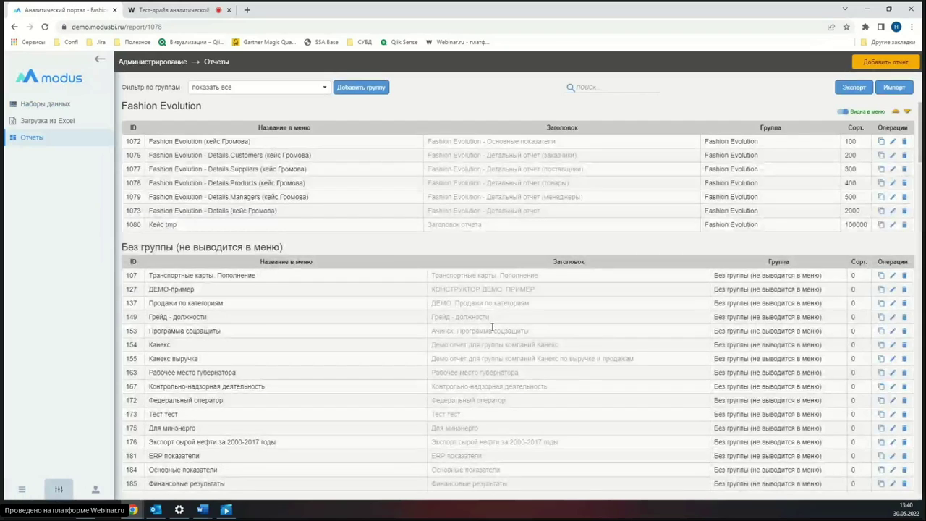
pyautogui.click(886, 63)
pyautogui.click(313, 169)
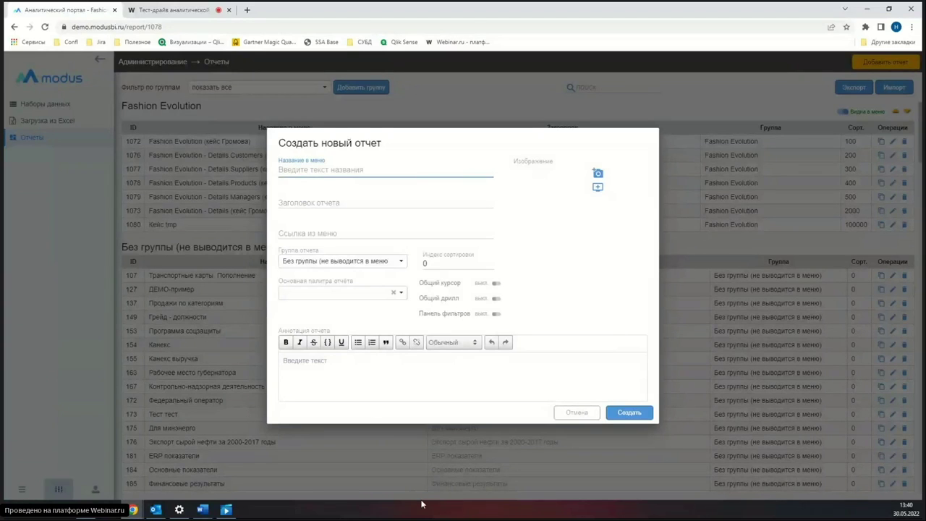
pyautogui.write('П')
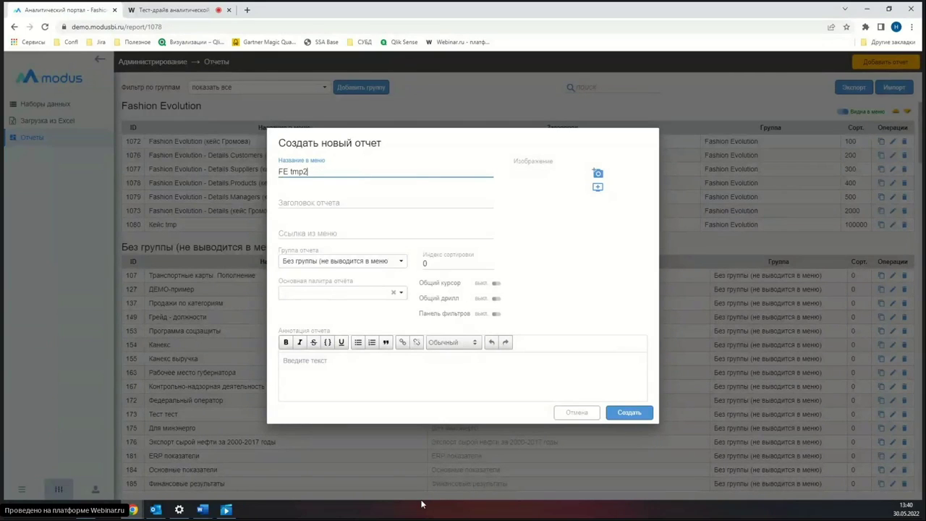
# Step: Give the report the title "FE tmp2" and the sort index 100000, and create it
pyautogui.hotkey('ctrl', 'a')
pyautogui.hotkey('ctrl', 'c')
pyautogui.click(311, 201)
pyautogui.hotkey('ctrl', 'v')
pyautogui.click(458, 267)
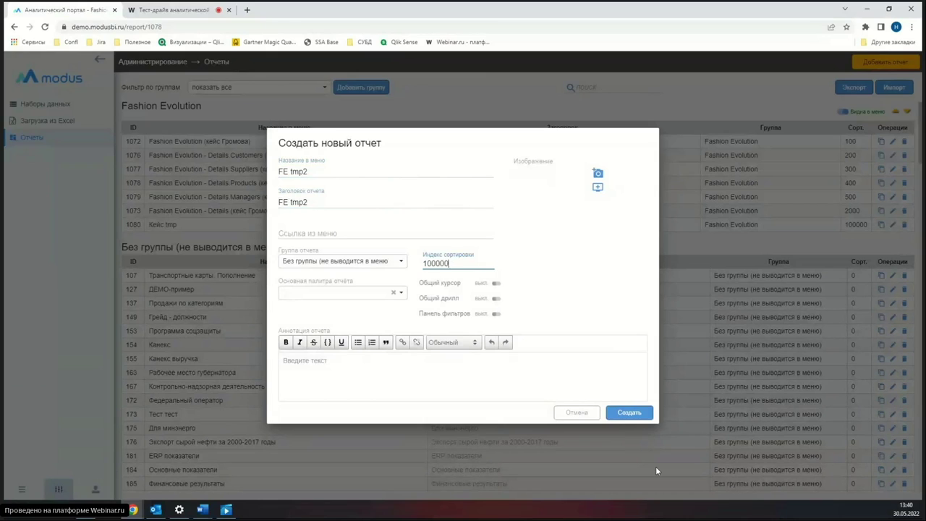
pyautogui.click(630, 416)
pyautogui.click(629, 413)
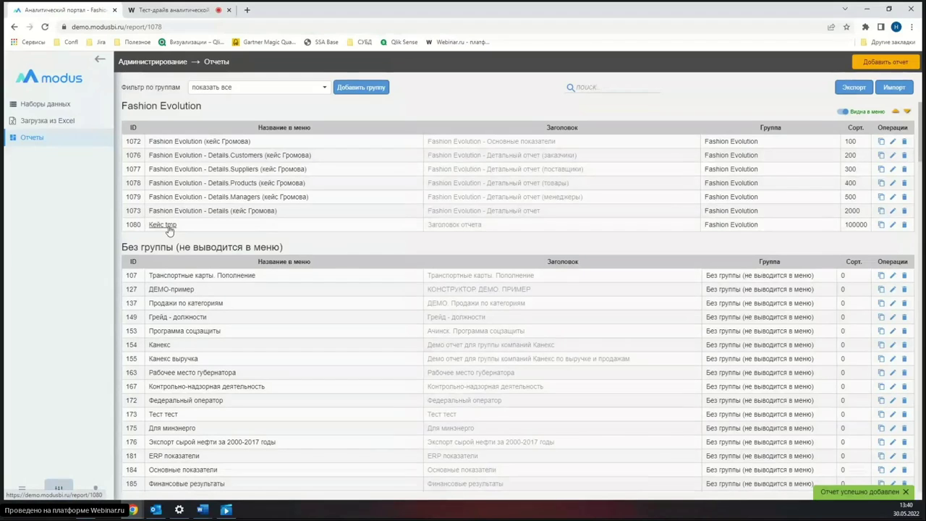
# Step: Open the Кейс tmp report and return to the reports administration to look through the report list
pyautogui.click(168, 228)
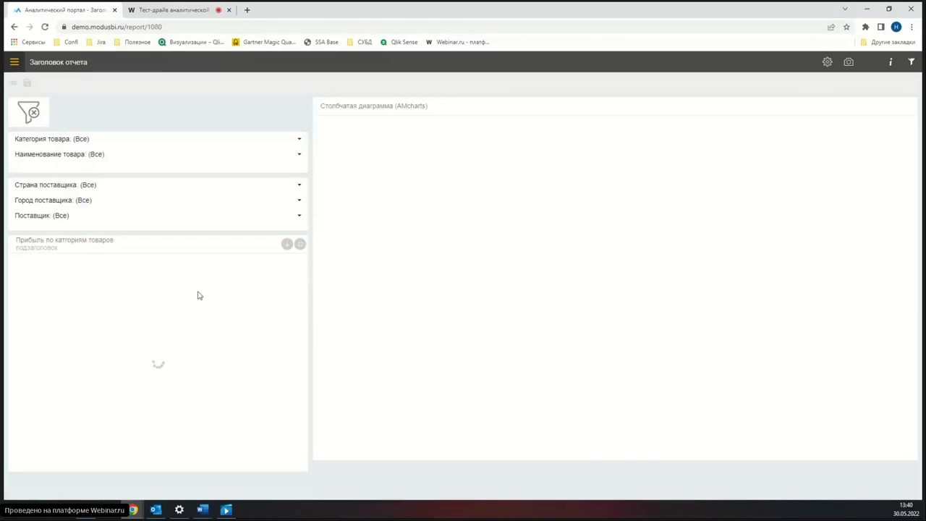
pyautogui.click(13, 27)
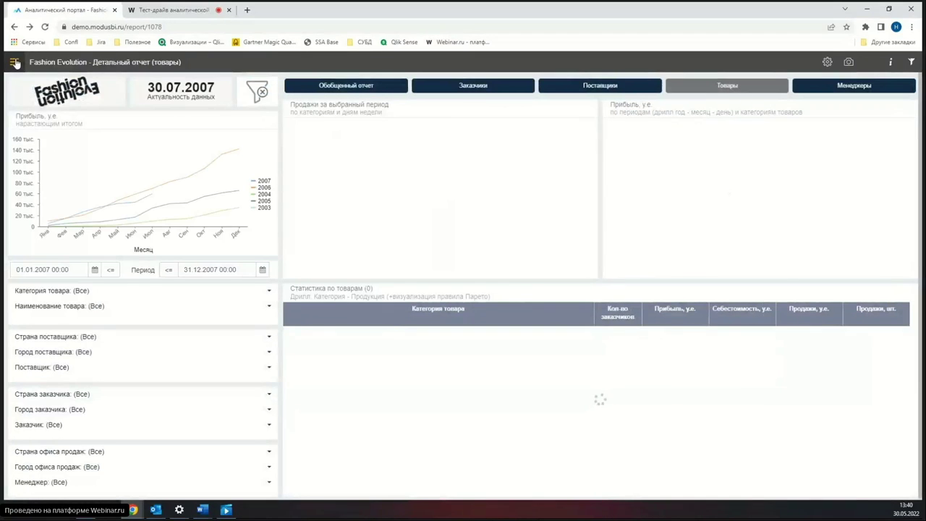
pyautogui.click(13, 63)
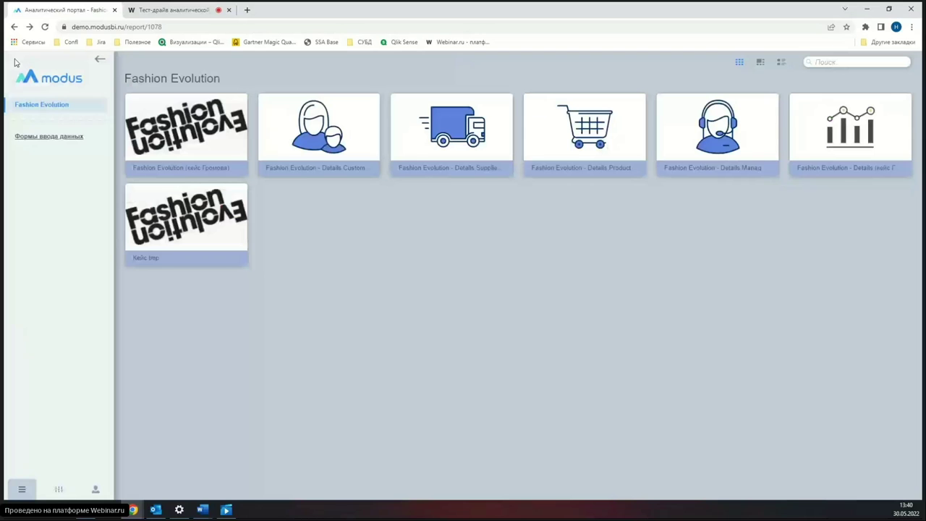
pyautogui.click(58, 491)
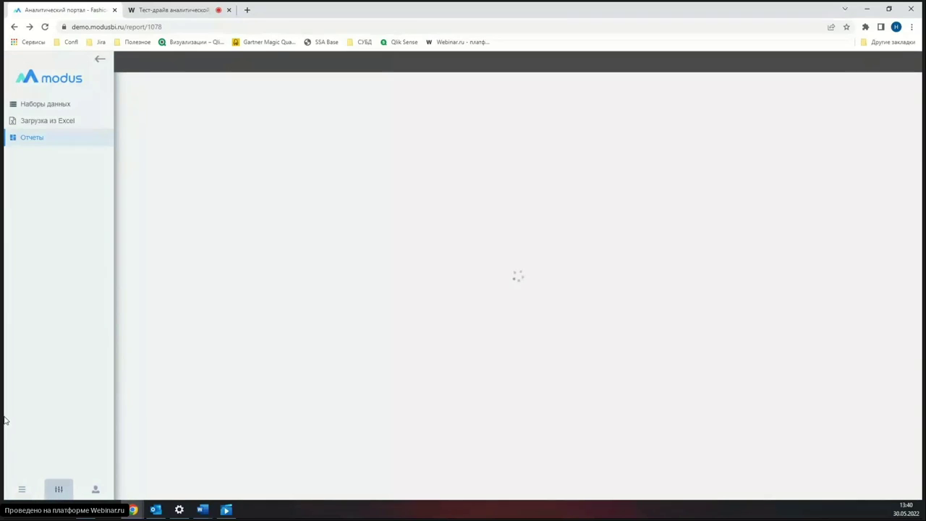
pyautogui.scroll(-1, 239, 255)
pyautogui.scroll(1, 295, 263)
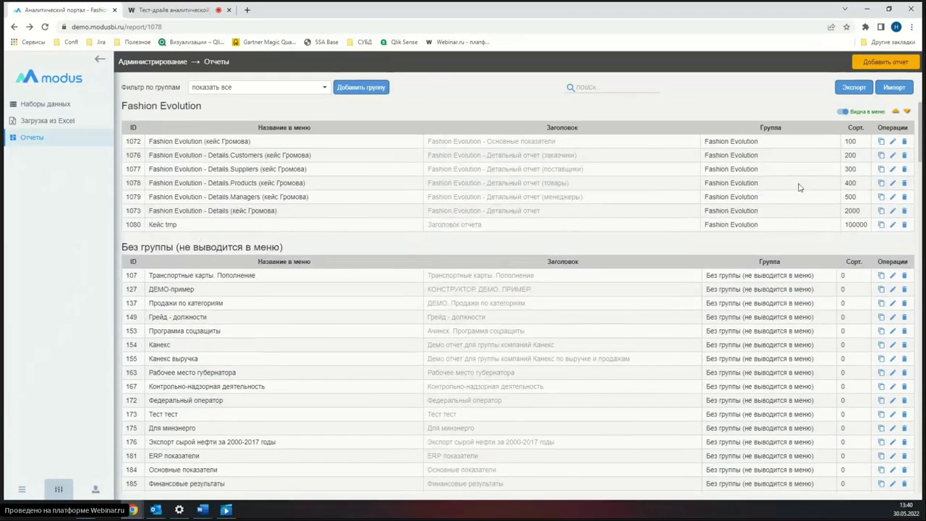
# Step: Start a new report with "FE2 tmp" as both its menu name and its title
pyautogui.click(885, 62)
pyautogui.click(337, 171)
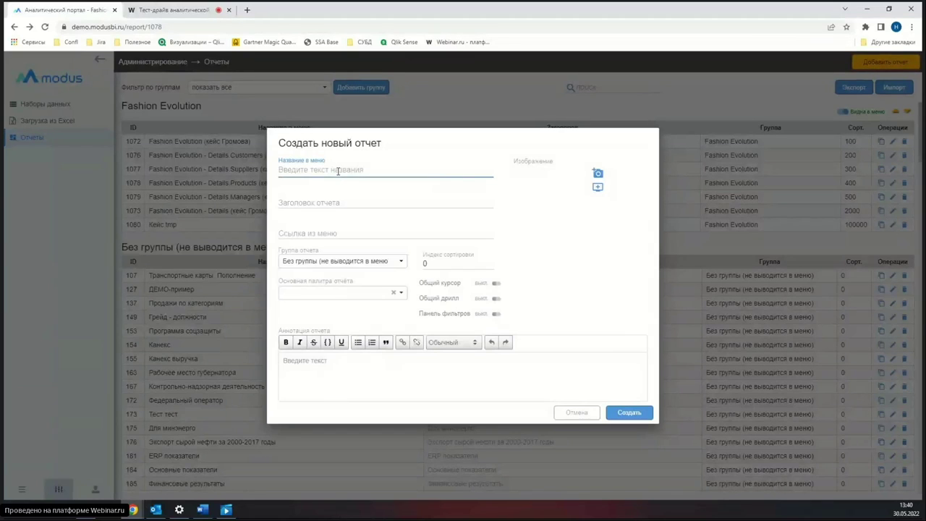
pyautogui.write('FE2 tmp')
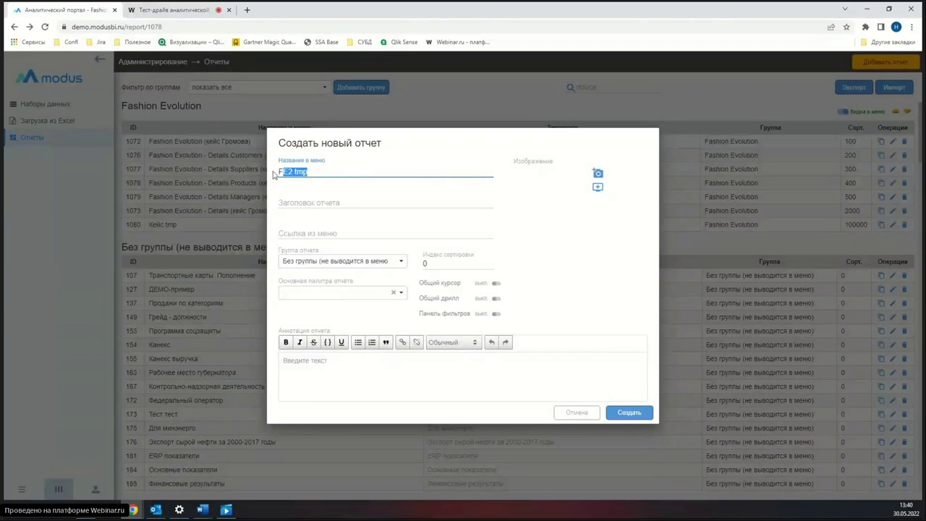
pyautogui.click(332, 205)
pyautogui.hotkey('ctrl', 'v')
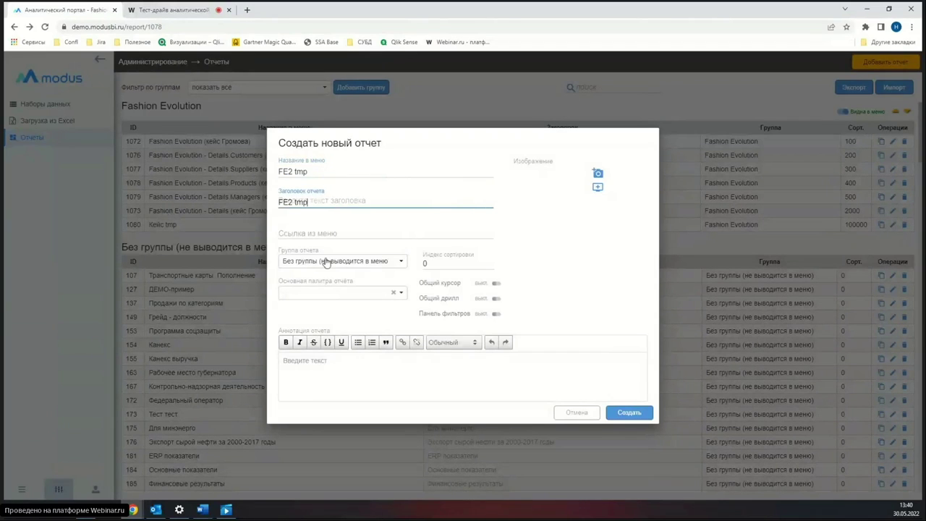
# Step: Assign the report to the Fashion Evolution group with the sort index 100000000 and create it
pyautogui.click(399, 261)
pyautogui.click(298, 288)
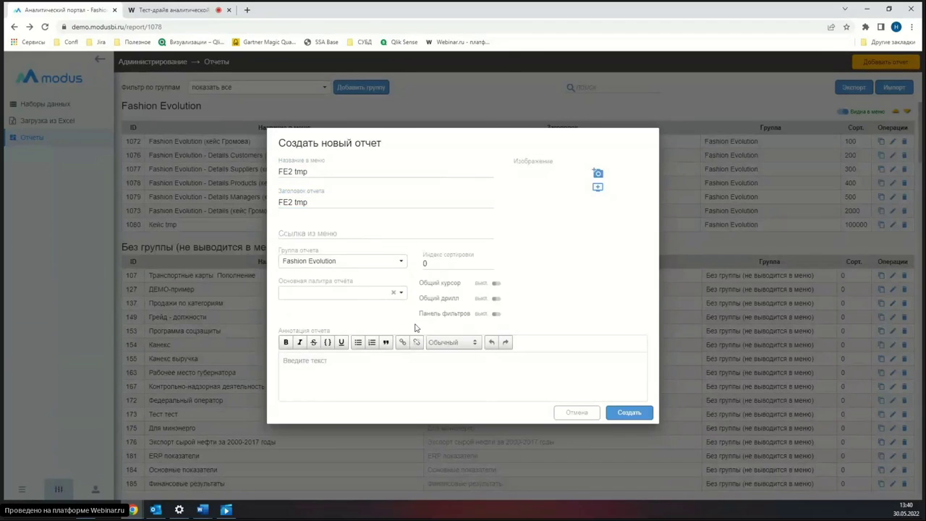
pyautogui.write('100000000')
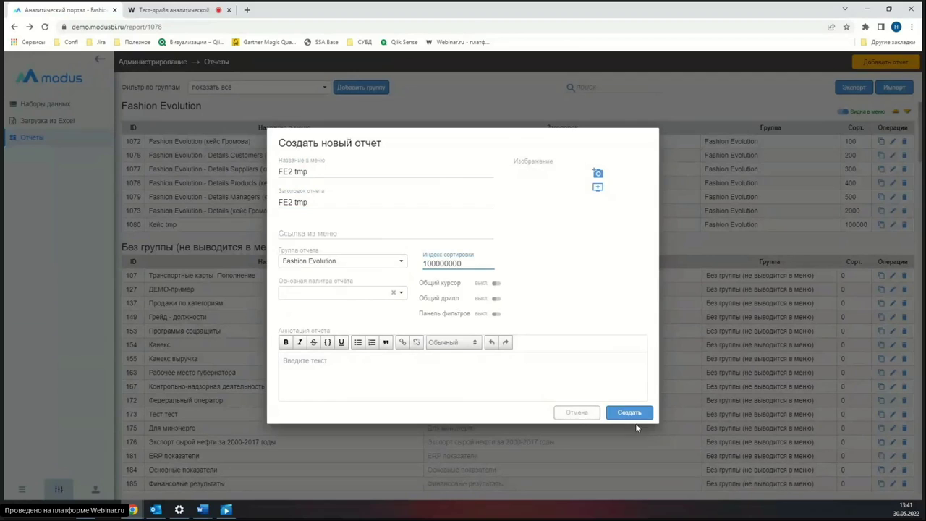
pyautogui.click(630, 414)
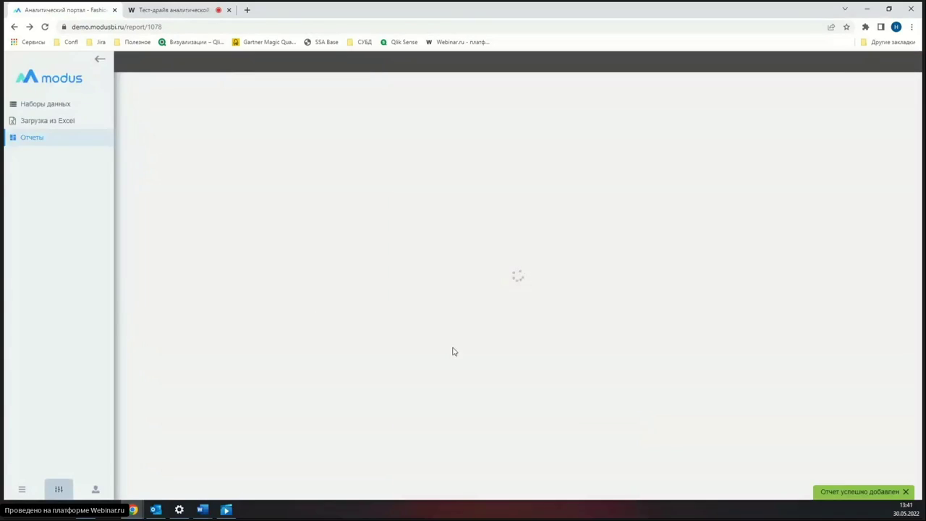
# Step: Open the FE2 tmp report for editing and make its empty component a pie chart
pyautogui.click(170, 239)
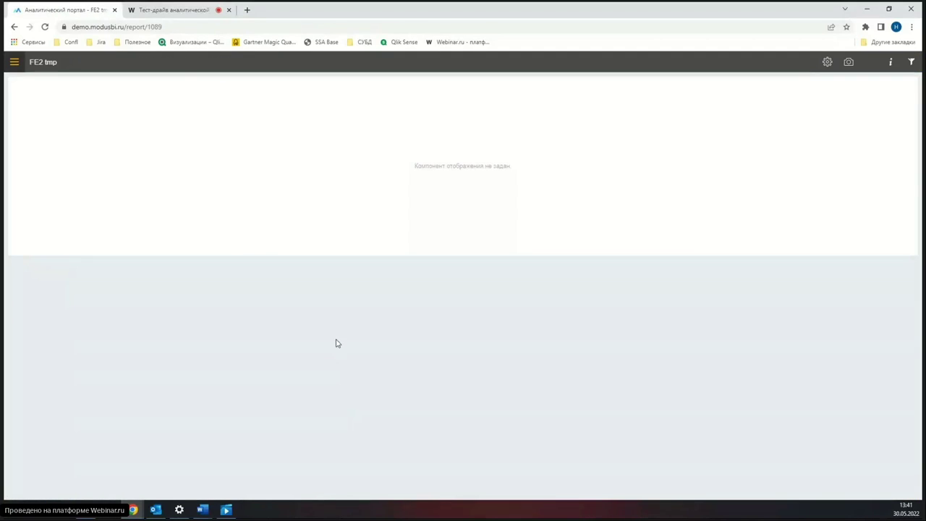
pyautogui.click(828, 64)
pyautogui.moveTo(798, 104)
pyautogui.click(897, 86)
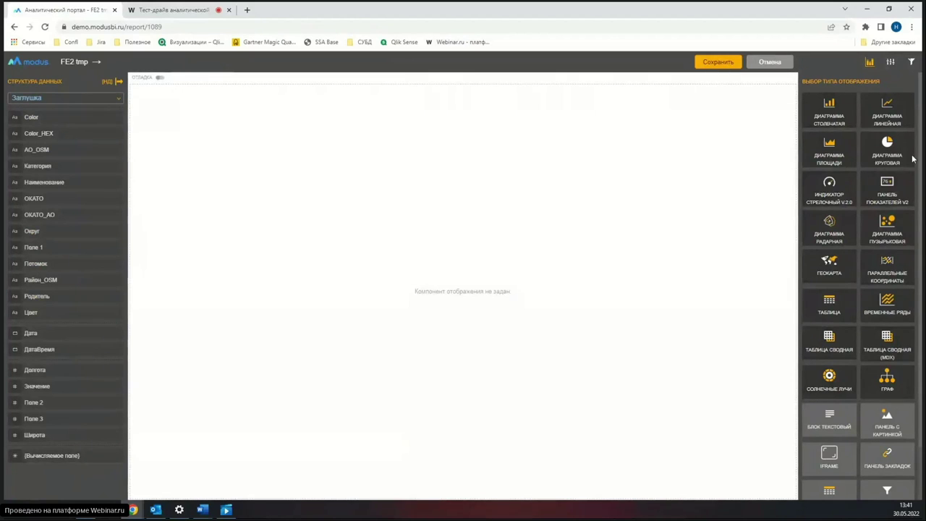
pyautogui.moveTo(890, 147); pyautogui.dragTo(314, 174)
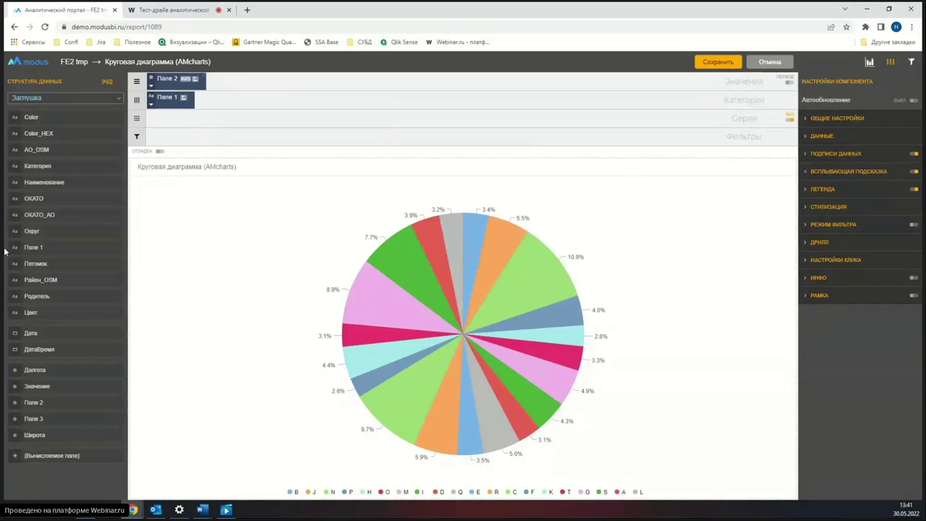
# Step: Switch the pie chart to the fe_gromov_main dataset with revenue as the value and CategoryName as the category
pyautogui.click(116, 102)
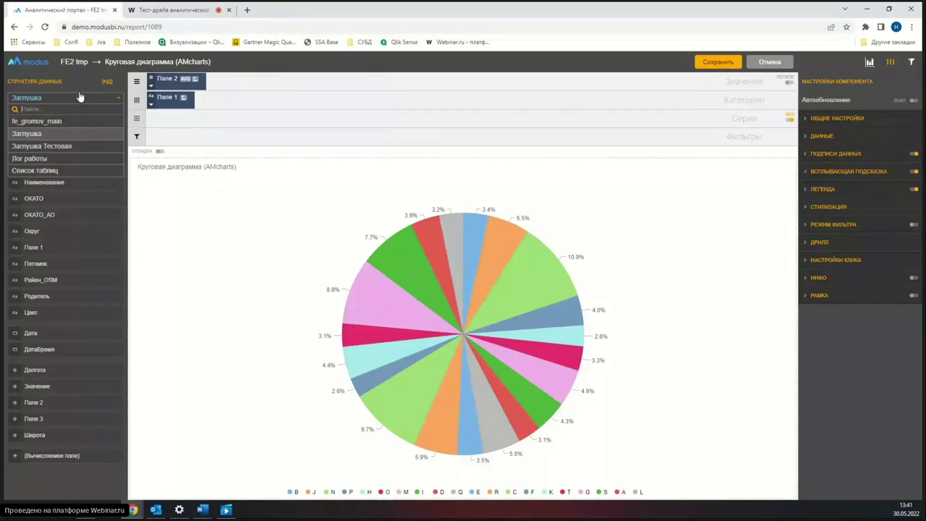
pyautogui.click(57, 122)
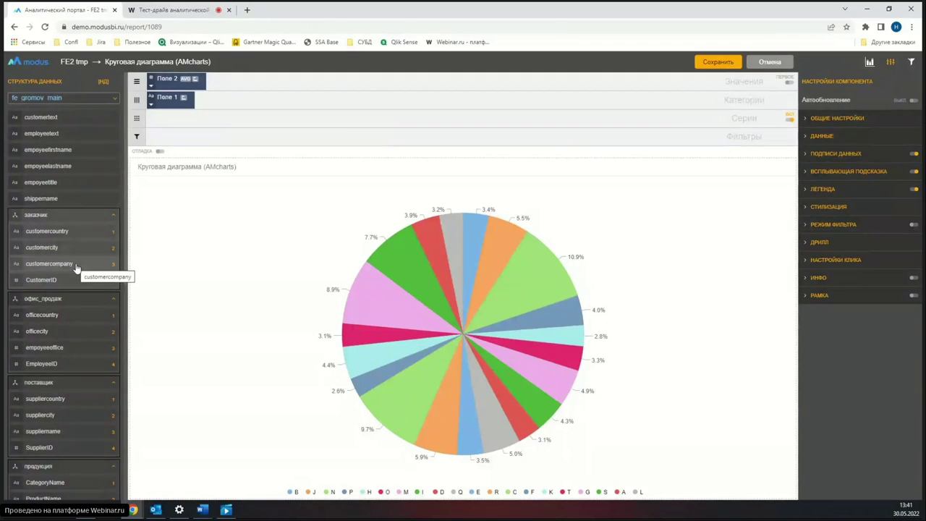
pyautogui.scroll(-10, 76, 267)
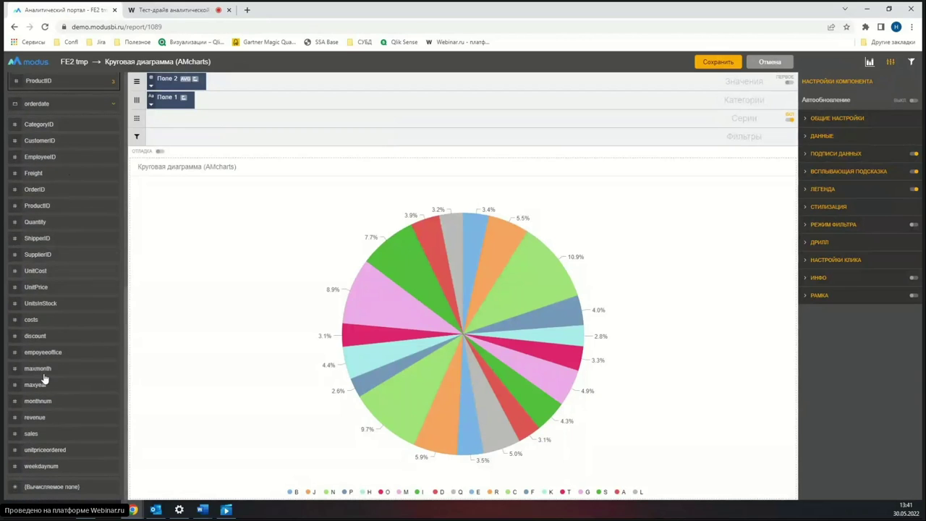
pyautogui.moveTo(53, 417); pyautogui.dragTo(181, 81)
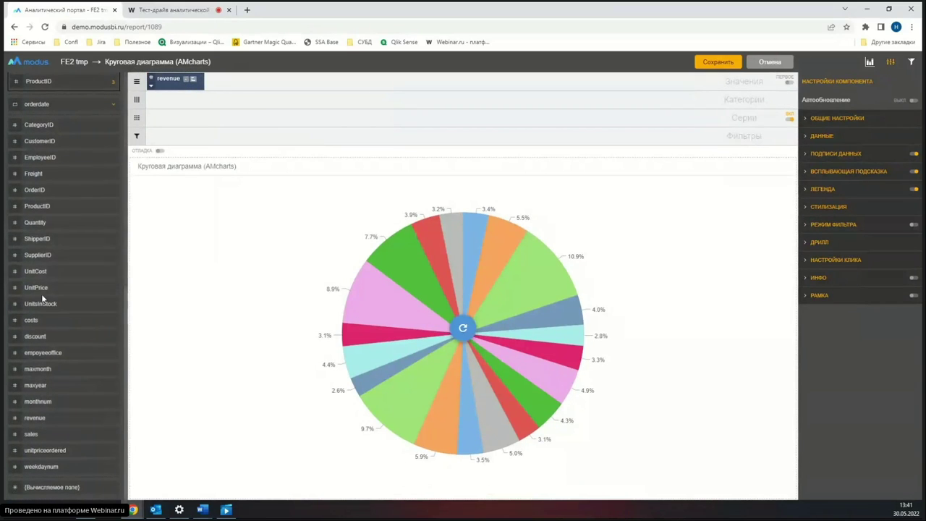
pyautogui.scroll(10, 73, 304)
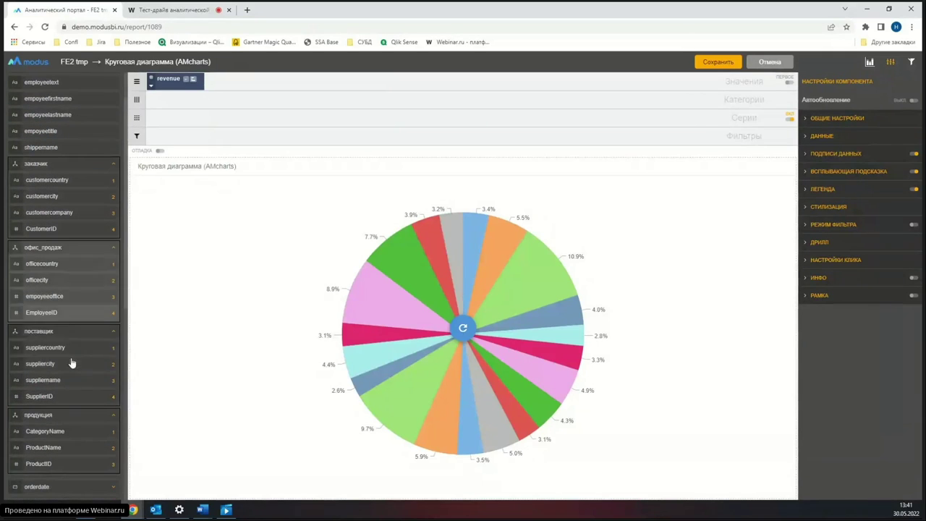
pyautogui.scroll(-1, 58, 370)
pyautogui.moveTo(64, 433); pyautogui.dragTo(224, 101)
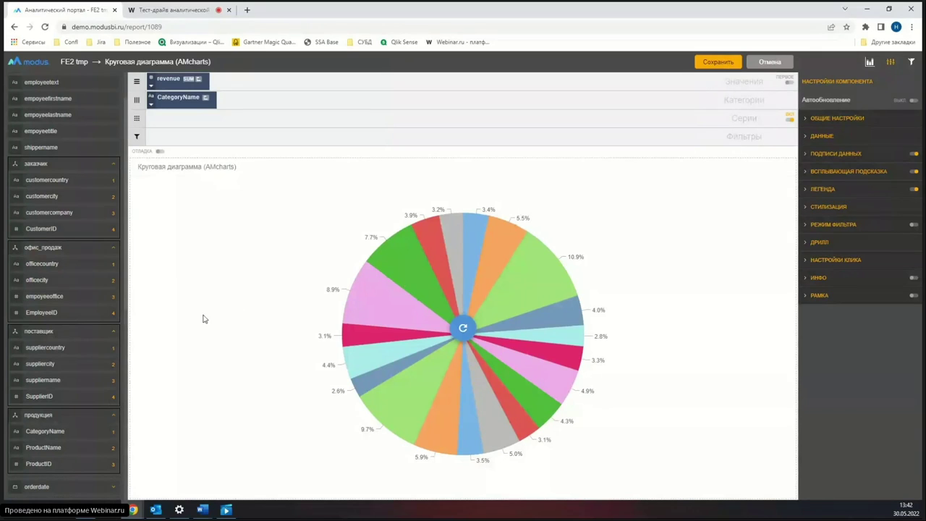
# Step: Add CategoryName, ProductID, suppliercountry, suppliercity and suppliername to the pie chart's filters
pyautogui.scroll(-2, 48, 341)
pyautogui.click(48, 343)
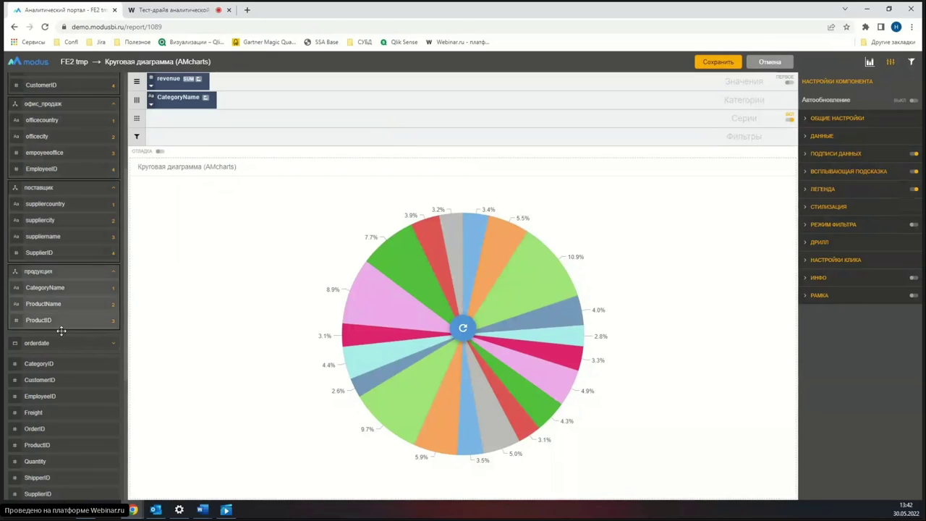
pyautogui.moveTo(63, 290); pyautogui.dragTo(204, 134)
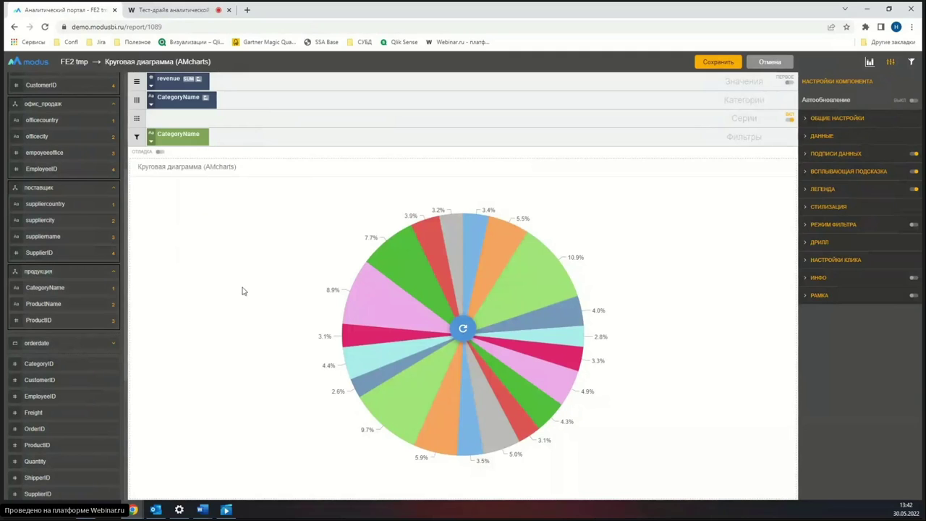
pyautogui.moveTo(55, 322); pyautogui.dragTo(302, 152)
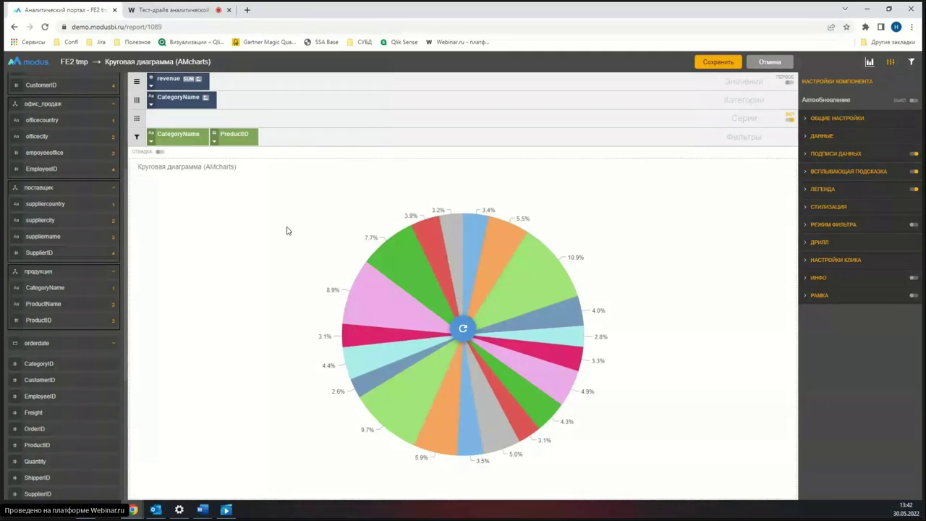
pyautogui.scroll(1, 26, 253)
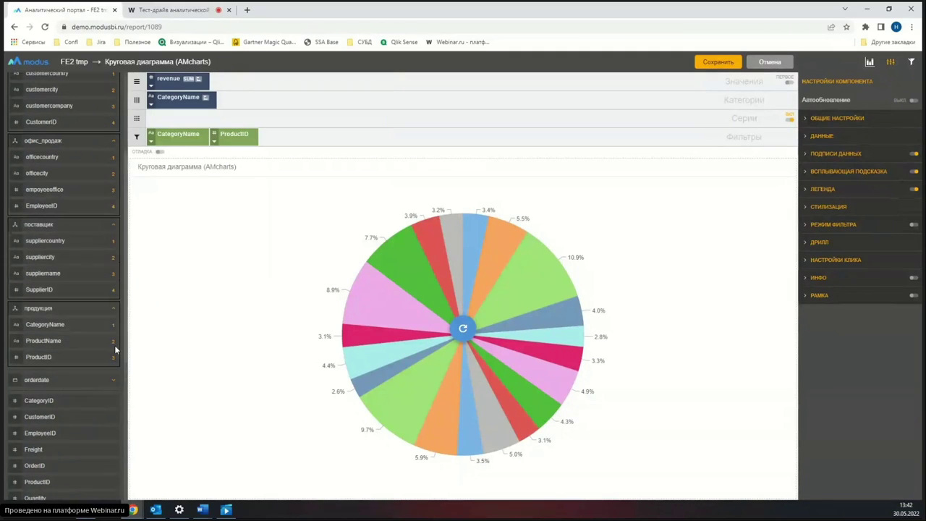
pyautogui.moveTo(58, 255); pyautogui.dragTo(360, 138)
pyautogui.moveTo(73, 274); pyautogui.dragTo(391, 138)
pyautogui.moveTo(53, 289); pyautogui.dragTo(416, 137)
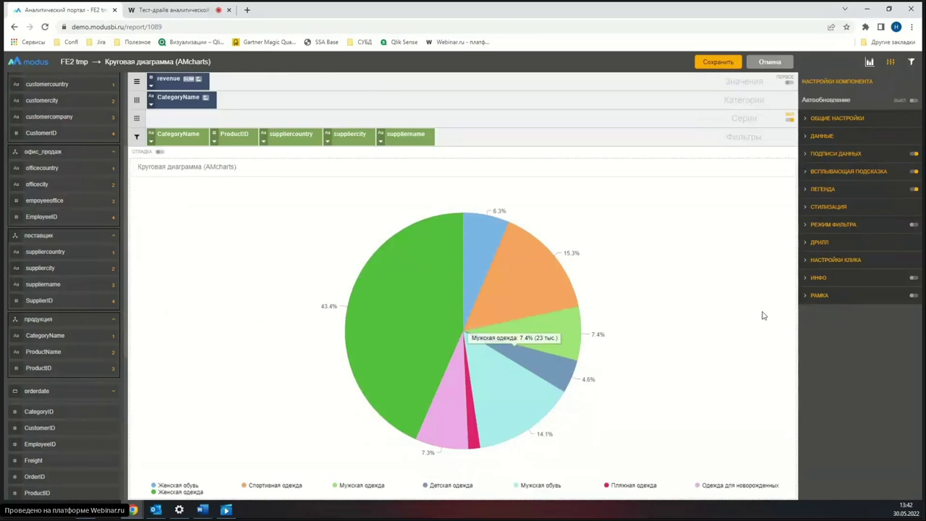
# Step: Create the pie chart's first drill level and assign CategoryName to it
pyautogui.click(809, 244)
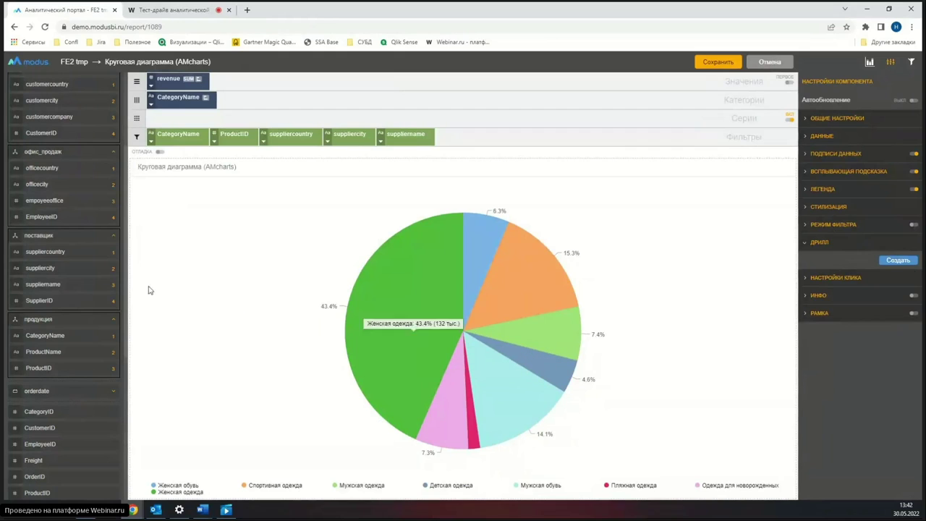
pyautogui.click(896, 261)
pyautogui.click(908, 263)
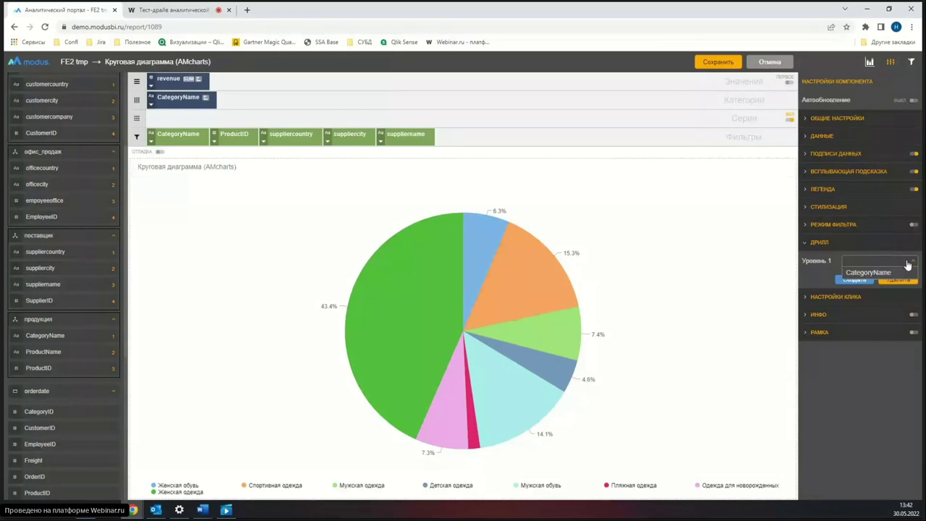
pyautogui.click(867, 273)
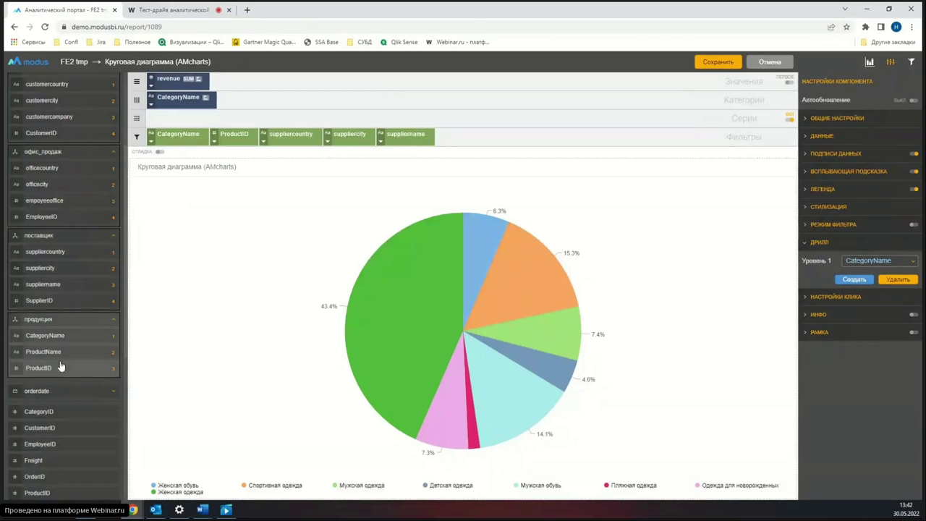
# Step: Add CategoryName to the categories a second time and create an empty second drill level
pyautogui.scroll(3, 76, 368)
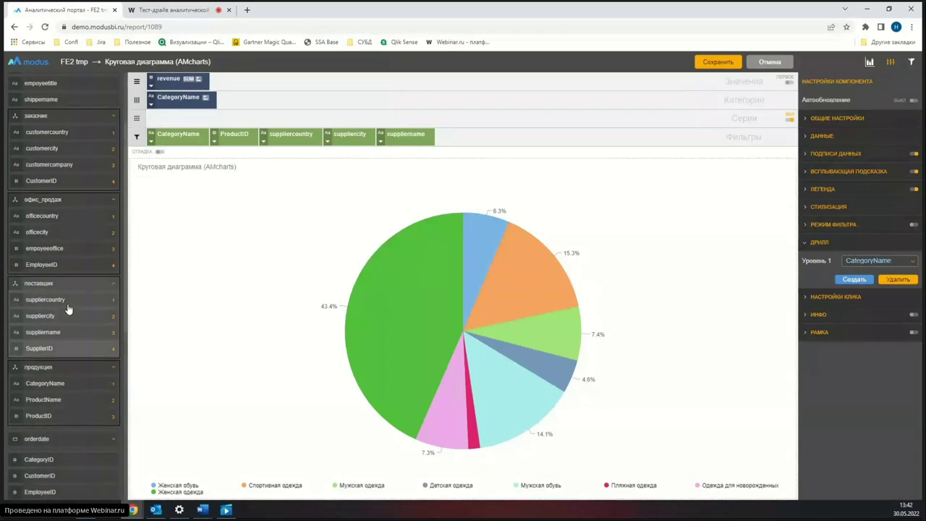
pyautogui.scroll(-3, 64, 319)
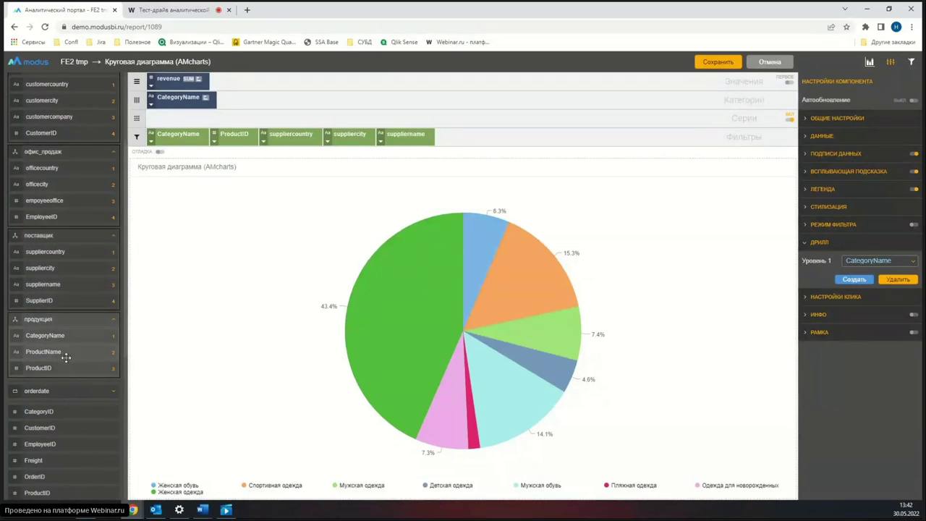
pyautogui.moveTo(66, 337); pyautogui.dragTo(329, 102)
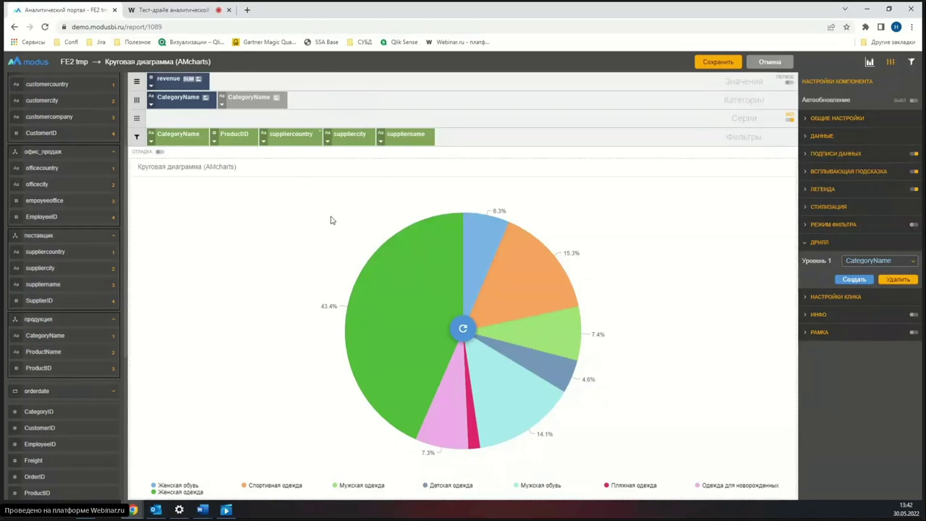
pyautogui.click(848, 279)
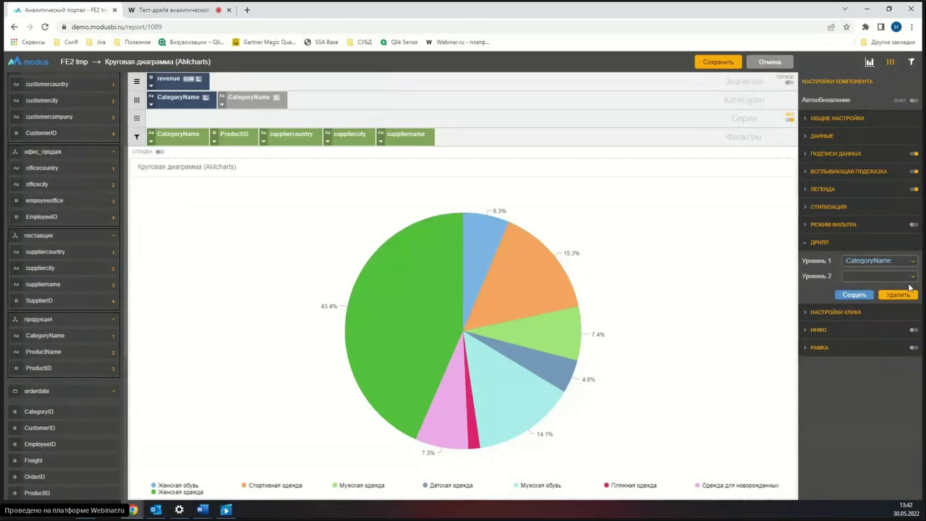
pyautogui.click(916, 281)
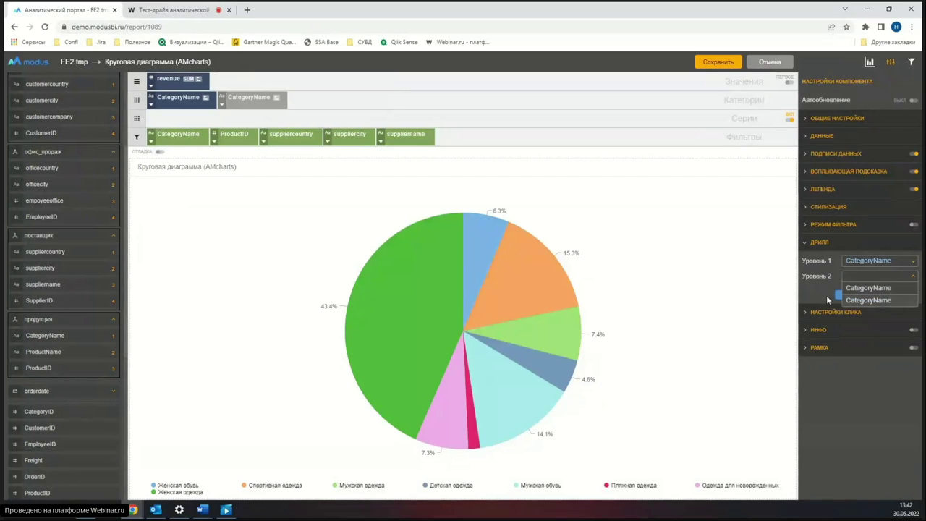
pyautogui.click(222, 328)
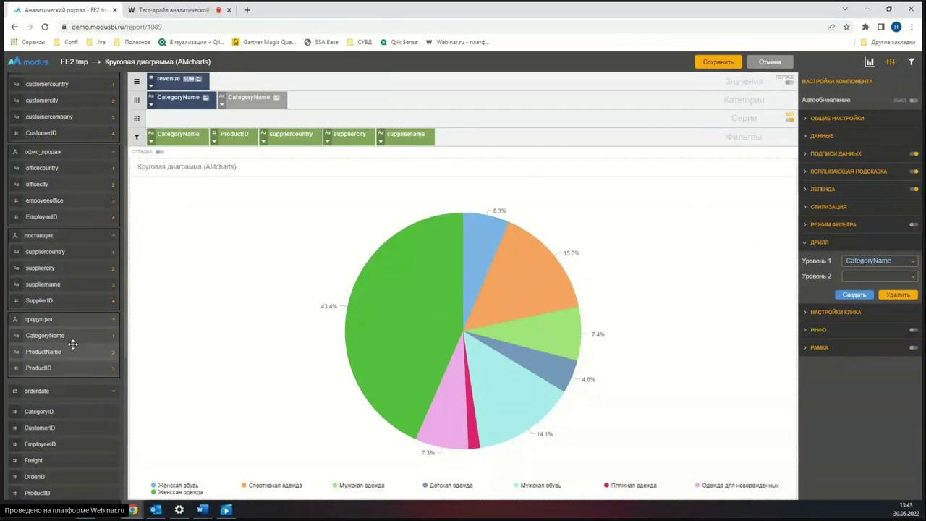
# Step: Replace the duplicate CategoryName category with ProductName and assign ProductName to drill level 2
pyautogui.moveTo(72, 354); pyautogui.dragTo(257, 103)
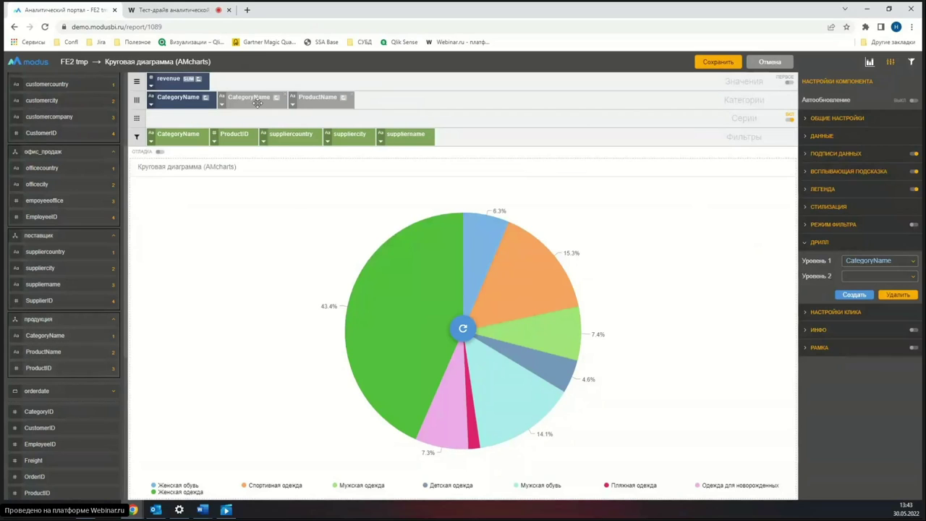
pyautogui.click(911, 279)
pyautogui.click(877, 300)
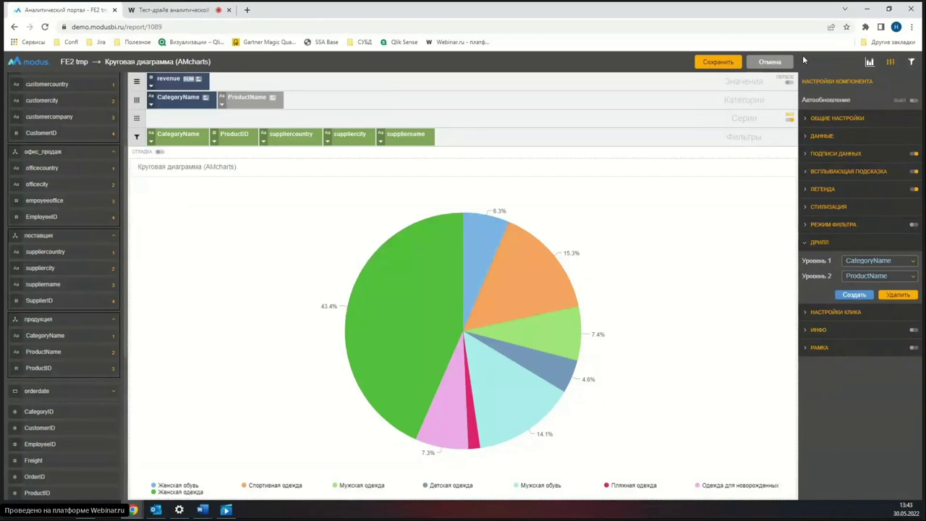
# Step: Save the pie chart's settings and drill down into the Женская одежда slice
pyautogui.click(725, 64)
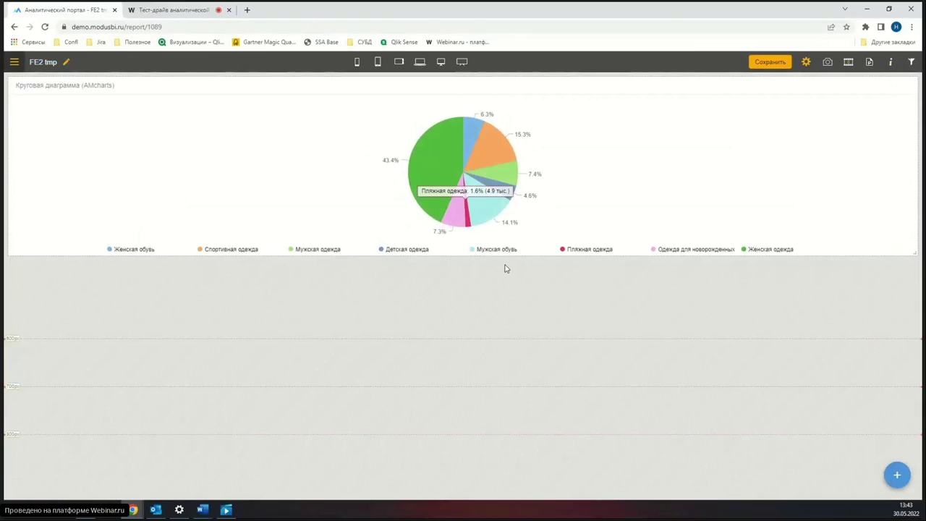
pyautogui.click(239, 176)
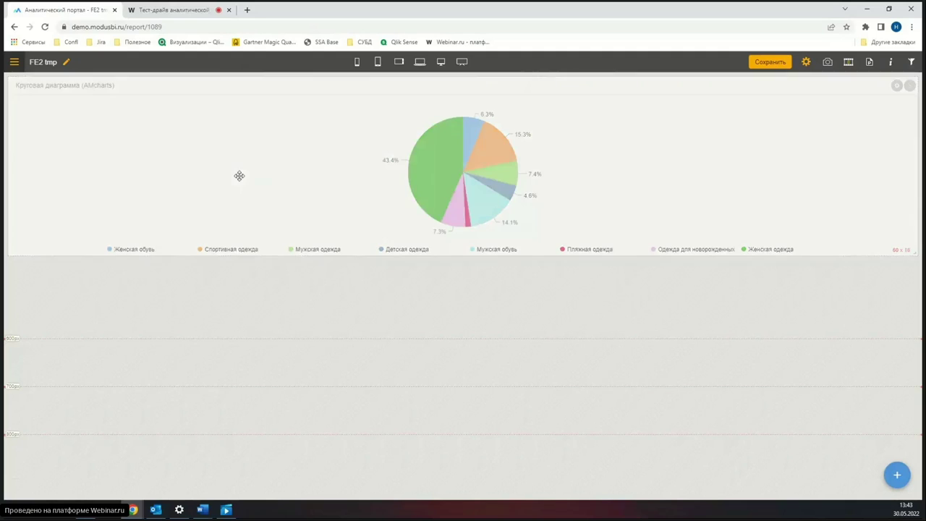
pyautogui.click(427, 181)
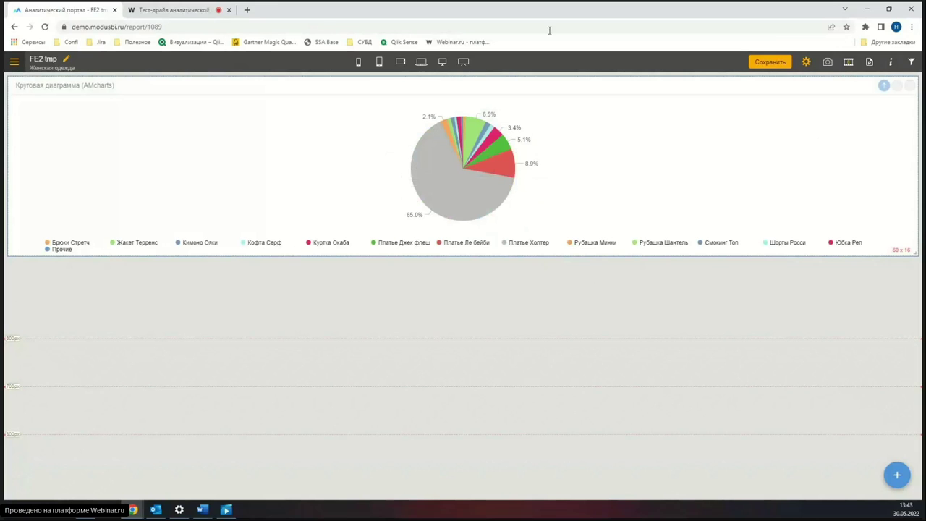
# Step: Shrink the pie chart to 17 x 15 grid cells and move it toward the middle of the report
pyautogui.moveTo(913, 251); pyautogui.dragTo(255, 239)
pyautogui.moveTo(91, 84); pyautogui.dragTo(309, 106)
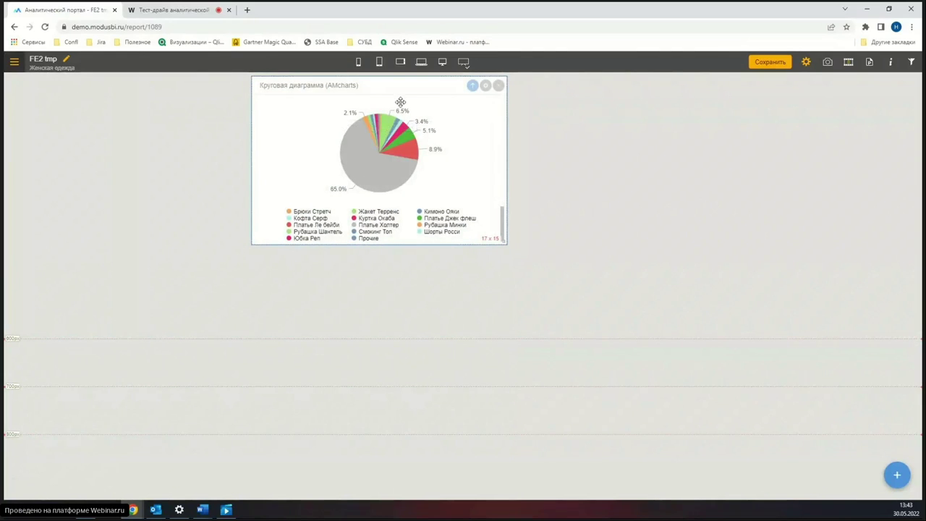
# Step: Add a new empty component to the report and fit it beside the pie chart at the same height of 15 grid cells
pyautogui.click(897, 475)
pyautogui.moveTo(143, 316); pyautogui.dragTo(130, 136)
pyautogui.moveTo(279, 248); pyautogui.dragTo(241, 244)
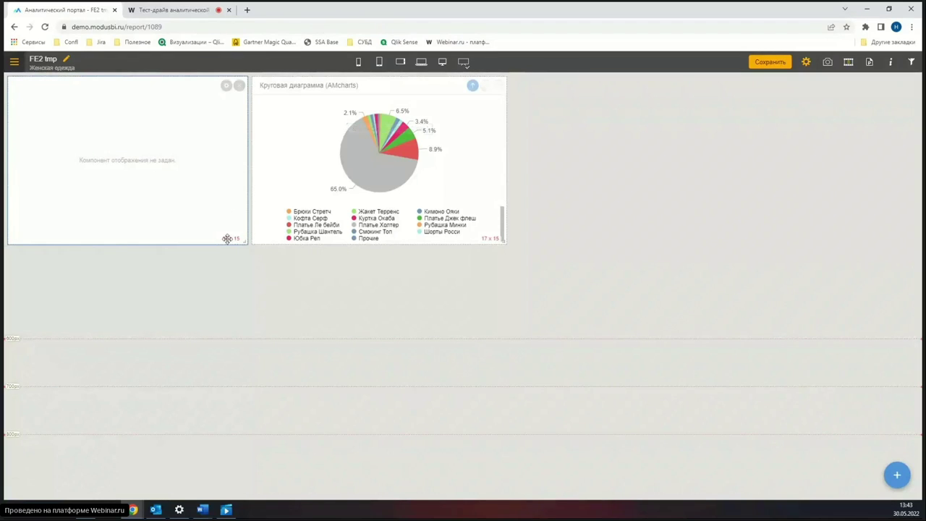
# Step: Make the new empty component a filter container and set its data source to fe_gromov_main
pyautogui.click(226, 86)
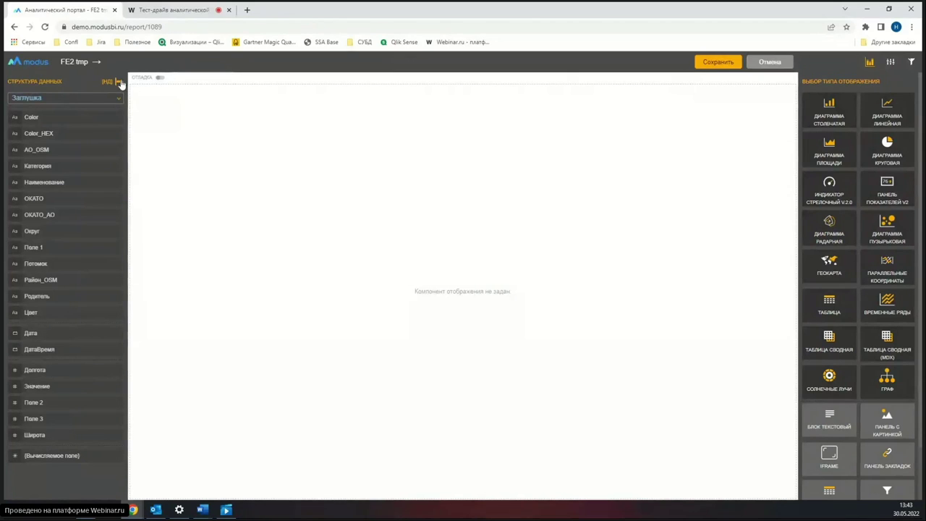
pyautogui.scroll(-2, 868, 430)
pyautogui.moveTo(896, 440); pyautogui.dragTo(507, 255)
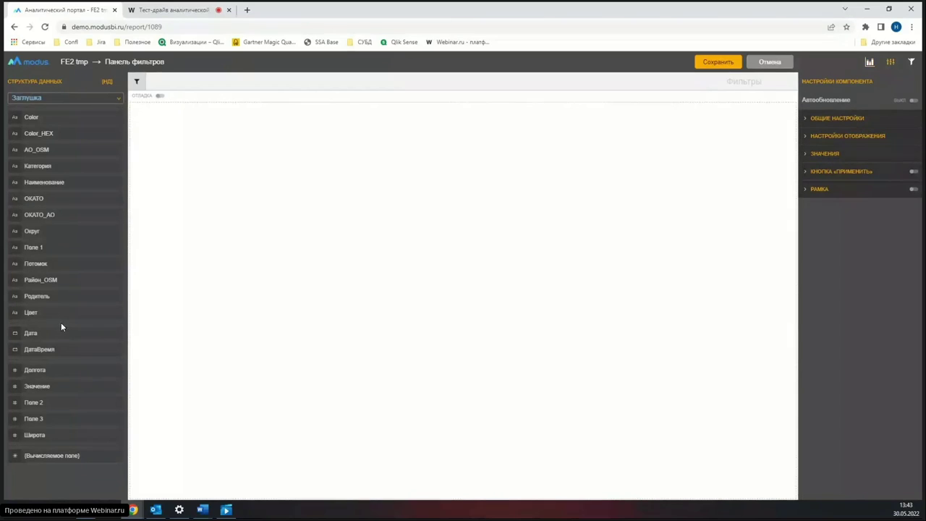
pyautogui.click(118, 101)
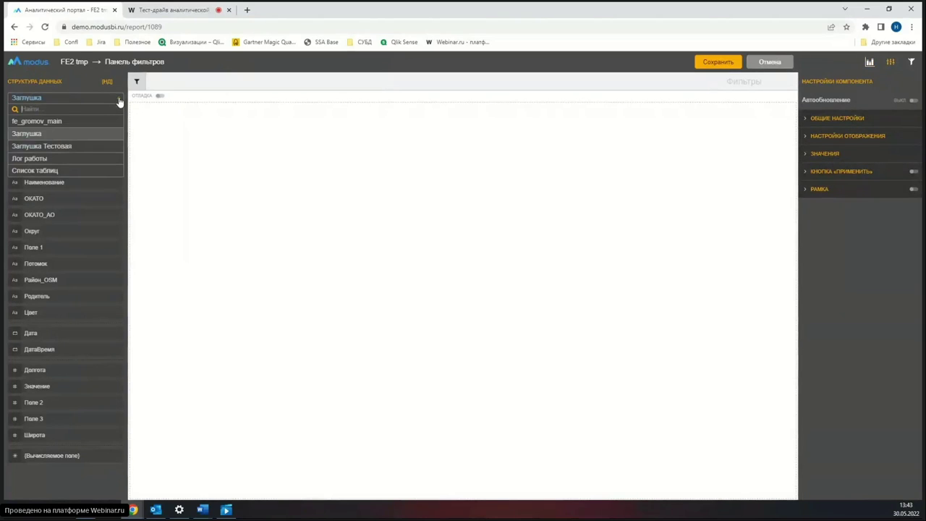
pyautogui.click(50, 122)
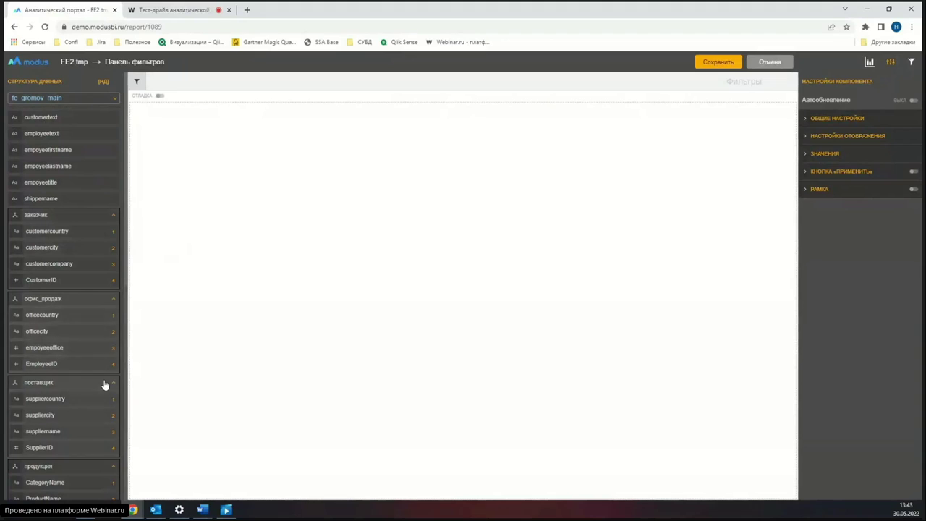
# Step: Add suppliercountry, suppliercity and suppliername as filters of the filter container
pyautogui.moveTo(47, 396); pyautogui.dragTo(217, 83)
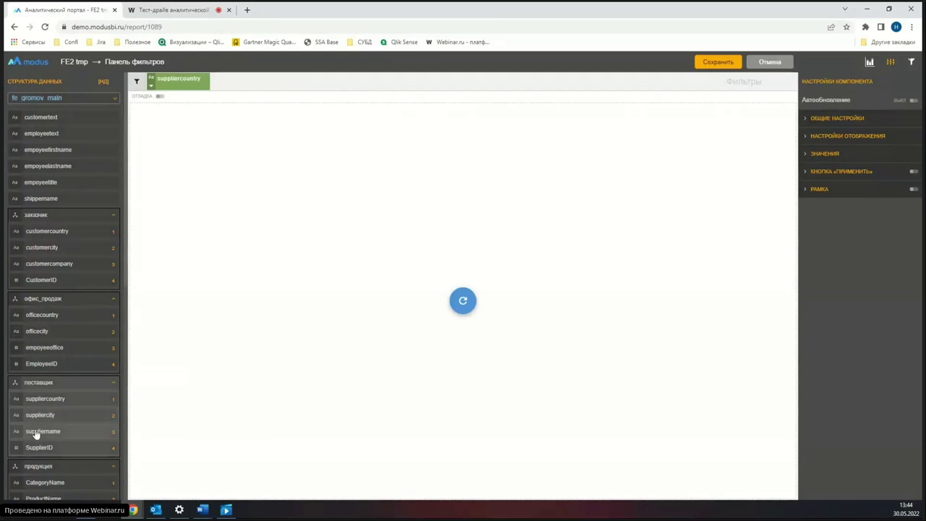
pyautogui.moveTo(63, 420); pyautogui.dragTo(300, 84)
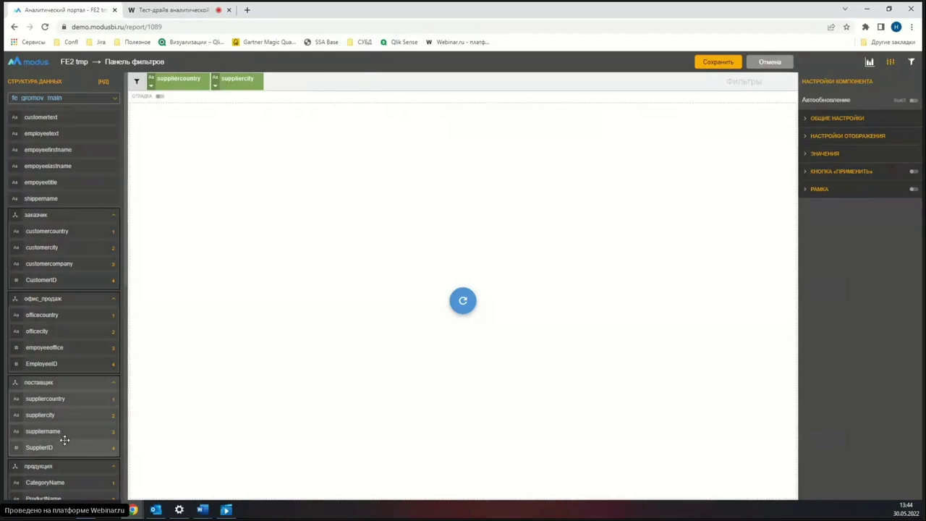
pyautogui.moveTo(60, 439); pyautogui.dragTo(368, 91)
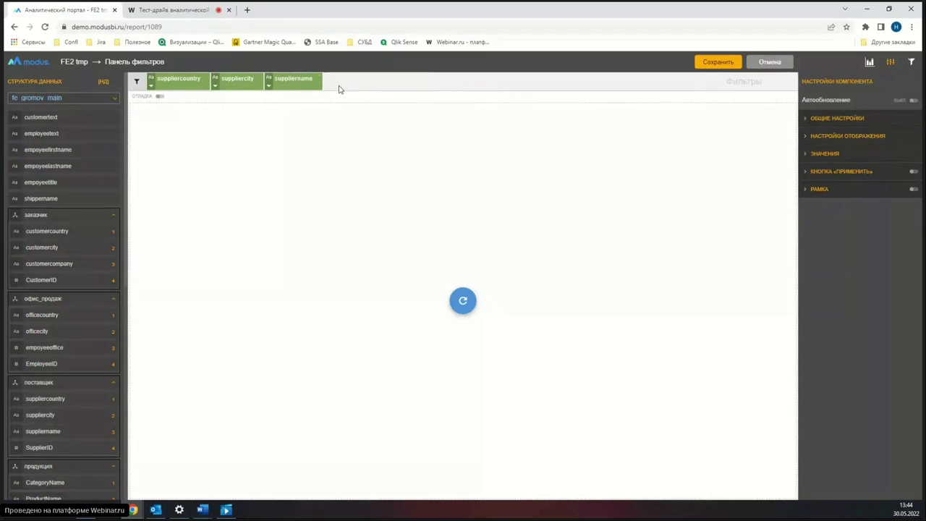
# Step: Name the suppliername, suppliercity and suppliercountry filters Имя поставщика, Город Поставщика and Страна поставщика, and save the component
pyautogui.click(269, 85)
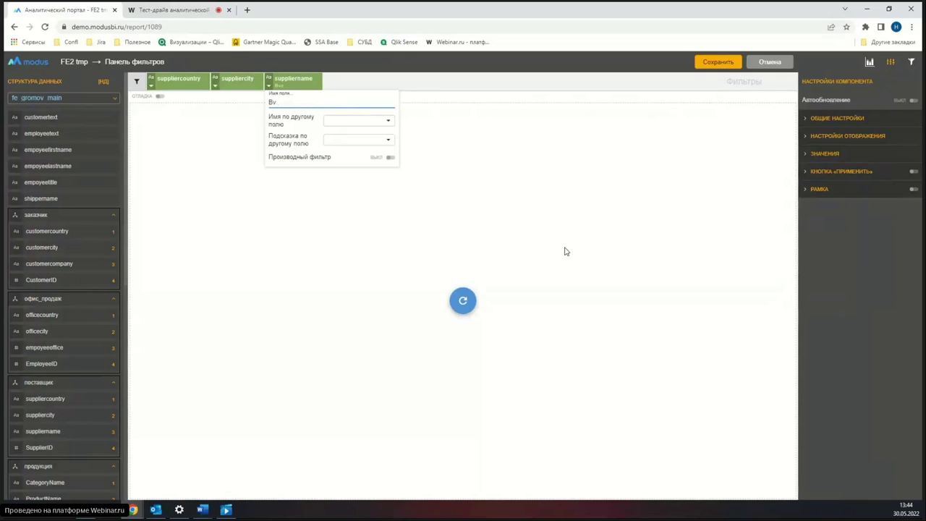
pyautogui.write('Имя поставщика')
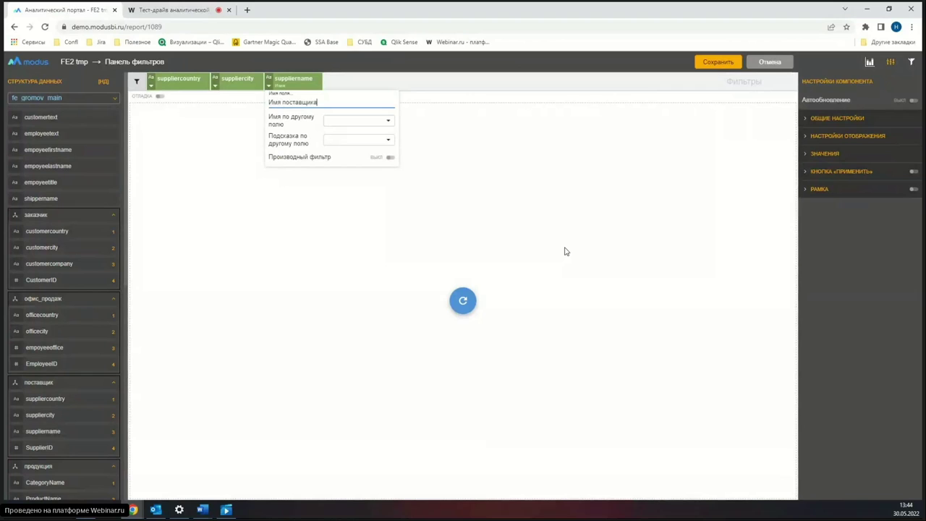
pyautogui.click(224, 86)
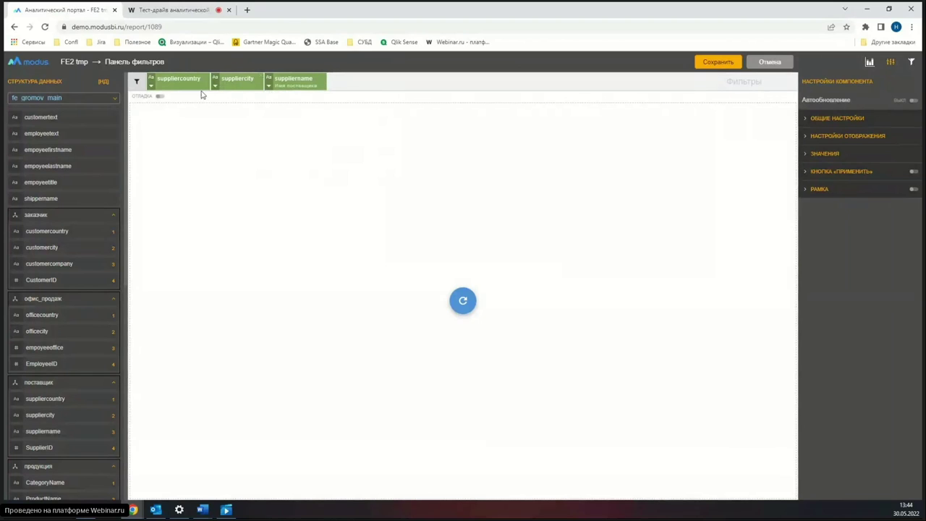
pyautogui.click(215, 85)
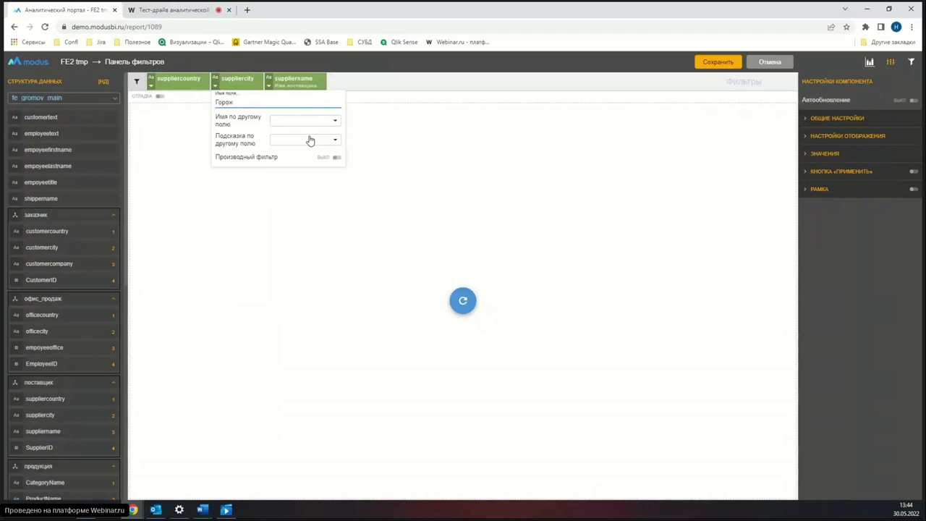
pyautogui.write('Город Поставщика')
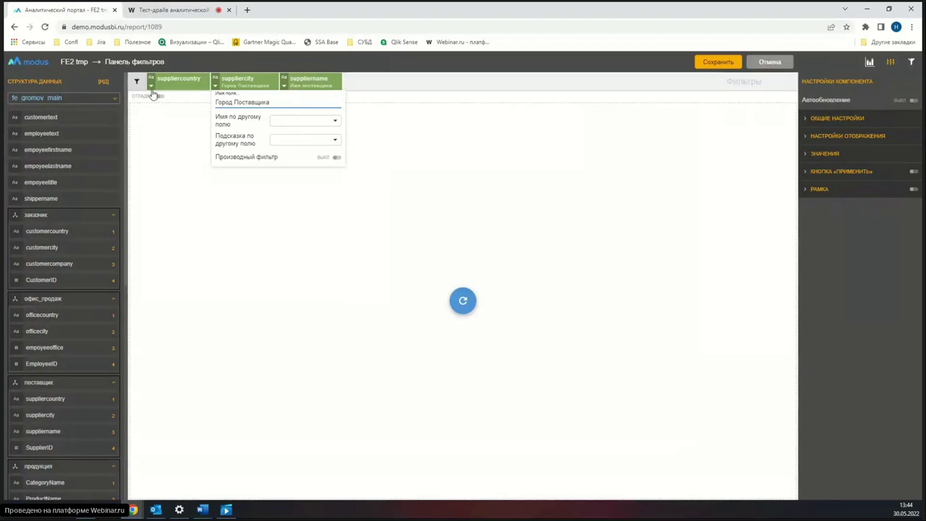
pyautogui.click(151, 88)
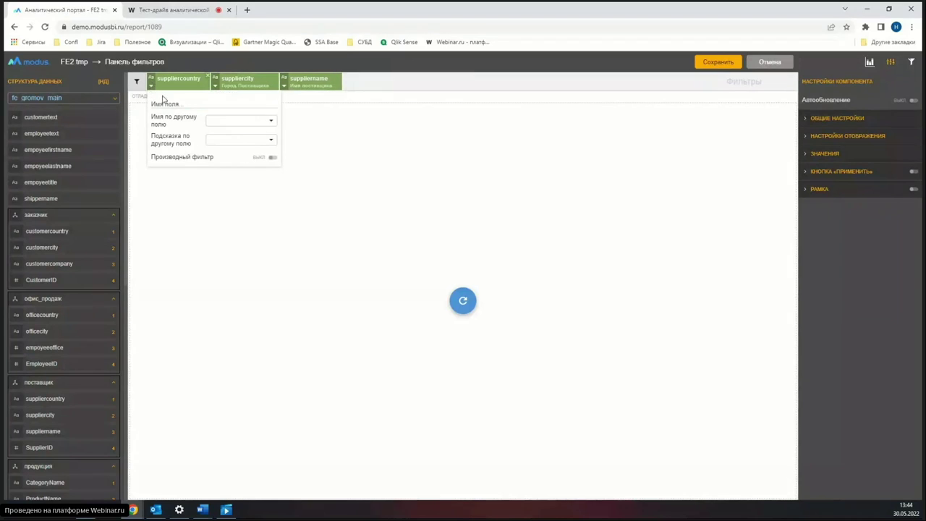
pyautogui.click(174, 101)
pyautogui.write('Страна поставщика')
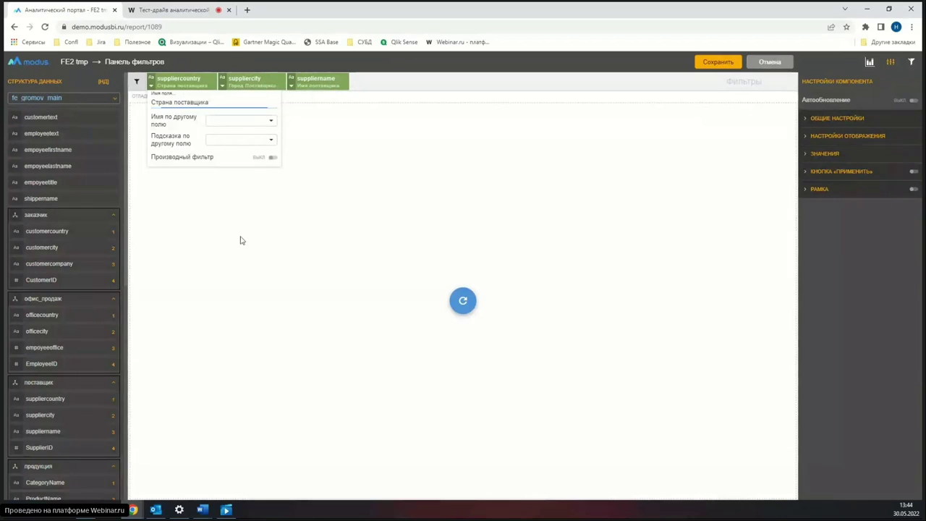
pyautogui.click(243, 240)
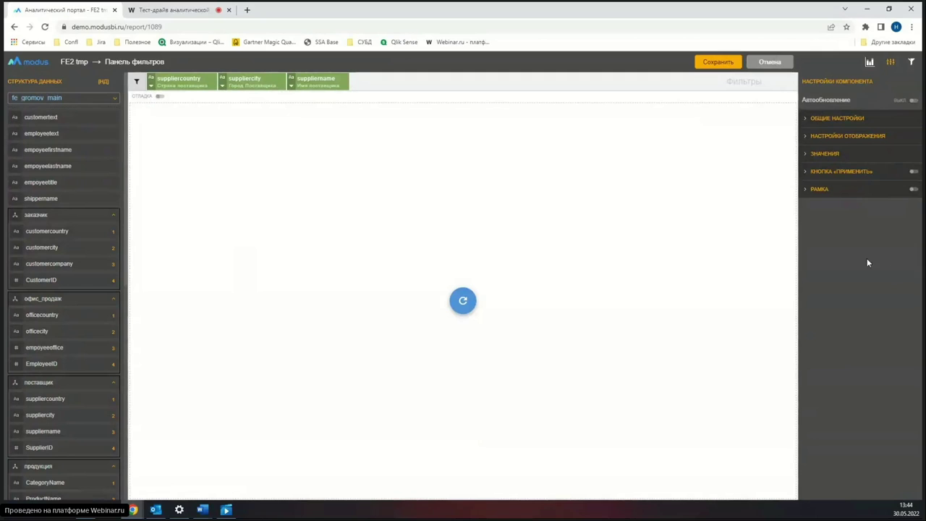
pyautogui.click(718, 63)
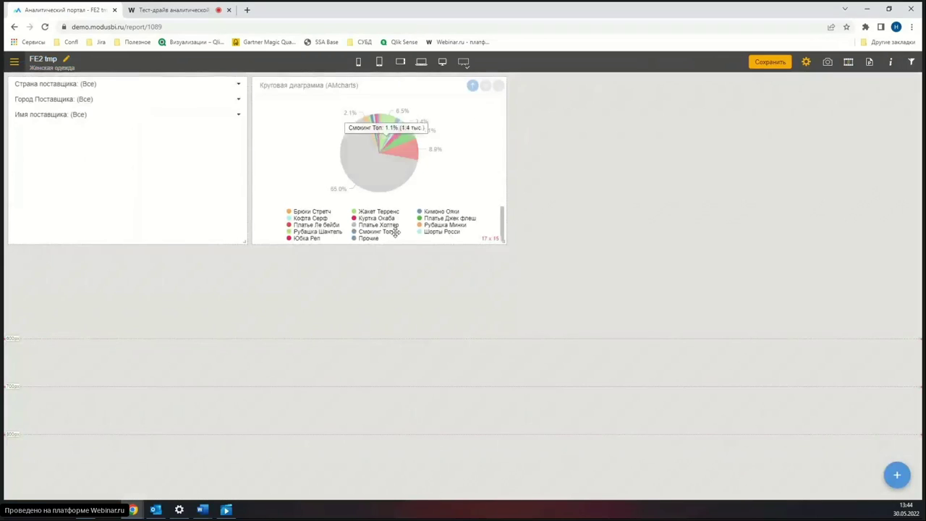
# Step: Shrink the supplier filter panel to fit its three filters and move the pie chart closer to it
pyautogui.moveTo(244, 241); pyautogui.dragTo(155, 120)
pyautogui.moveTo(378, 86); pyautogui.dragTo(301, 86)
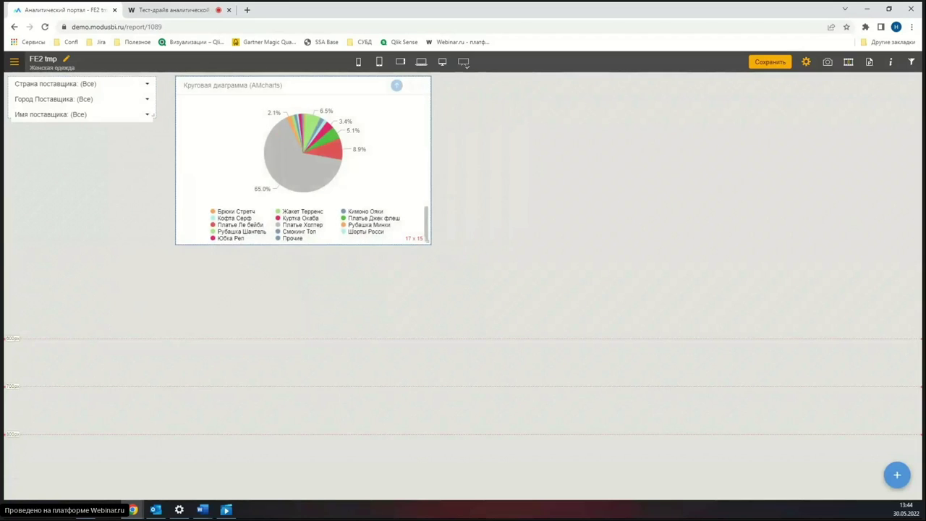
pyautogui.click(670, 235)
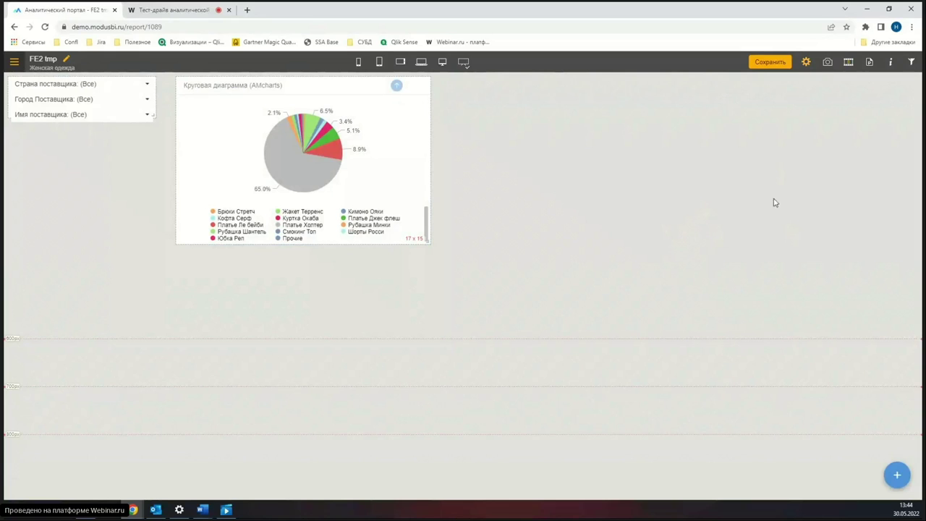
# Step: Add another empty component, resize it to 10 x 5 grid cells and place it directly below the supplier filters
pyautogui.click(897, 474)
pyautogui.moveTo(196, 331); pyautogui.dragTo(227, 355)
pyautogui.moveTo(336, 426); pyautogui.dragTo(212, 354)
pyautogui.moveTo(125, 300); pyautogui.dragTo(128, 190)
pyautogui.moveTo(183, 358); pyautogui.dragTo(130, 314)
pyautogui.moveTo(109, 161); pyautogui.dragTo(81, 162)
pyautogui.moveTo(116, 307); pyautogui.dragTo(153, 178)
pyautogui.moveTo(109, 151)
# Step: Turn the component below the supplier filters into a filter container using the fe_gromov_main dataset
pyautogui.click(135, 133)
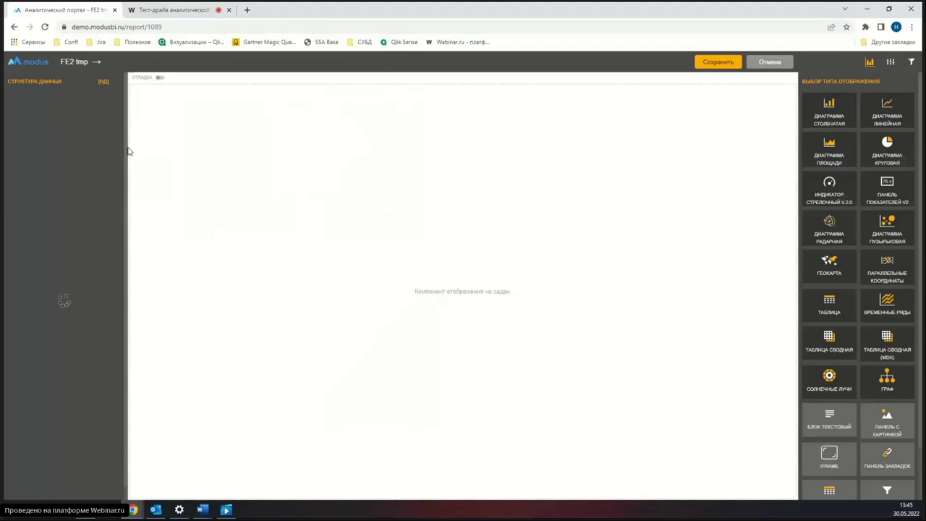
pyautogui.scroll(-2, 869, 450)
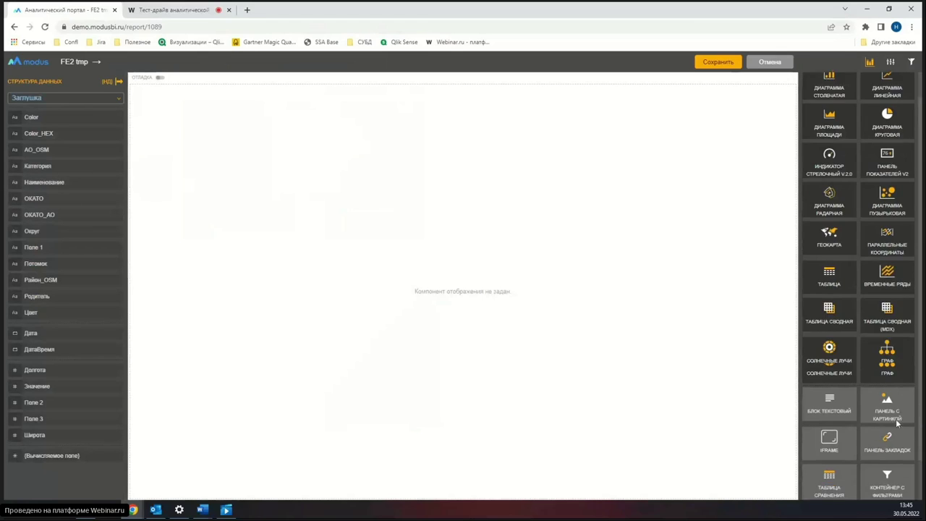
pyautogui.moveTo(890, 437); pyautogui.dragTo(439, 218)
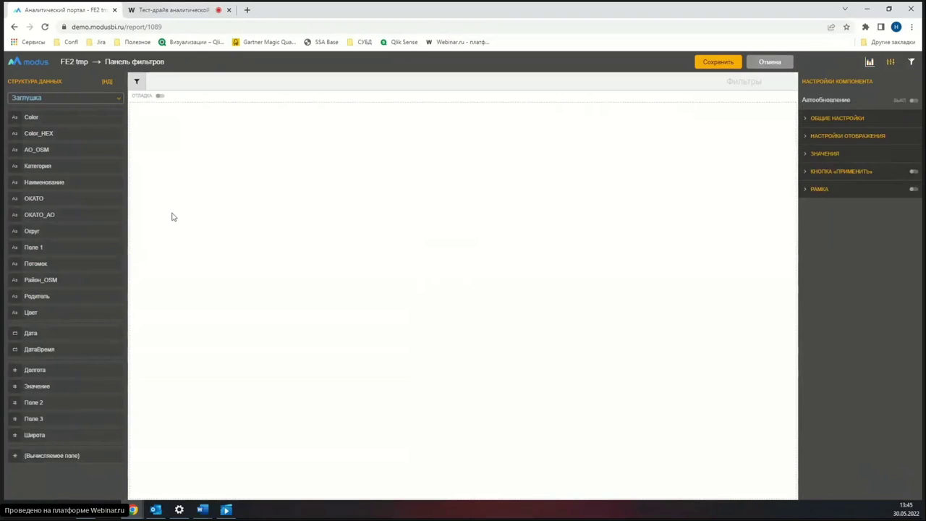
pyautogui.click(69, 97)
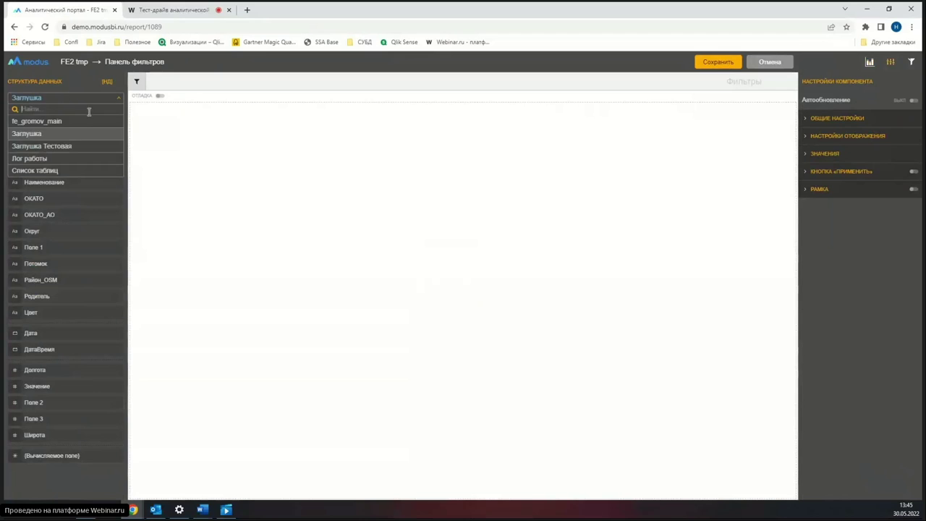
pyautogui.click(49, 120)
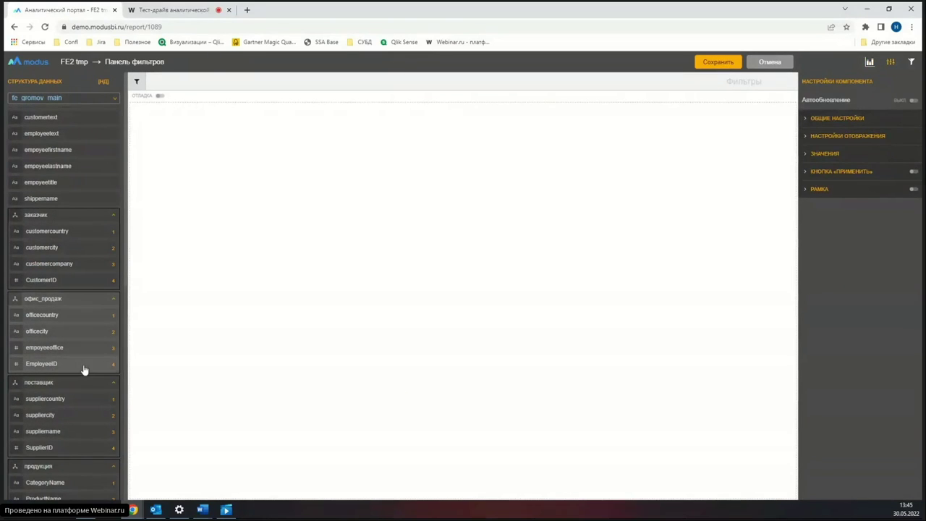
# Step: Add CategoryName and ProductID from the продукция hierarchy as filters of the second container
pyautogui.scroll(-3, 72, 376)
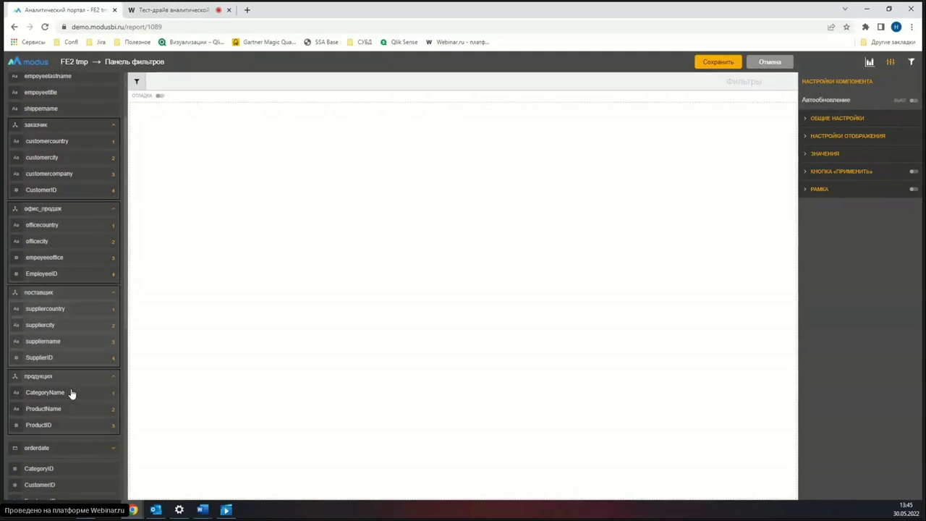
pyautogui.moveTo(44, 390); pyautogui.dragTo(196, 87)
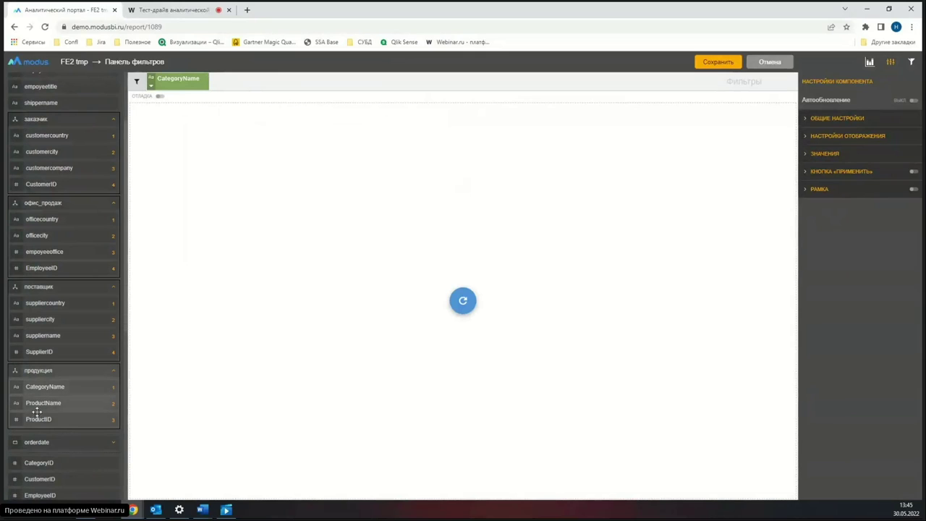
pyautogui.moveTo(46, 422); pyautogui.dragTo(303, 86)
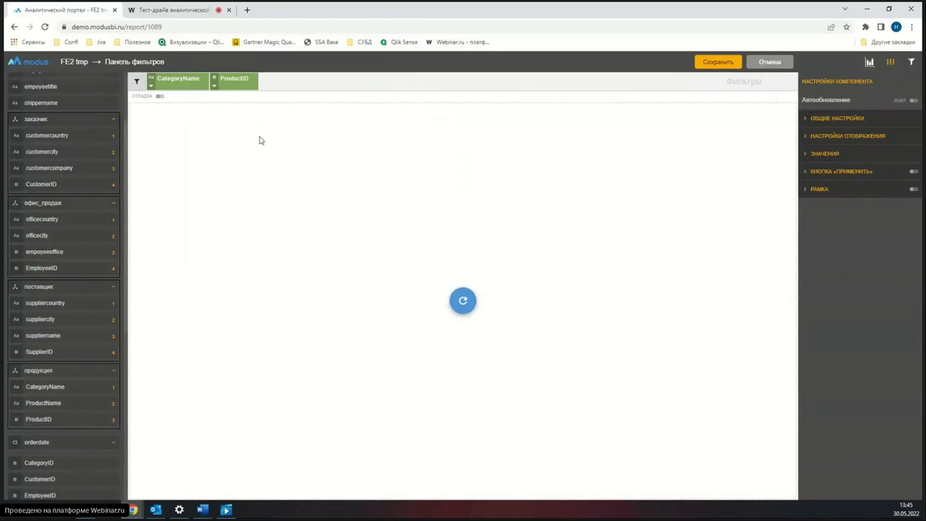
# Step: Name the ProductID filter Наименование and take its displayed names from the ProductName field
pyautogui.click(214, 86)
pyautogui.click(229, 103)
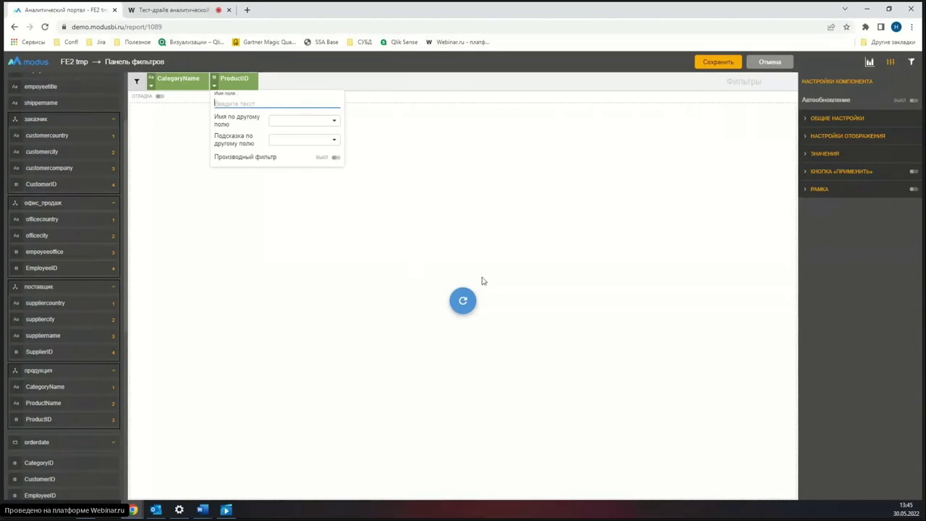
pyautogui.write('Наименование')
pyautogui.press('BackSpace')
pyautogui.press('BackSpace')
pyautogui.press('BackSpace')
pyautogui.press('BackSpace')
pyautogui.press('BackSpace')
pyautogui.press('BackSpace')
pyautogui.press('BackSpace')
pyautogui.press('BackSpace')
pyautogui.press('BackSpace')
pyautogui.press('BackSpace')
pyautogui.press('BackSpace')
pyautogui.press('BackSpace')
pyautogui.write('На')
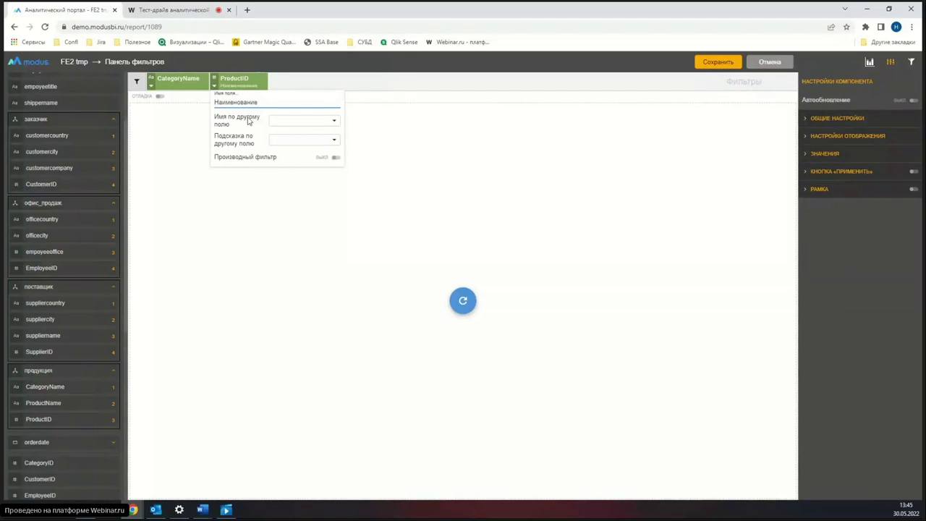
pyautogui.click(335, 122)
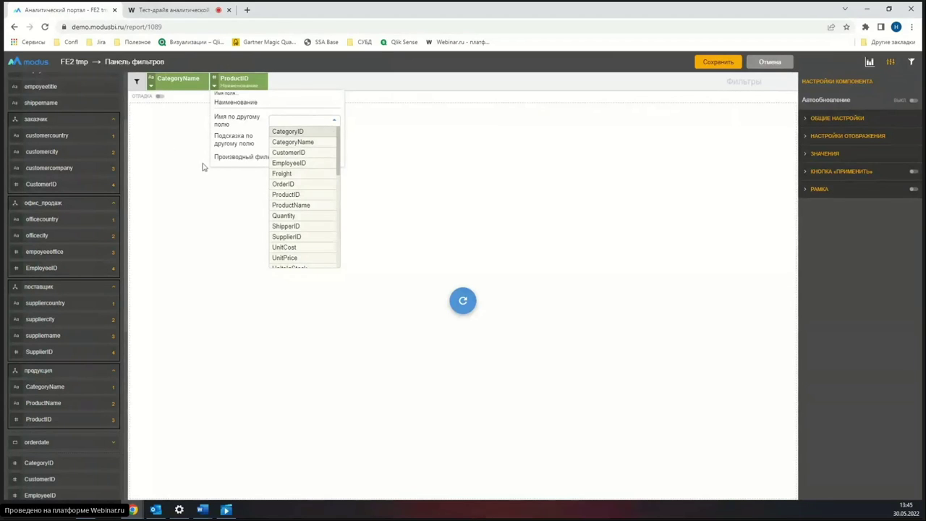
pyautogui.click(297, 206)
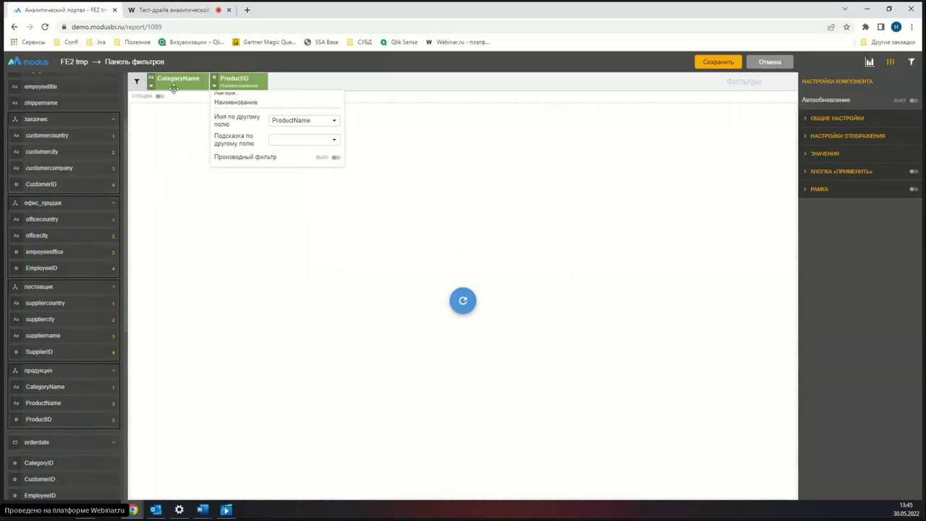
pyautogui.click(192, 128)
# Step: Name the CategoryName filter Категория and save the second filter container
pyautogui.click(152, 86)
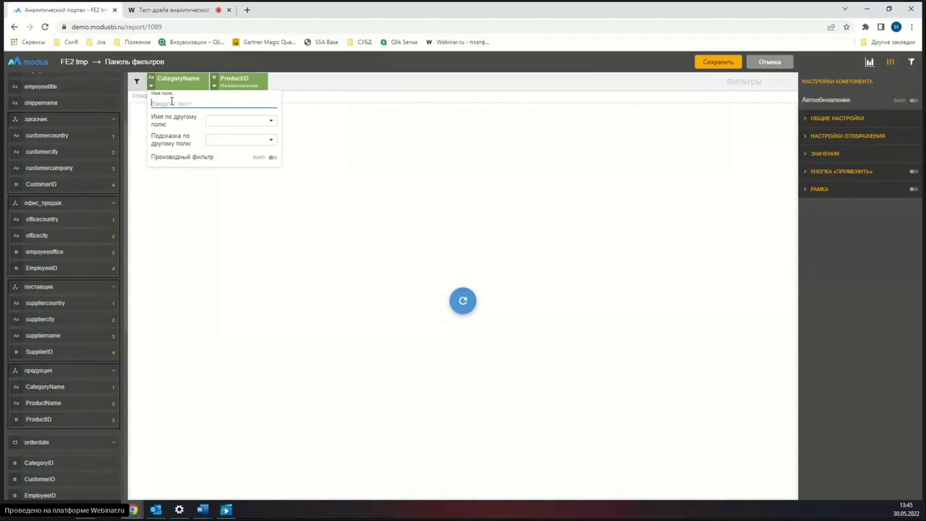
pyautogui.write('Категория')
pyautogui.click(315, 217)
pyautogui.click(710, 61)
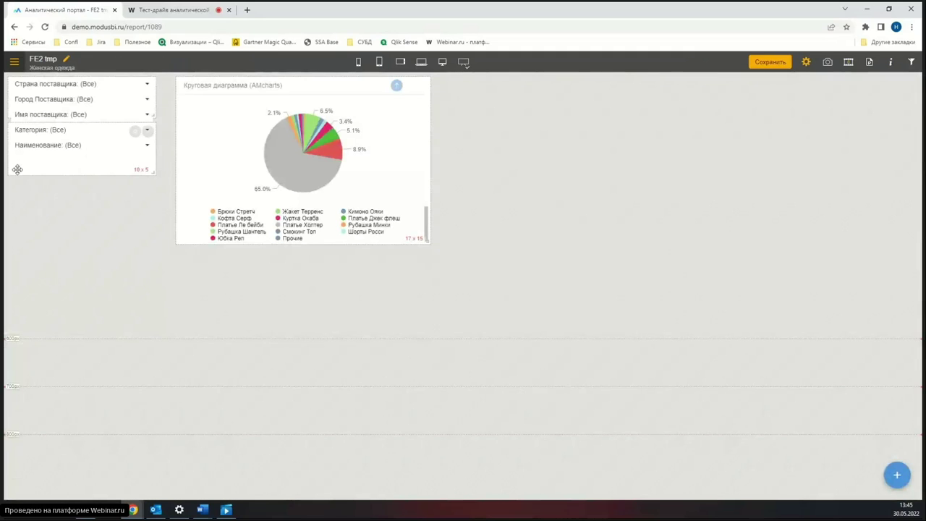
# Step: Save the report and switch on the general filters CategoryName, ProductID, suppliercity, suppliercountry and suppliername
pyautogui.click(771, 63)
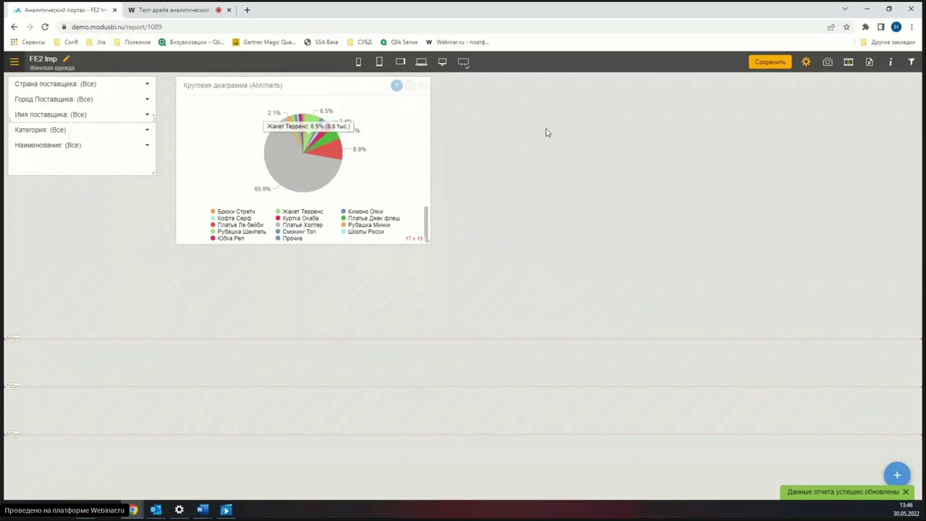
pyautogui.click(911, 62)
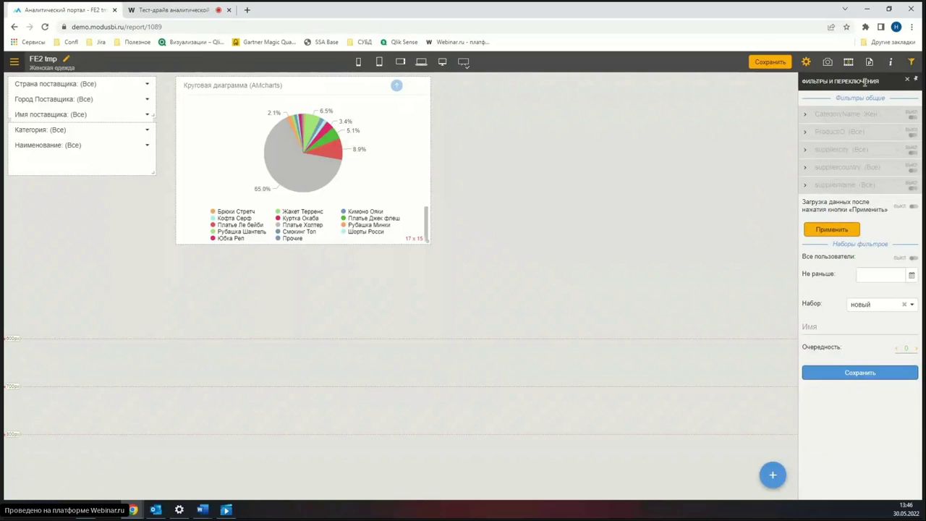
pyautogui.click(913, 118)
pyautogui.click(914, 136)
pyautogui.click(913, 153)
pyautogui.click(913, 170)
pyautogui.click(836, 230)
# Step: Turn off reset (Сброс) for the CategoryName filter and make it depend on ProductID
pyautogui.click(807, 117)
pyautogui.scroll(-1, 825, 131)
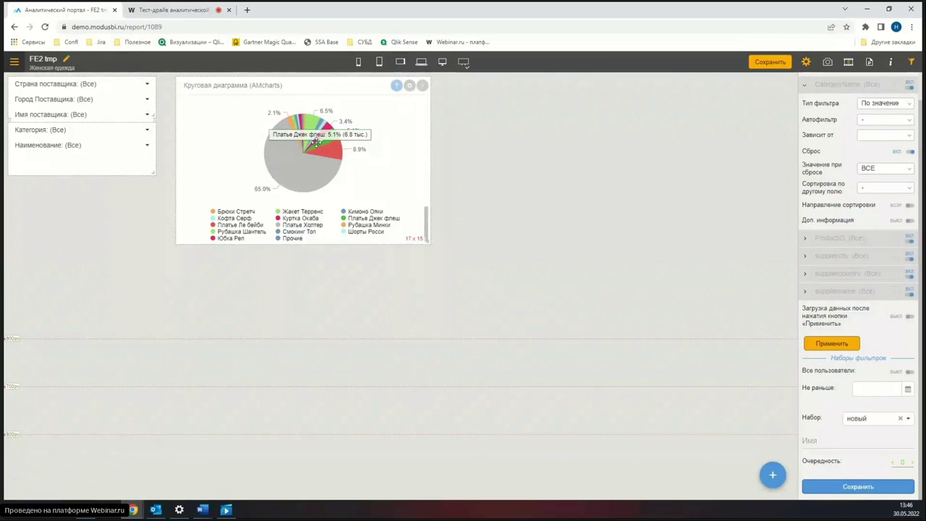
pyautogui.click(910, 152)
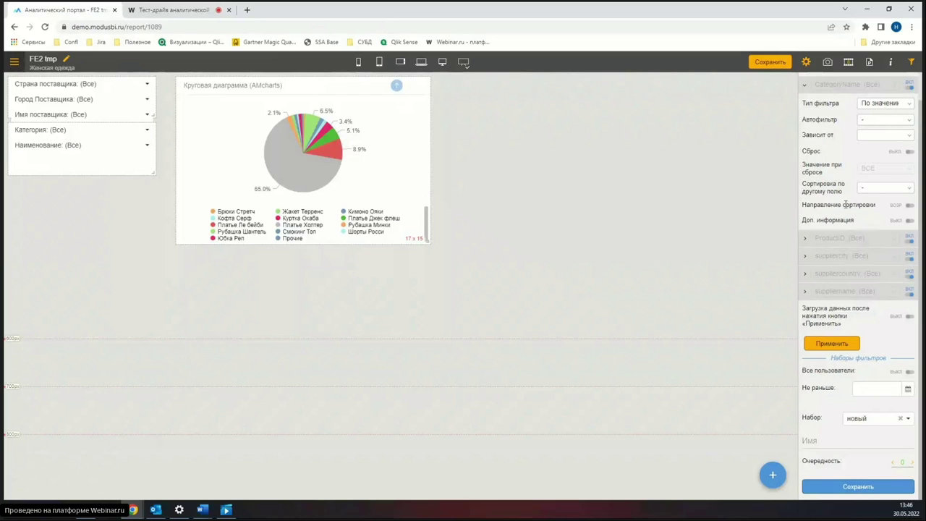
pyautogui.click(878, 135)
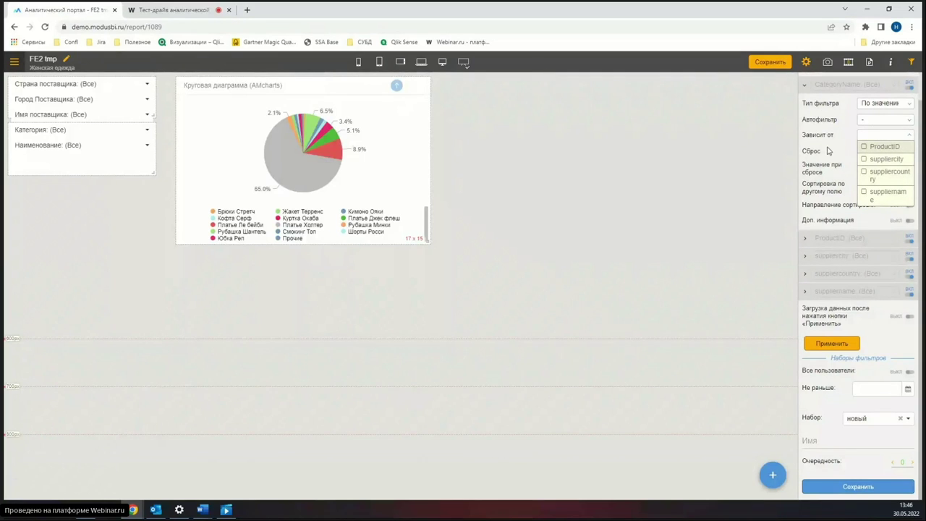
pyautogui.click(867, 149)
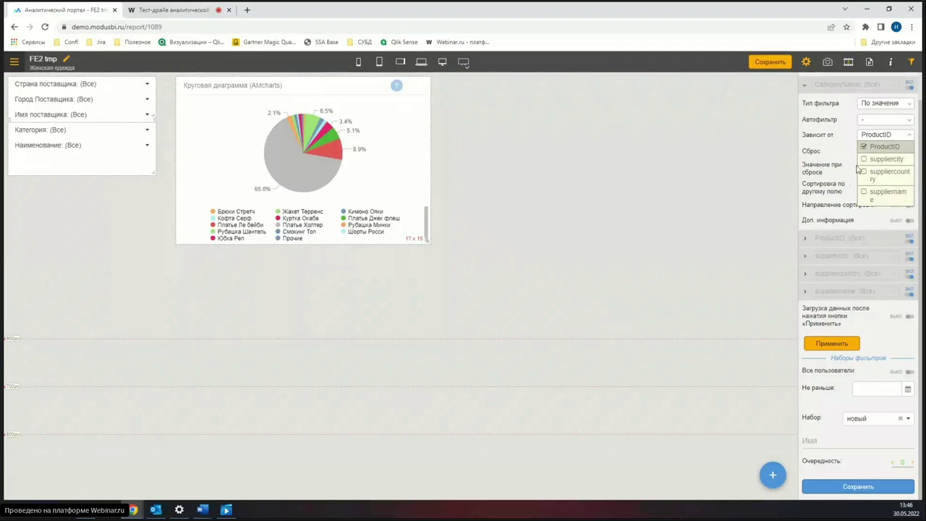
pyautogui.click(836, 153)
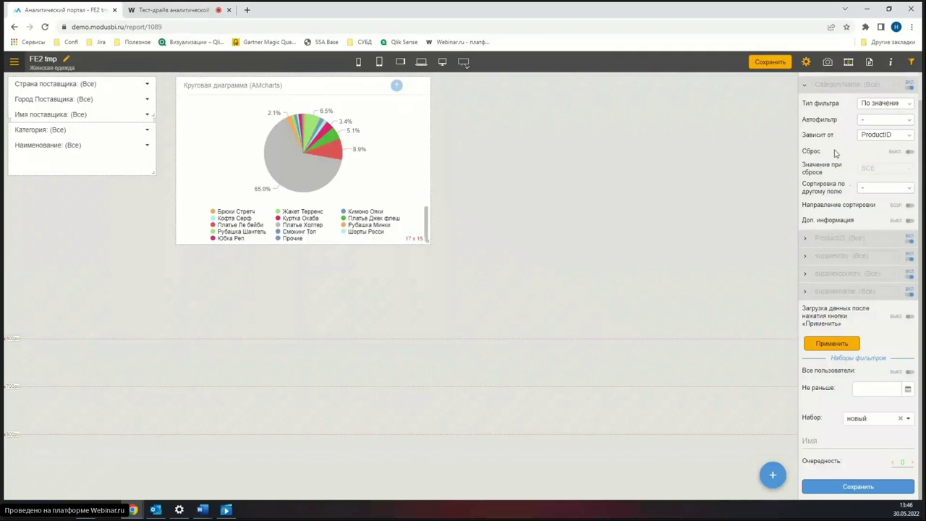
# Step: Make the ProductID general filter depend on CategoryName
pyautogui.click(805, 240)
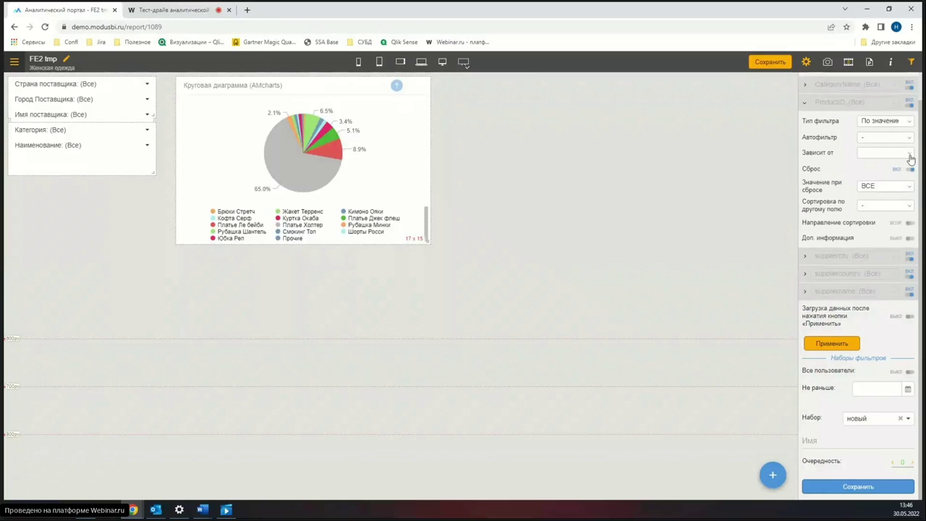
pyautogui.click(892, 153)
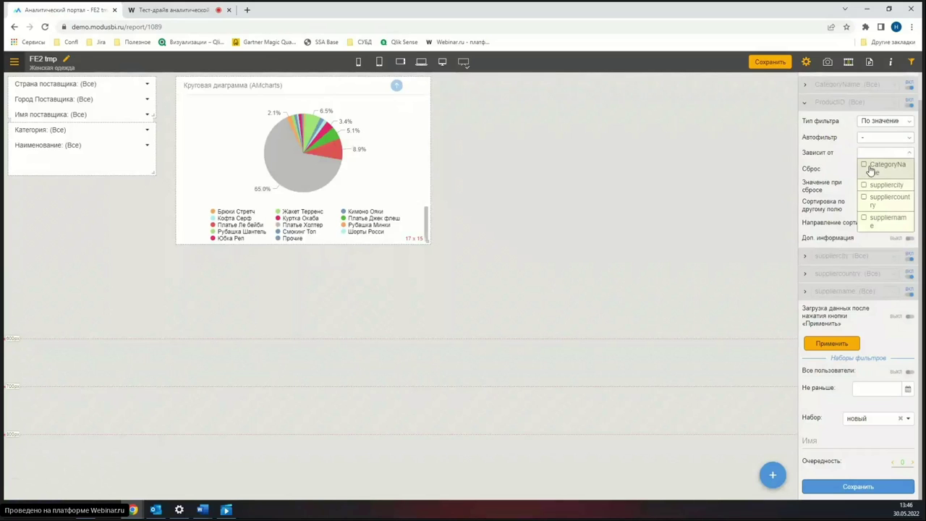
pyautogui.click(870, 169)
pyautogui.click(831, 343)
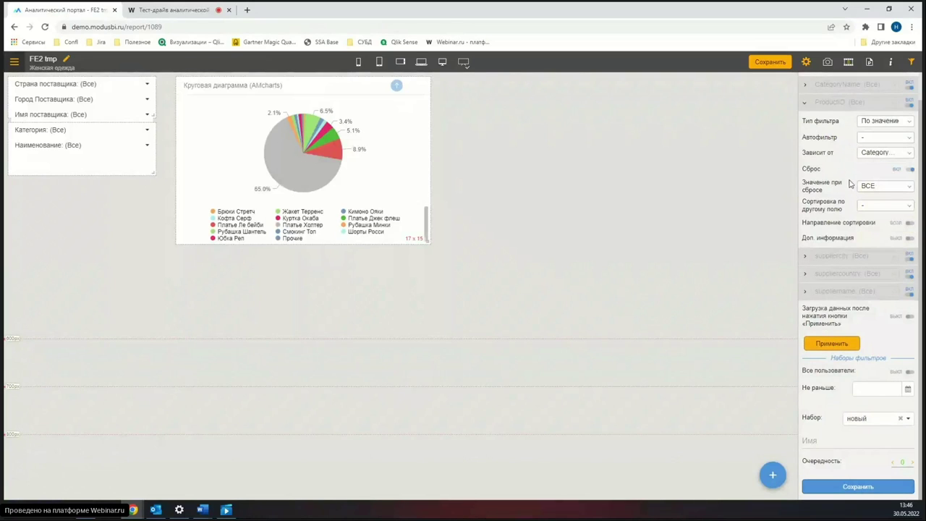
# Step: Make the suppliercity general filter depend on both suppliername and suppliercountry
pyautogui.click(806, 259)
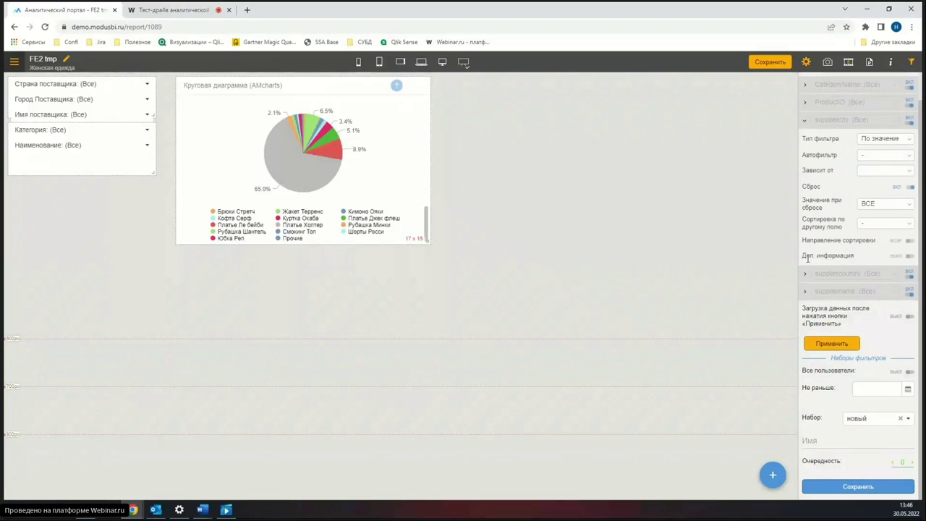
pyautogui.click(902, 172)
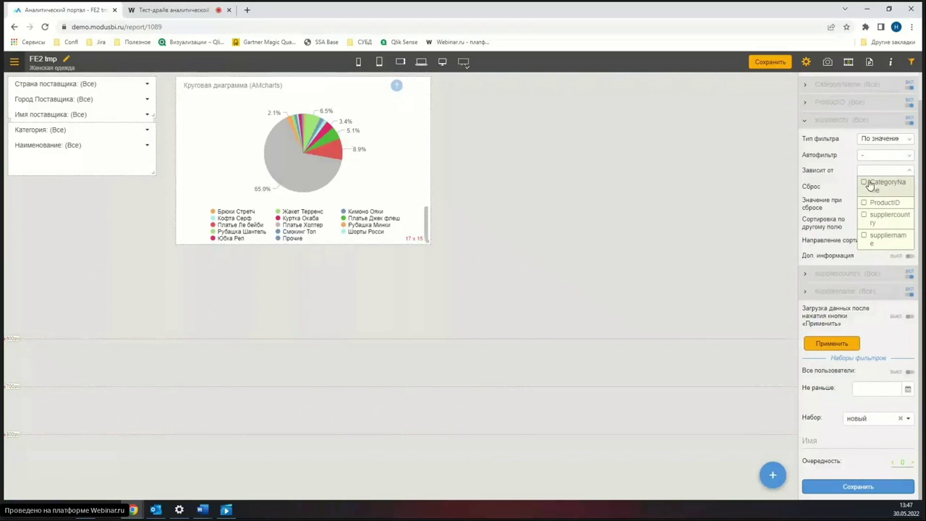
pyautogui.click(867, 237)
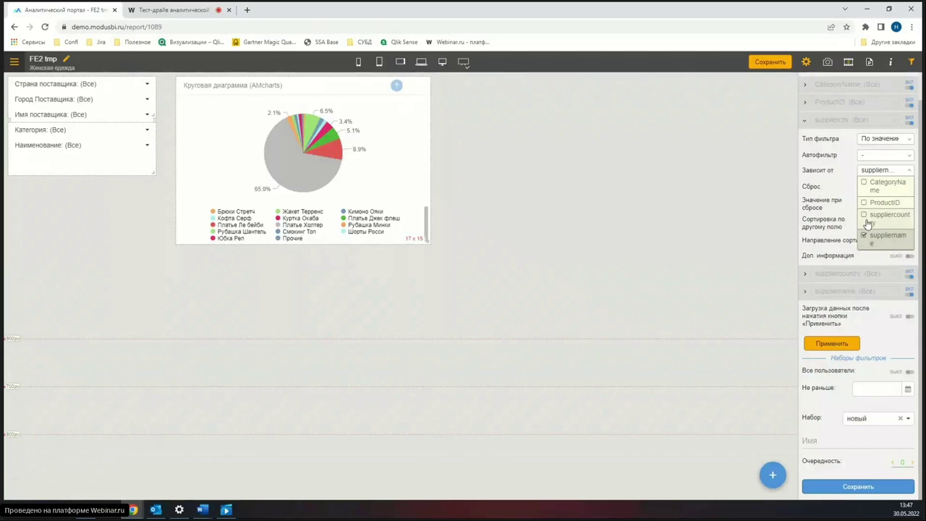
pyautogui.click(864, 221)
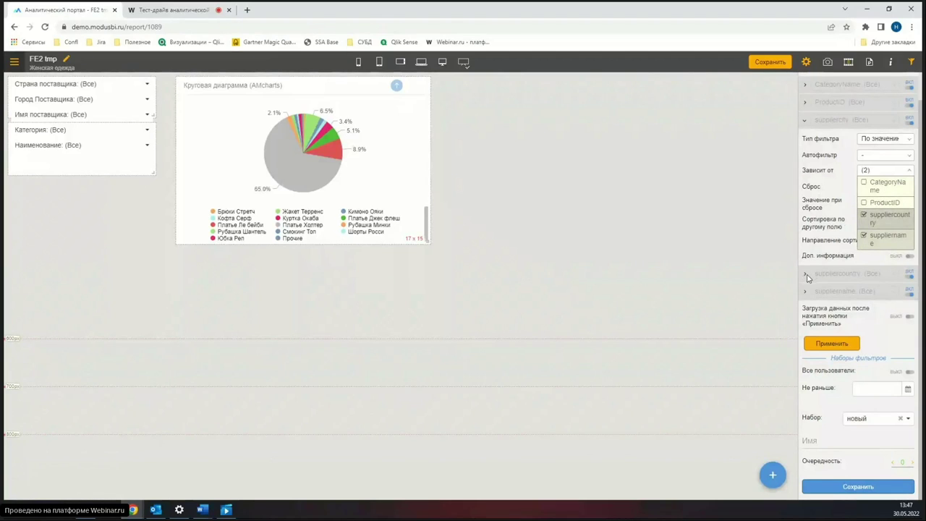
# Step: Make the suppliercountry filter depend on two other filters, including suppliercity, and turn off its reset option
pyautogui.click(809, 278)
pyautogui.click(883, 187)
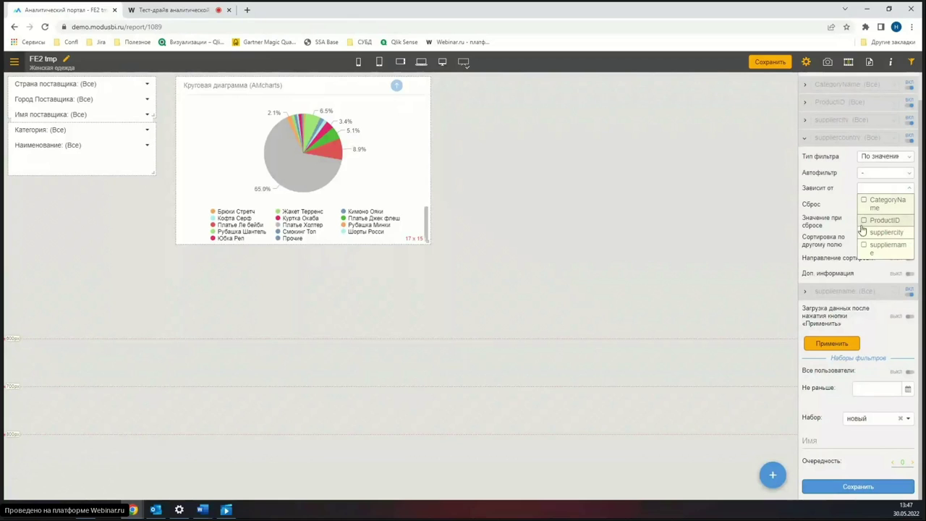
pyautogui.click(865, 220)
pyautogui.click(864, 233)
pyautogui.click(806, 221)
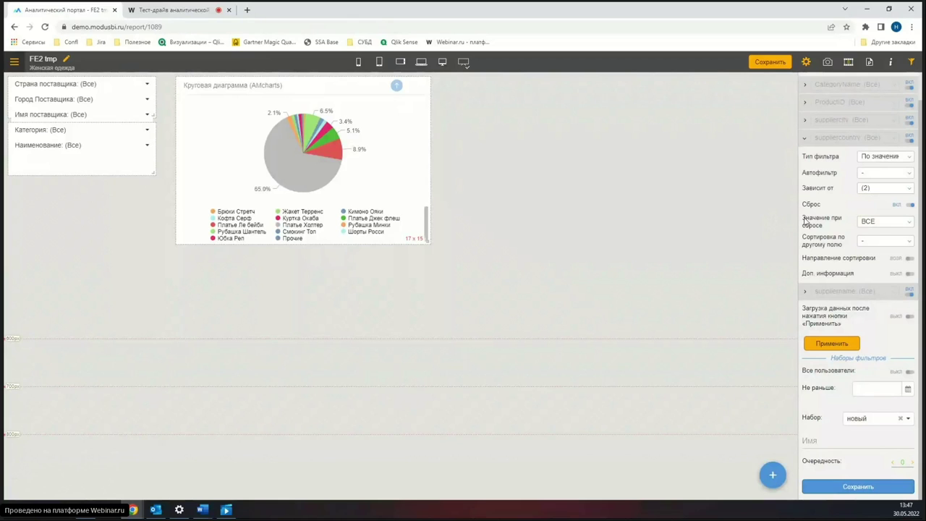
pyautogui.click(910, 205)
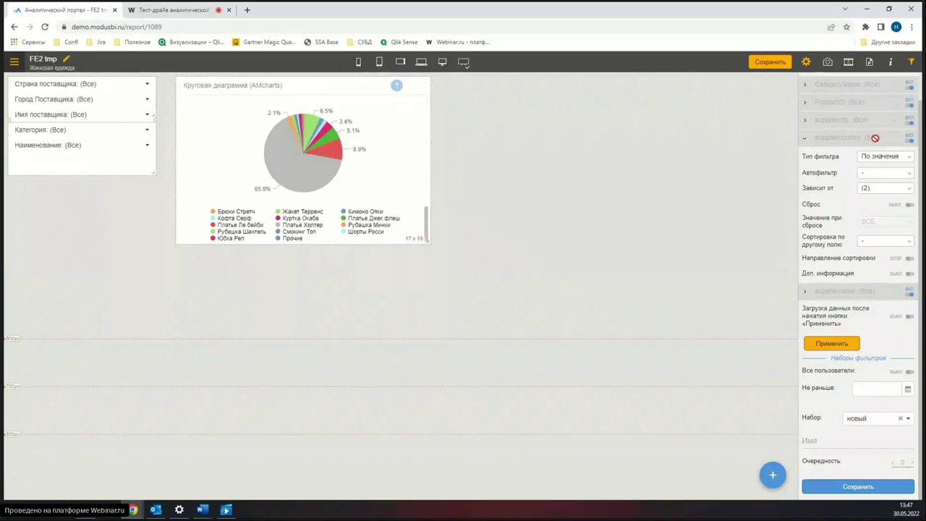
pyautogui.click(807, 139)
# Step: Turn off the reset (Сброс) option of the suppliername, suppliercity and ProductID filters
pyautogui.click(807, 183)
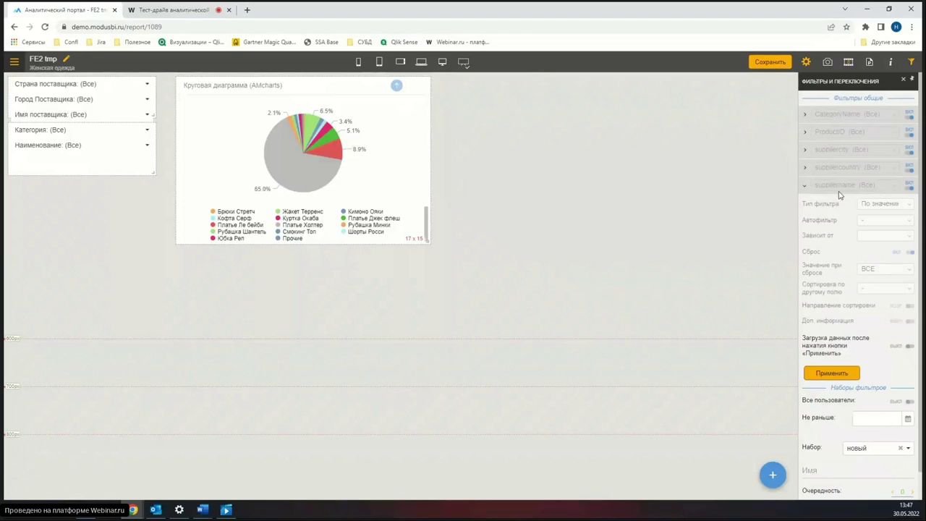
pyautogui.click(909, 254)
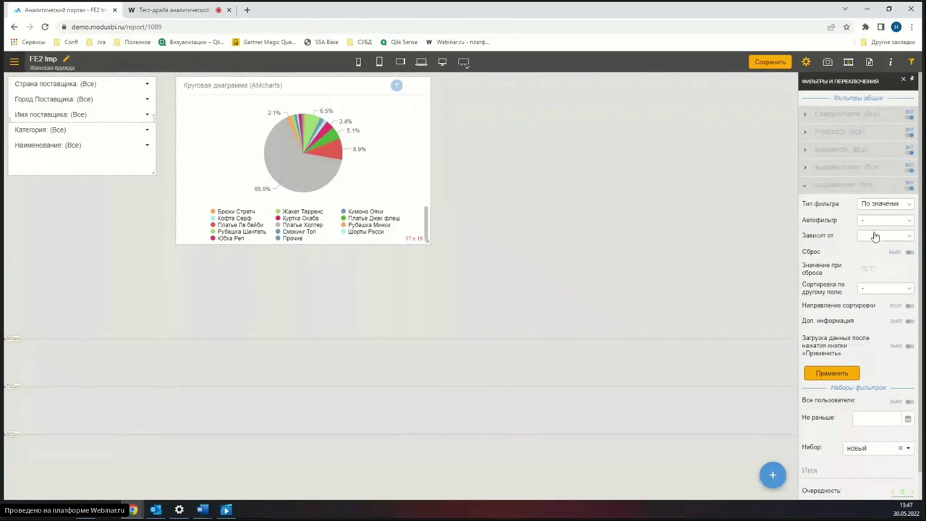
pyautogui.click(806, 168)
pyautogui.click(807, 152)
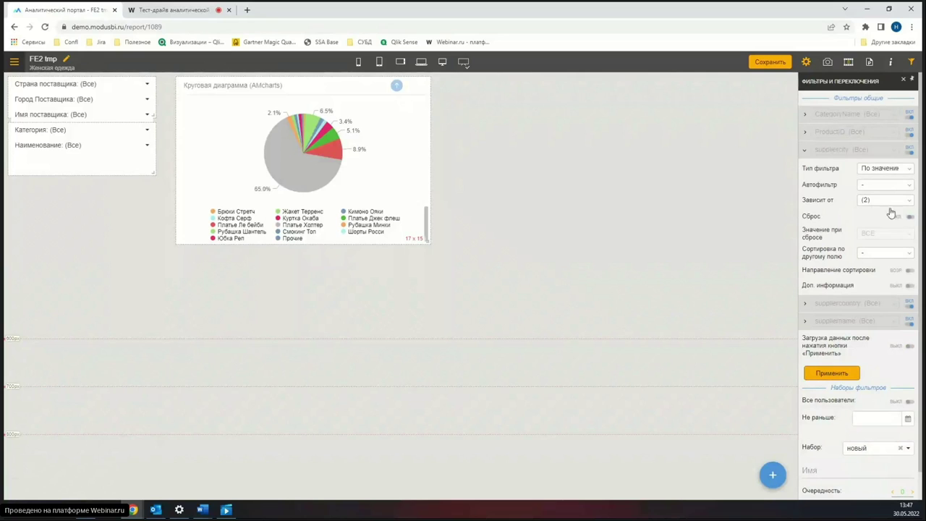
pyautogui.click(807, 135)
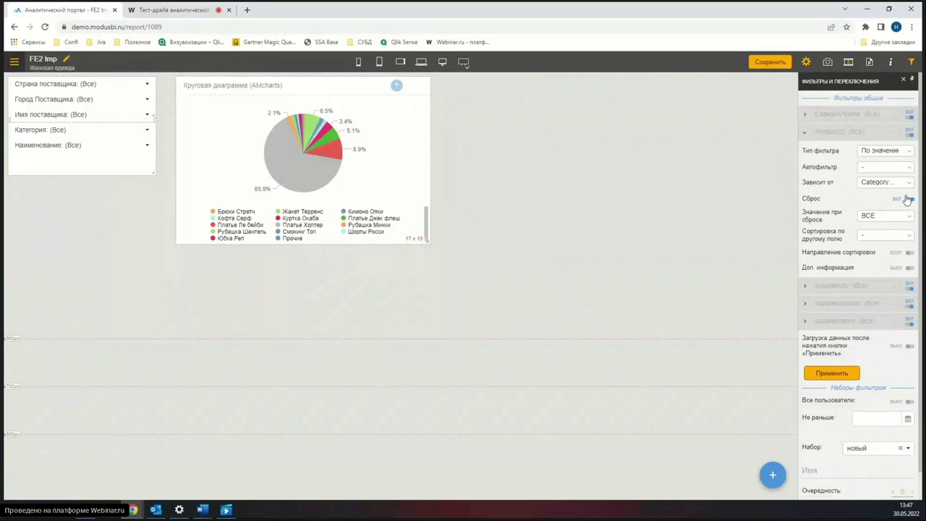
pyautogui.click(806, 136)
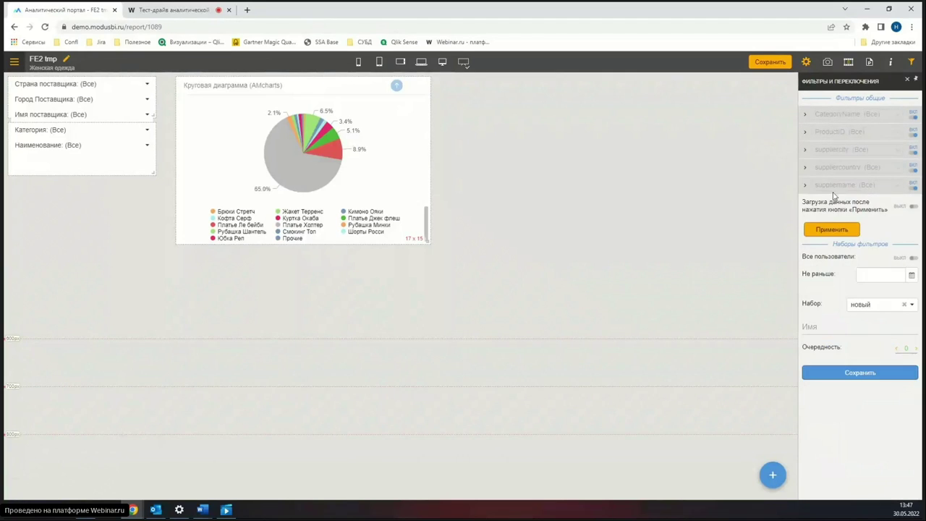
# Step: Check the dependency settings of the suppliercity and suppliercountry filters
pyautogui.click(806, 151)
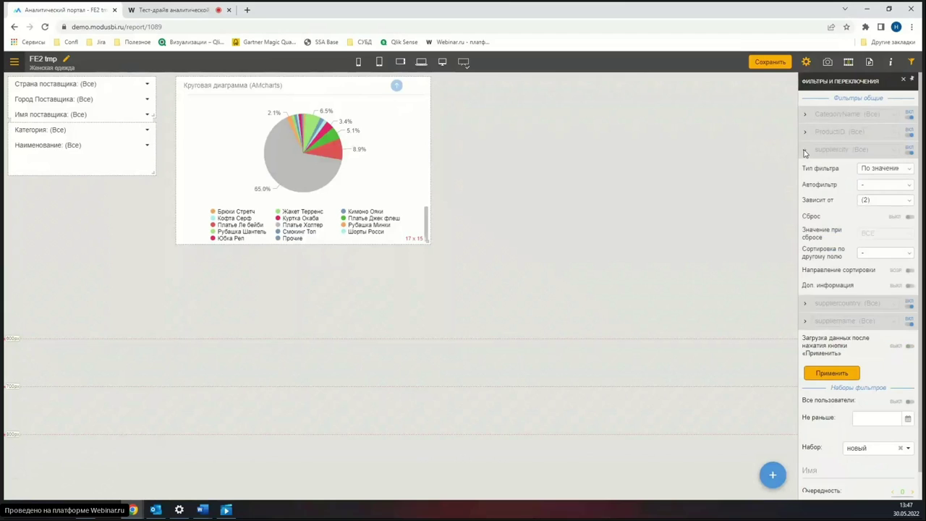
pyautogui.click(896, 203)
pyautogui.click(807, 151)
pyautogui.click(806, 168)
pyautogui.click(901, 217)
pyautogui.click(806, 168)
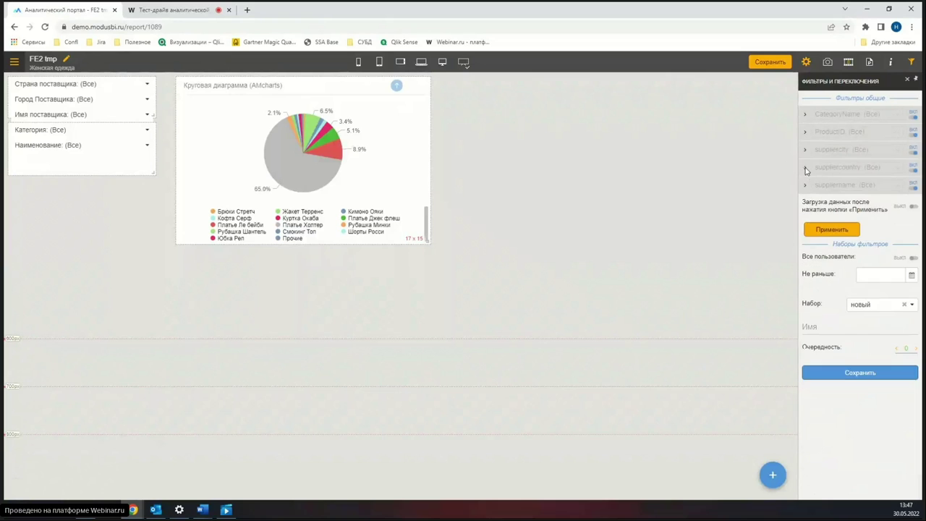
# Step: Make the suppliername filter depend on suppliercity and suppliercountry, and save the report
pyautogui.click(805, 185)
pyautogui.click(906, 236)
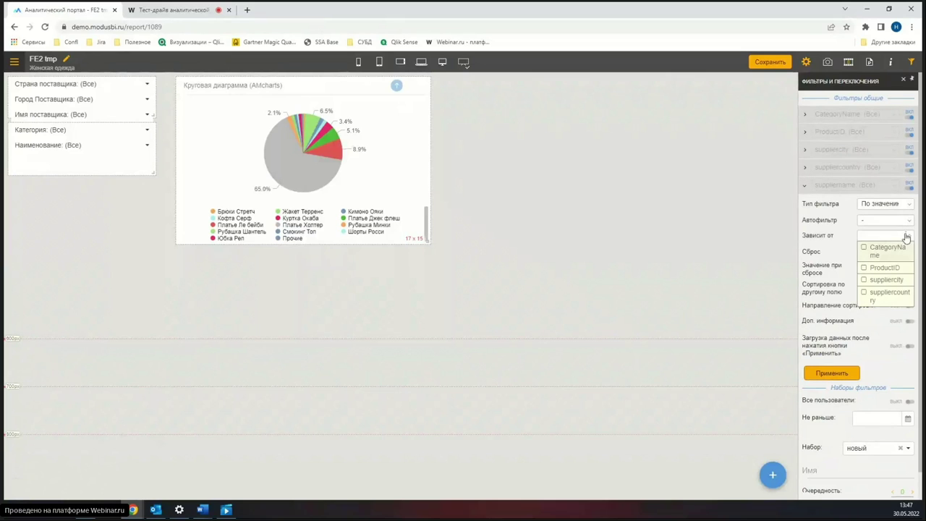
pyautogui.click(896, 281)
pyautogui.click(889, 293)
pyautogui.click(739, 89)
pyautogui.click(770, 61)
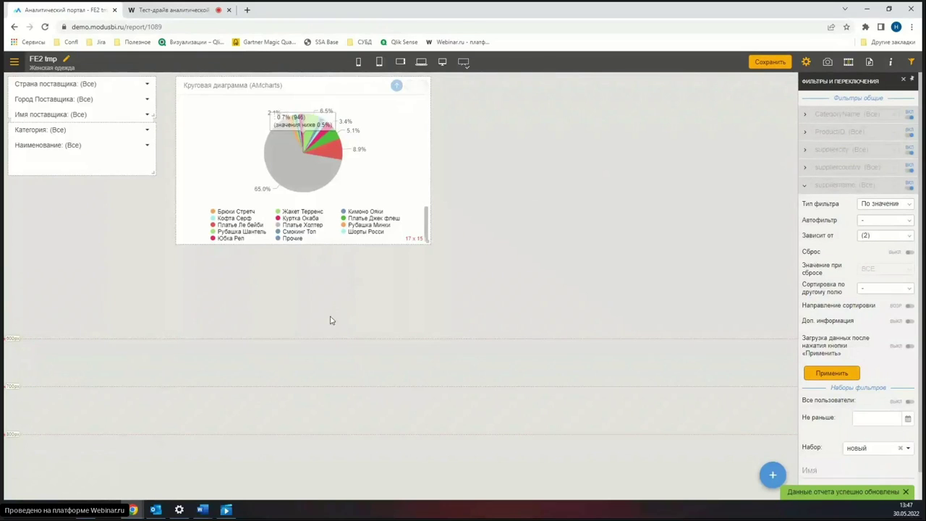
# Step: Return the pie chart to the top category level, move it left beside the filter panels, and leave editing mode
pyautogui.click(397, 86)
pyautogui.click(397, 87)
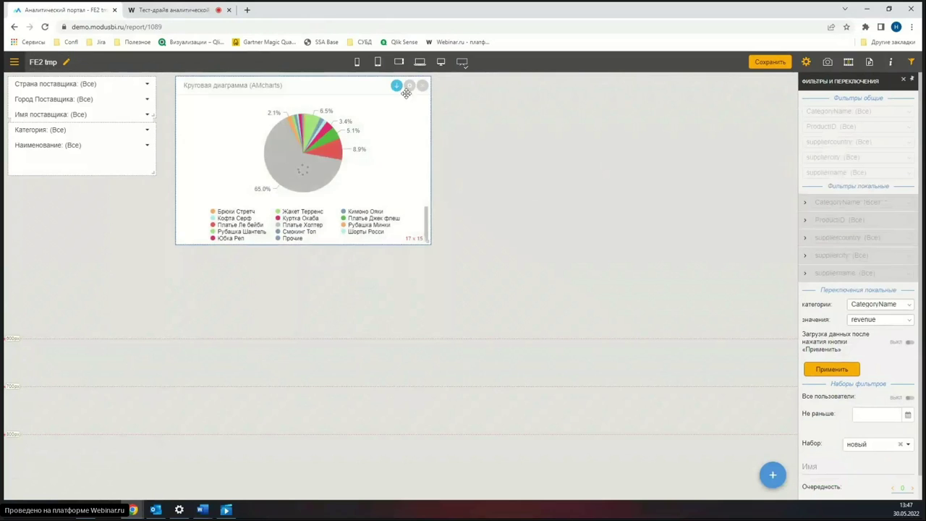
pyautogui.moveTo(292, 89); pyautogui.dragTo(272, 90)
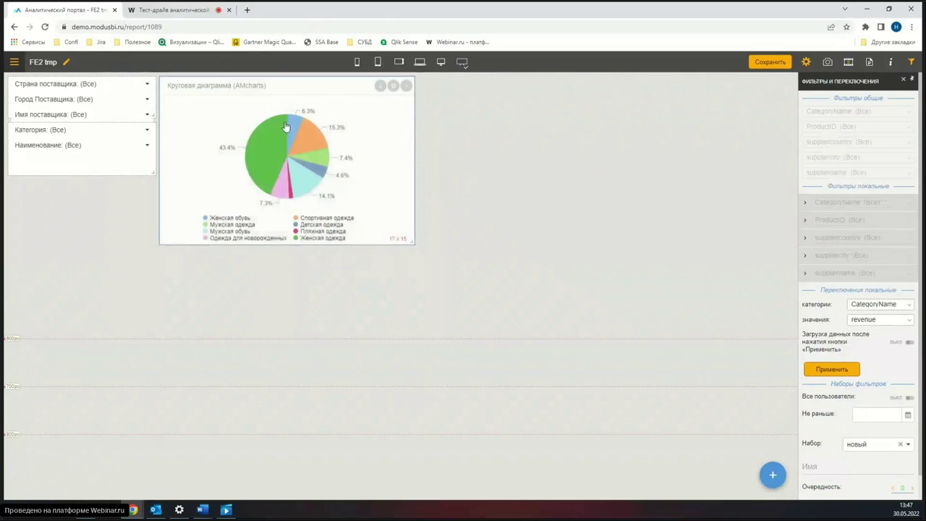
pyautogui.click(806, 62)
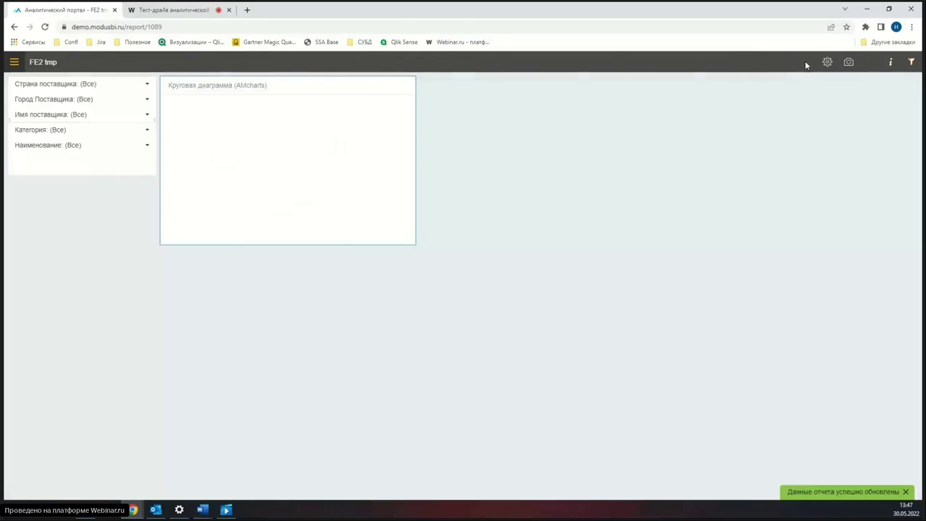
# Step: Filter the report by the supplier country Бразилия and clear that selection again
pyautogui.click(143, 85)
pyautogui.click(57, 130)
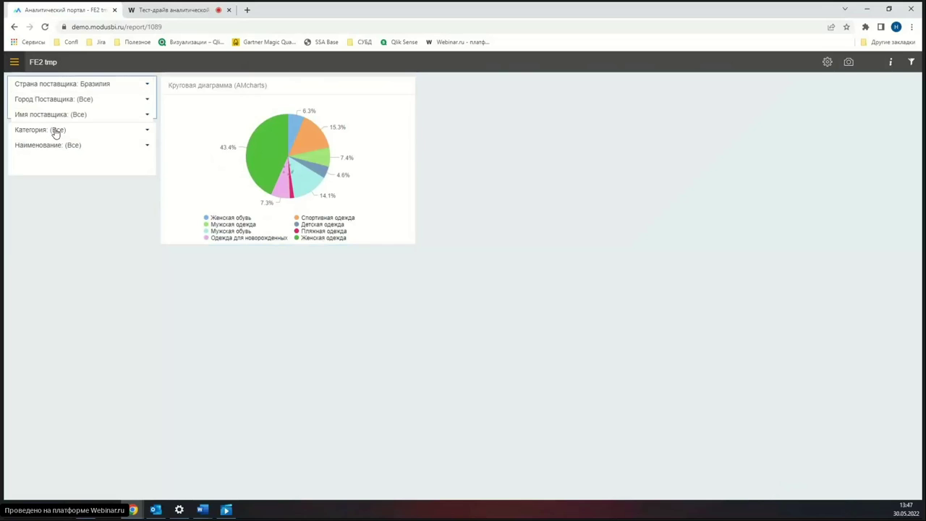
pyautogui.click(145, 87)
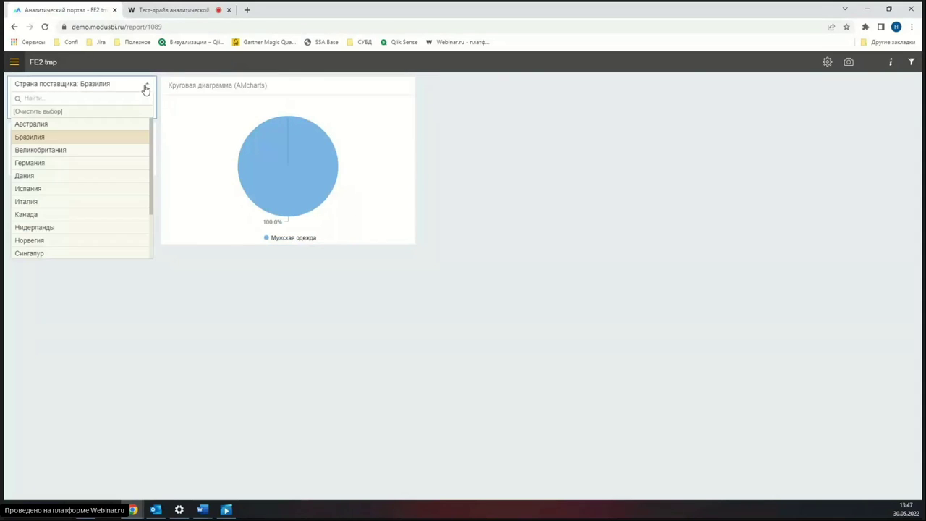
pyautogui.click(87, 109)
# Step: Filter the report by the supplier name Апартекс and open the list of product names
pyautogui.click(148, 115)
pyautogui.click(62, 160)
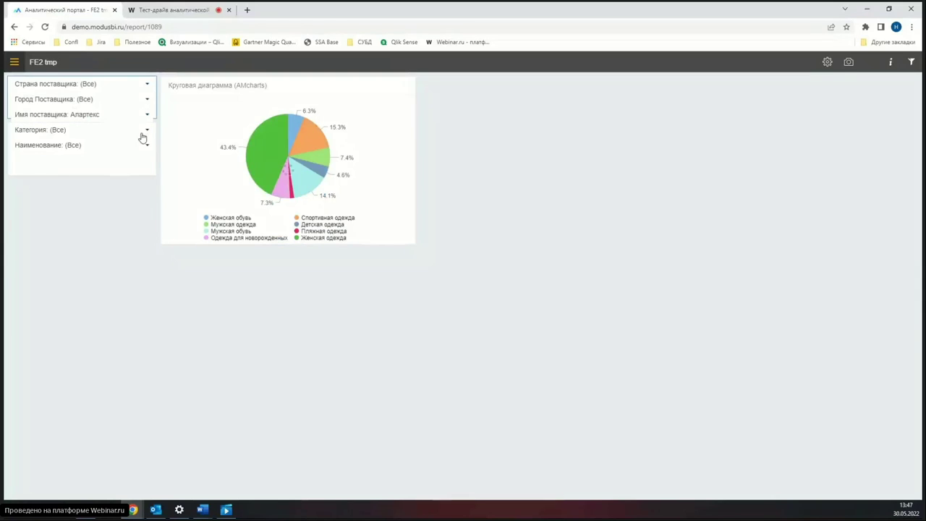
pyautogui.click(142, 146)
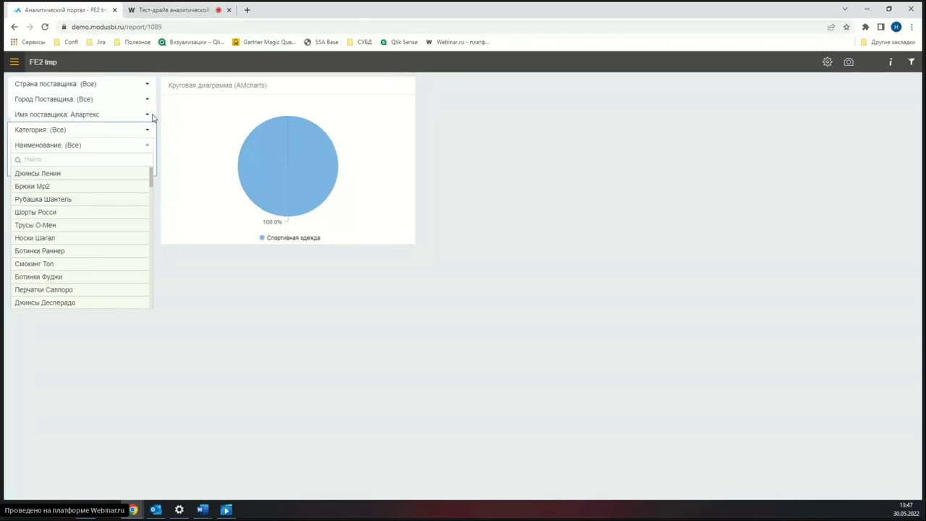
# Step: Filter the report by the supplier name Баркери and clear that selection again
pyautogui.click(147, 114)
pyautogui.click(102, 192)
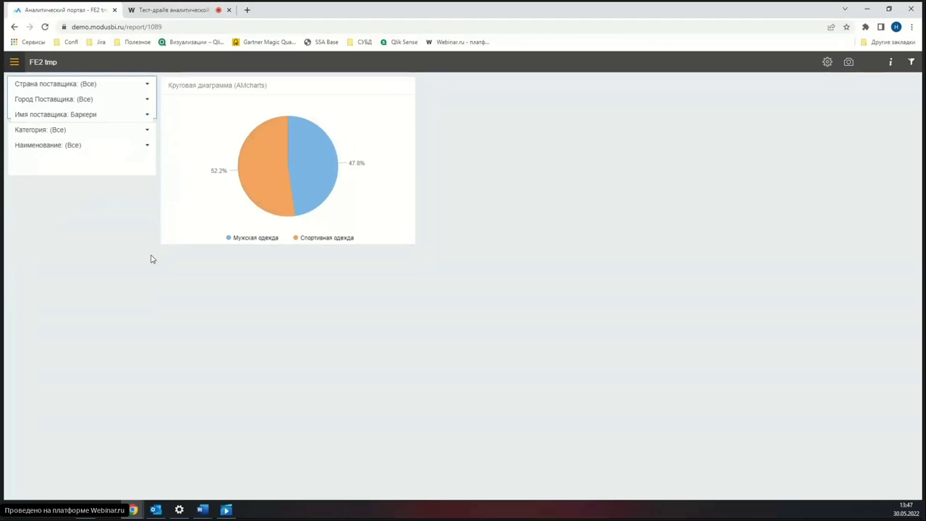
pyautogui.click(113, 309)
pyautogui.click(145, 117)
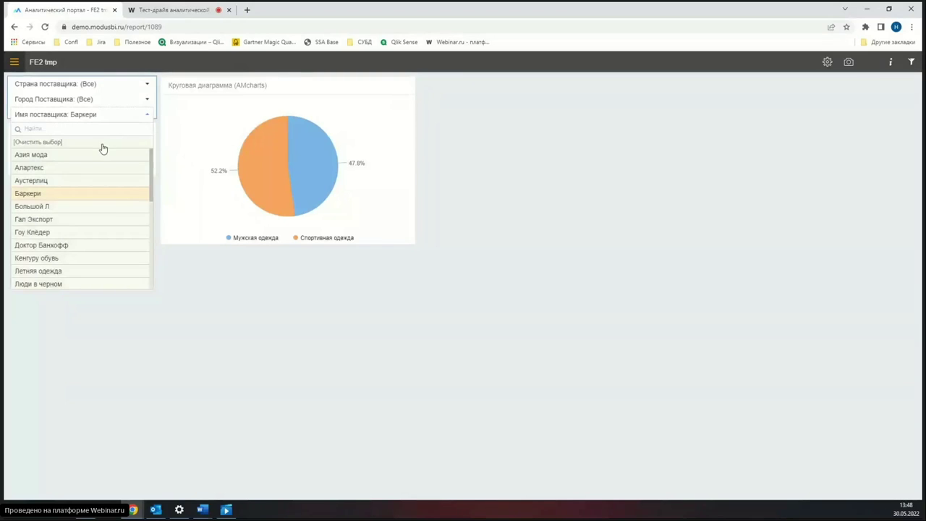
pyautogui.click(103, 144)
pyautogui.click(145, 99)
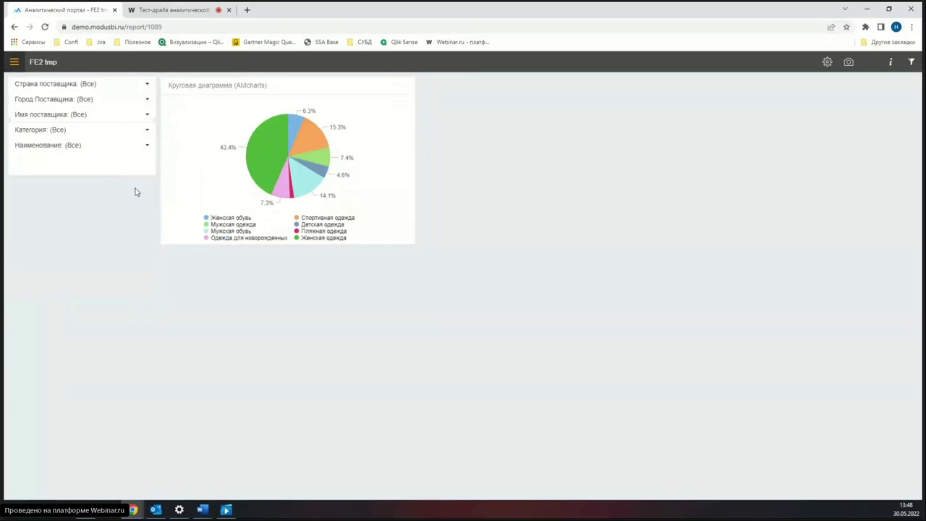
pyautogui.tripleClick(99, 188)
pyautogui.click(802, 188)
# Step: In editing mode, add an empty component below the filter panels, about as wide as them, and open its settings
pyautogui.click(828, 63)
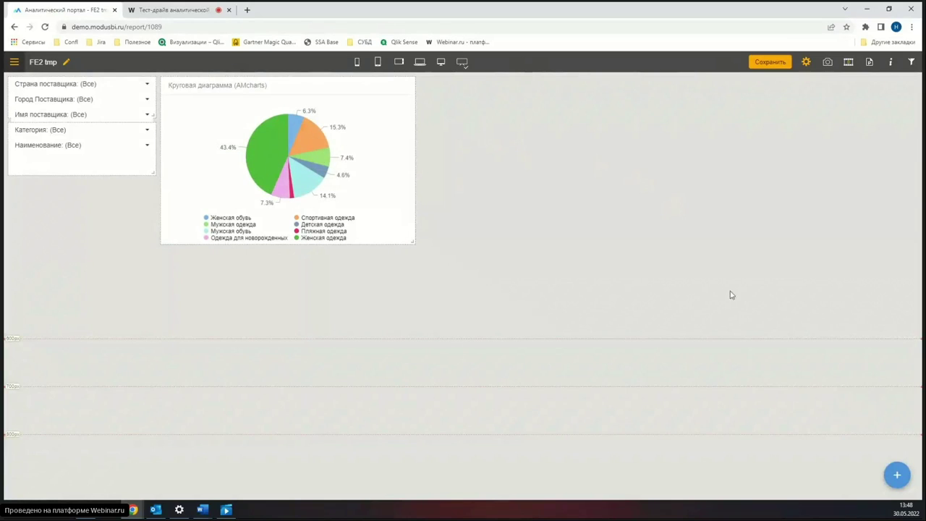
pyautogui.click(897, 475)
pyautogui.moveTo(308, 425); pyautogui.dragTo(149, 243)
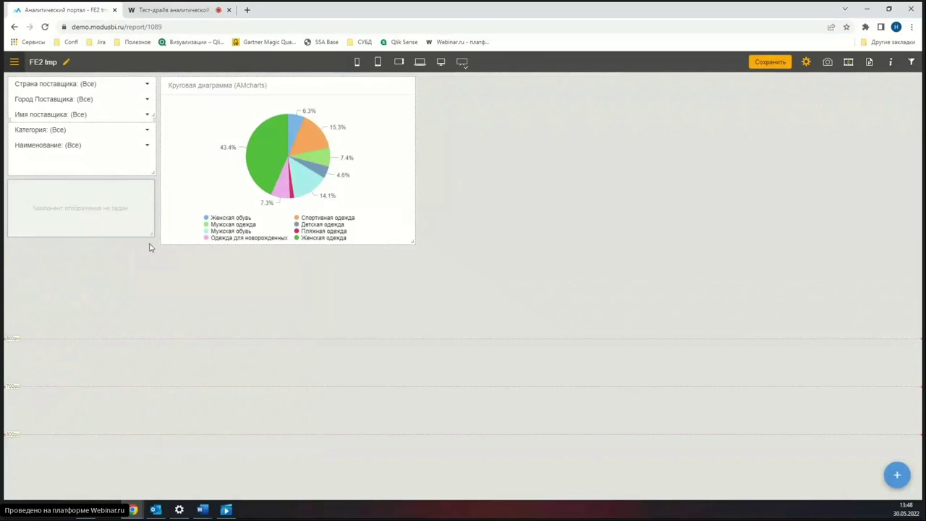
pyautogui.click(134, 192)
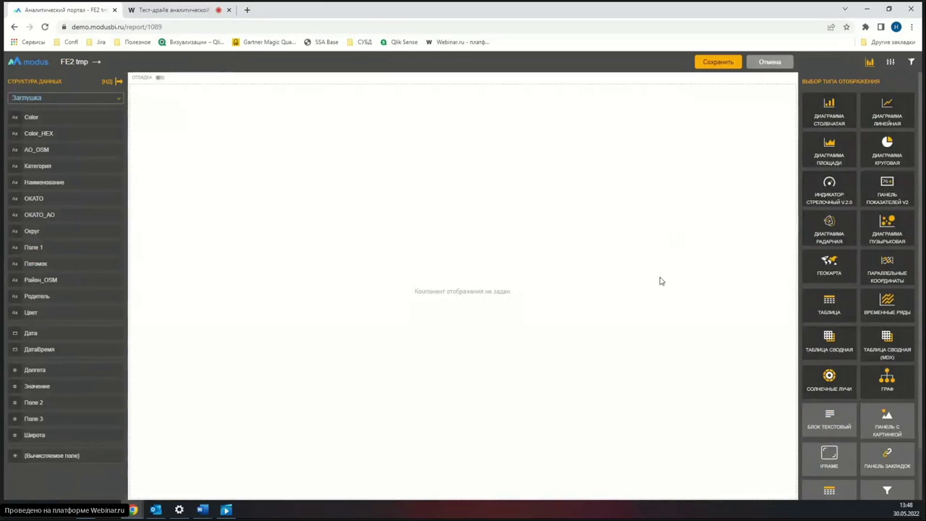
# Step: Make the new component an image (Изображение) and upload the picture file фильтр from the Roadshow 2022 folder
pyautogui.moveTo(545, 301); pyautogui.dragTo(391, 268)
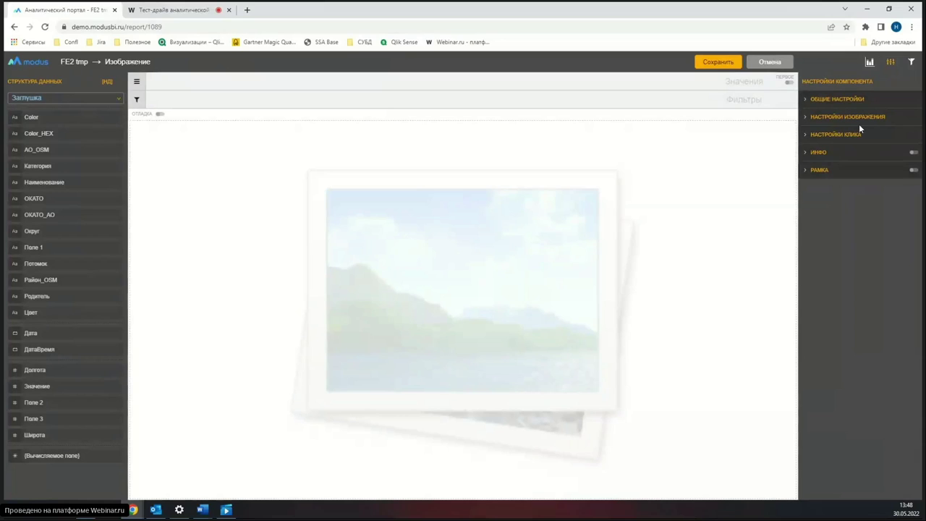
pyautogui.click(808, 118)
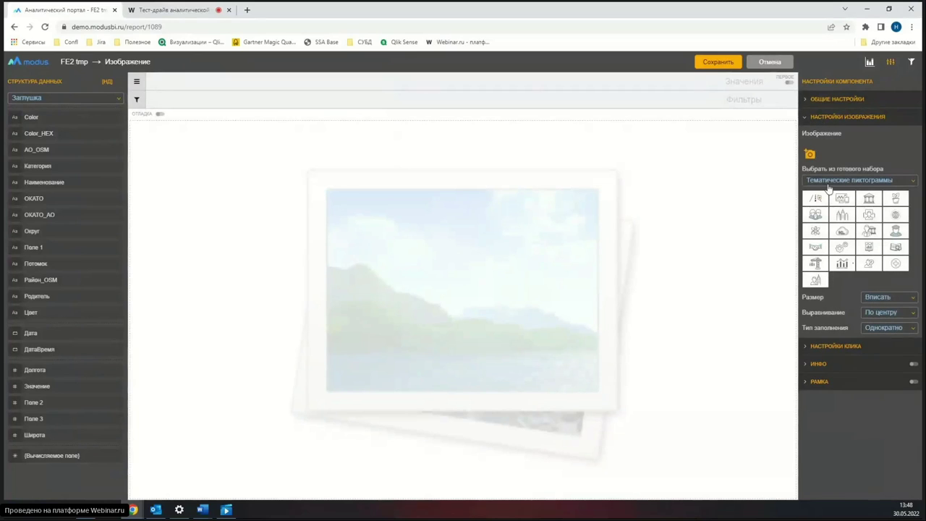
pyautogui.click(809, 154)
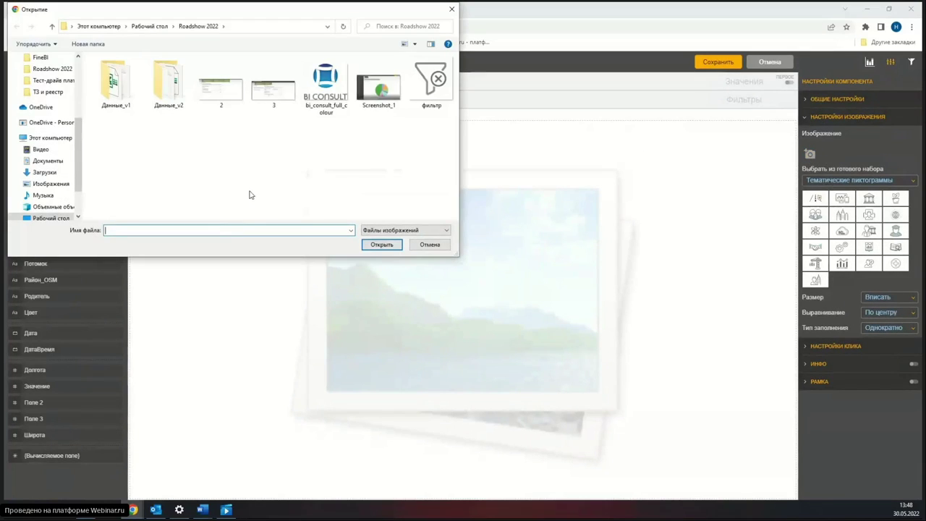
pyautogui.click(432, 83)
pyautogui.click(386, 243)
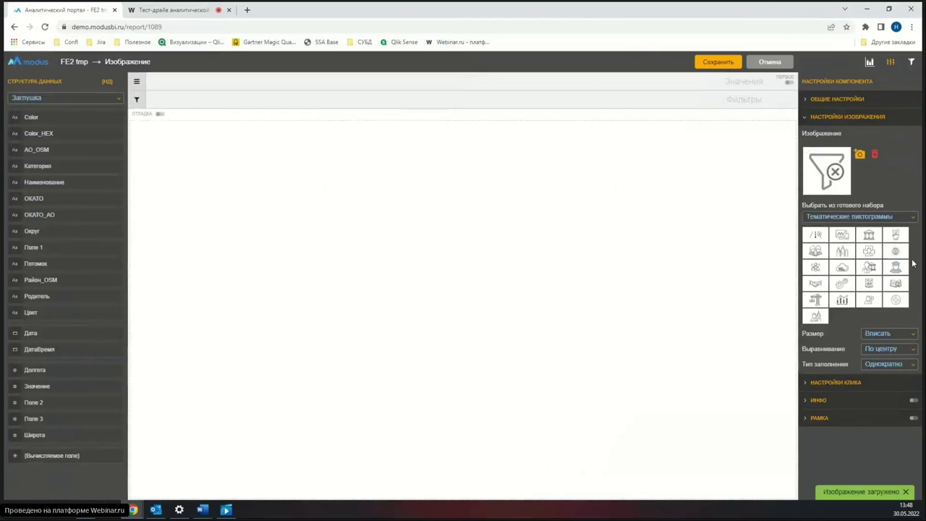
# Step: Look through the image component's link-opening options, general settings and info settings
pyautogui.click(808, 383)
pyautogui.click(905, 216)
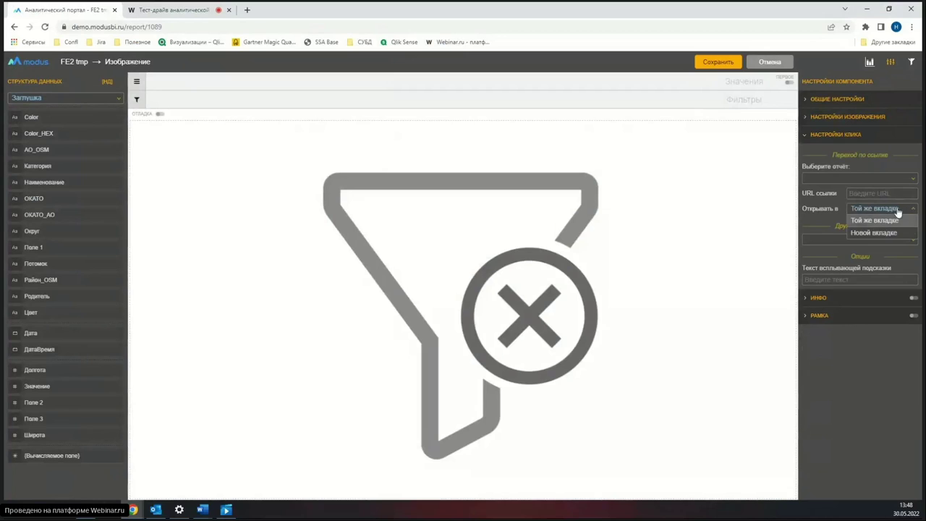
pyautogui.click(801, 208)
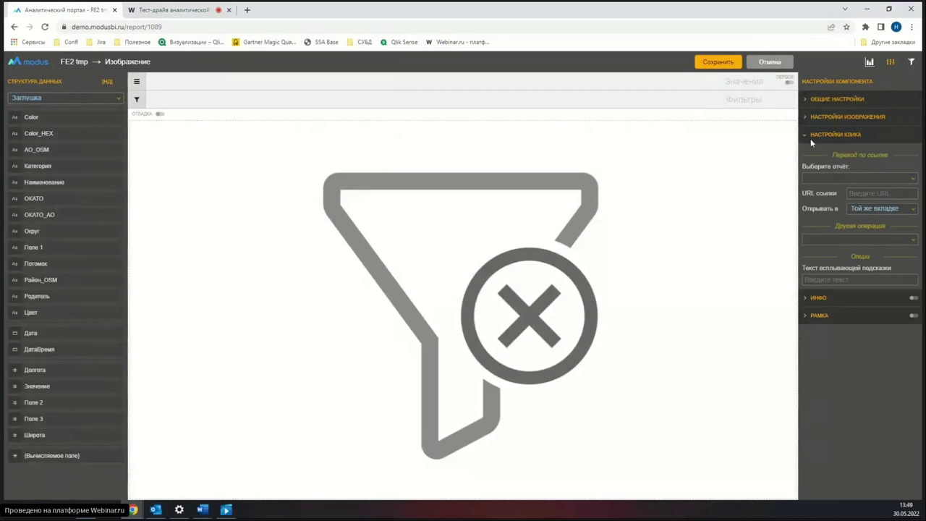
pyautogui.click(903, 210)
pyautogui.click(836, 206)
pyautogui.click(805, 115)
pyautogui.click(804, 99)
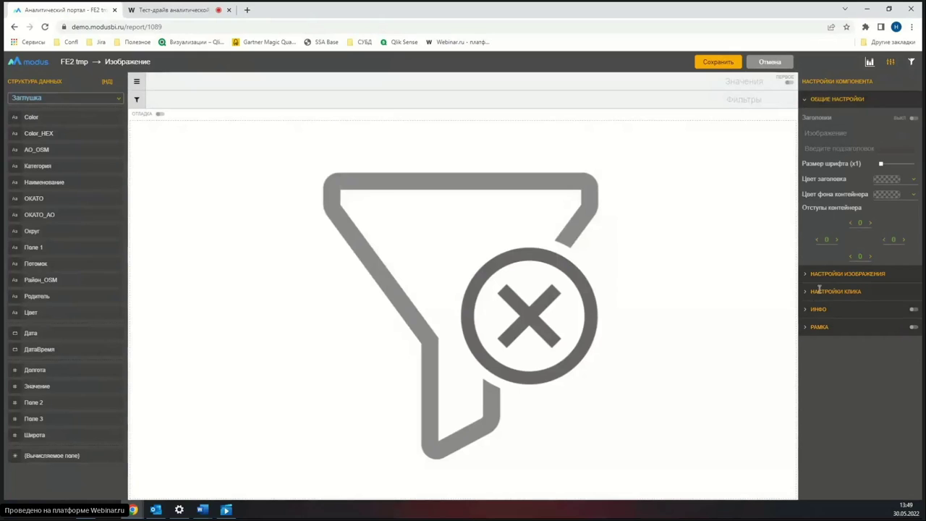
pyautogui.click(809, 311)
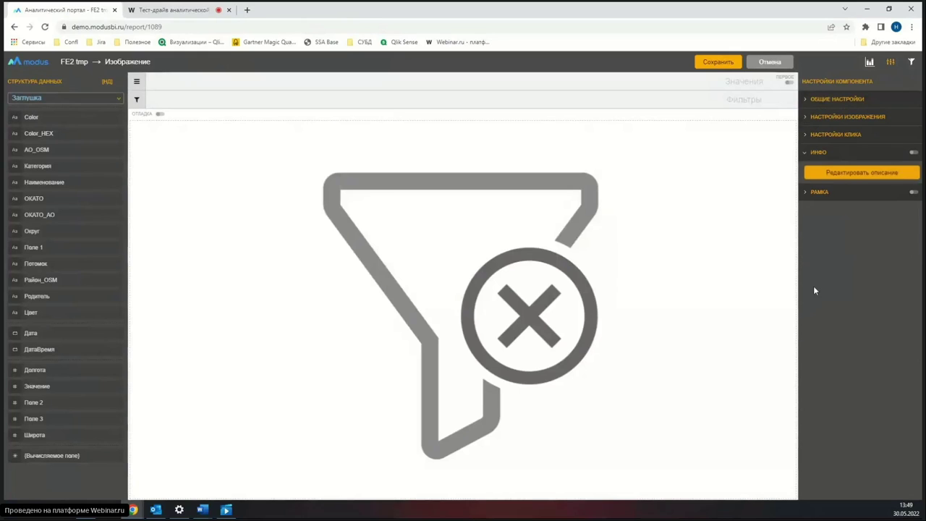
# Step: Set the image's other click operation to Обновить окно, and save the component and the report
pyautogui.click(806, 134)
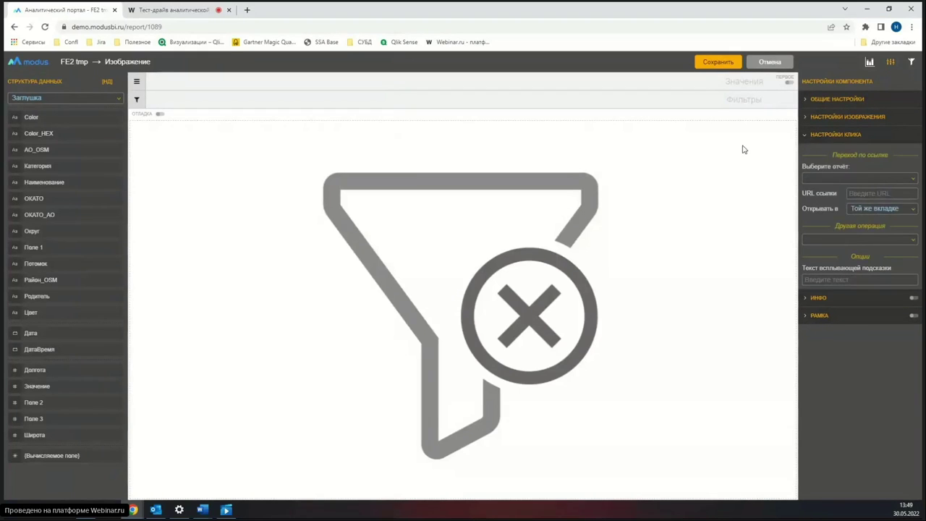
pyautogui.click(911, 179)
pyautogui.click(901, 176)
pyautogui.click(874, 240)
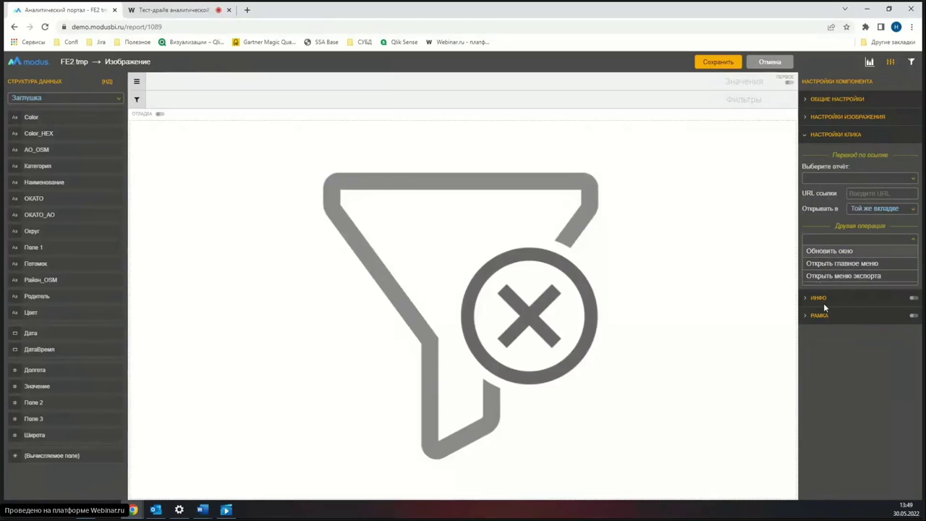
pyautogui.click(837, 251)
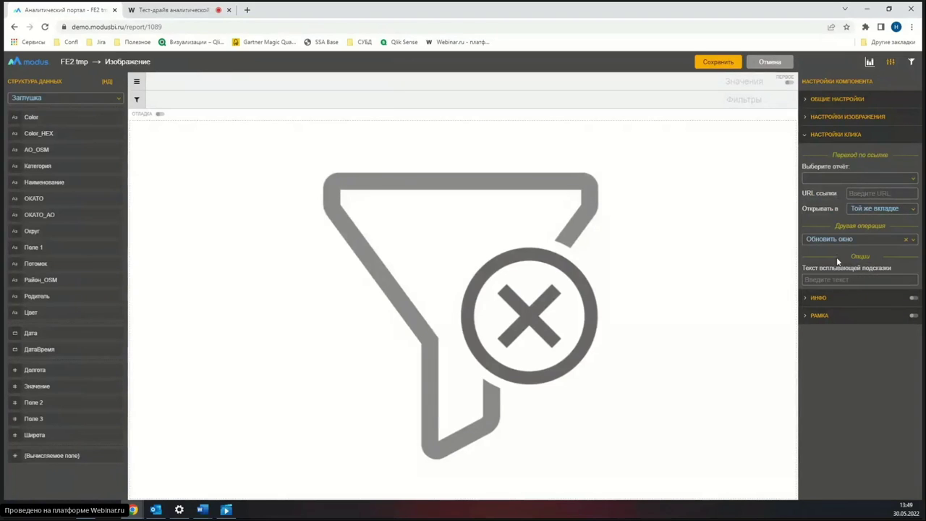
pyautogui.click(720, 63)
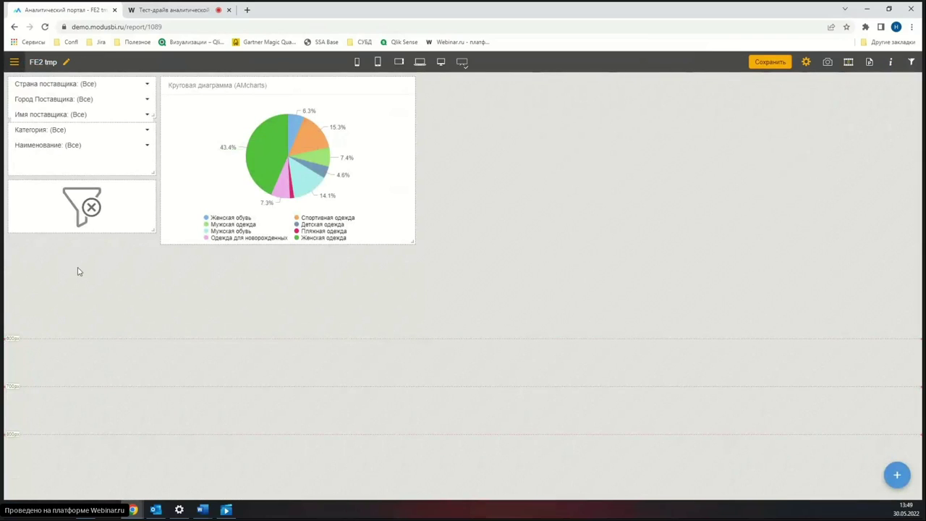
pyautogui.click(768, 62)
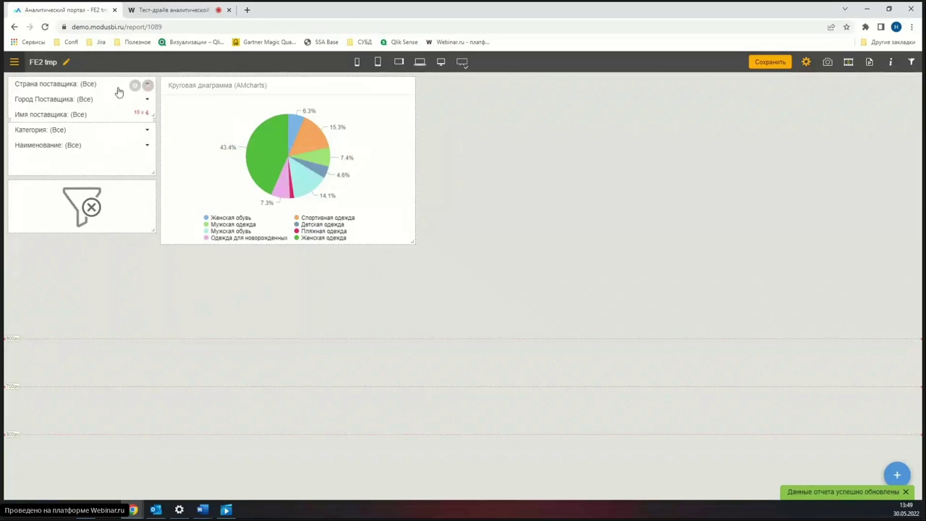
pyautogui.click(770, 62)
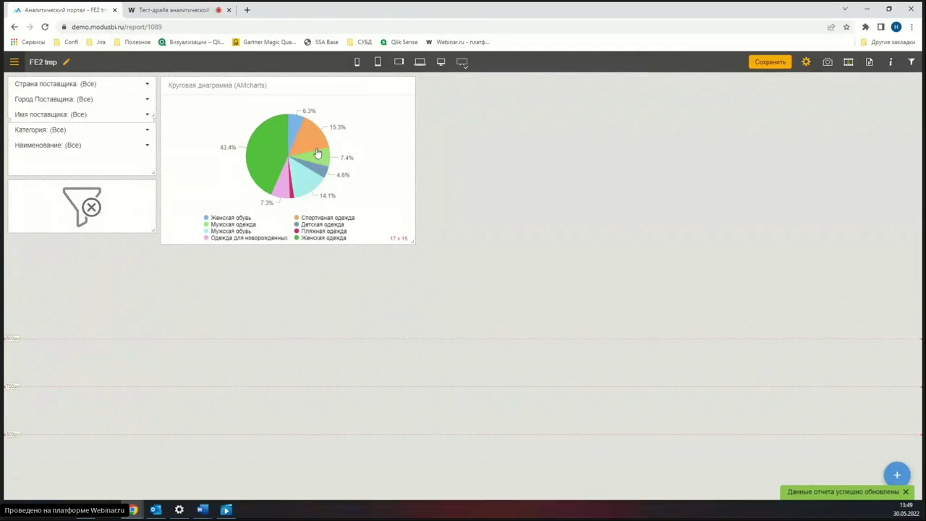
pyautogui.click(767, 62)
# Step: Filter the report by the category Мужская обувь and the supplier city Гамбург
pyautogui.click(62, 131)
pyautogui.click(48, 197)
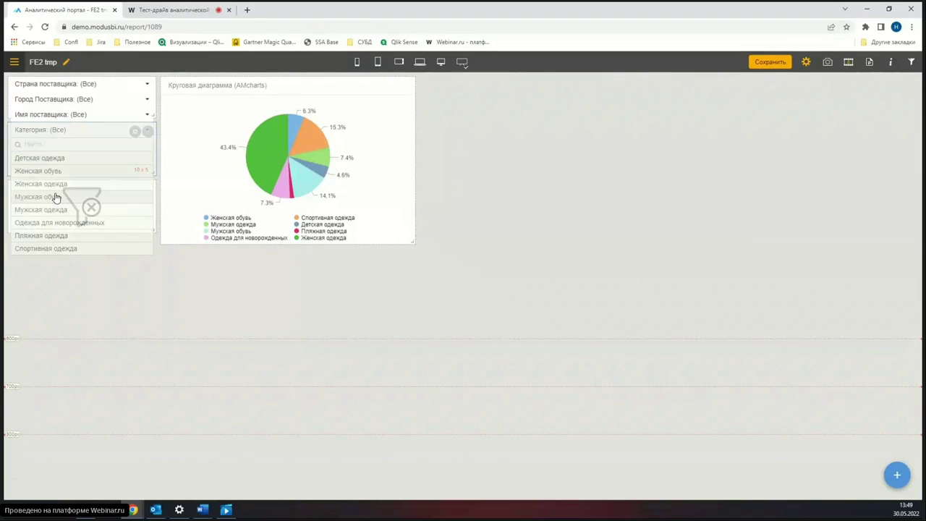
pyautogui.click(84, 101)
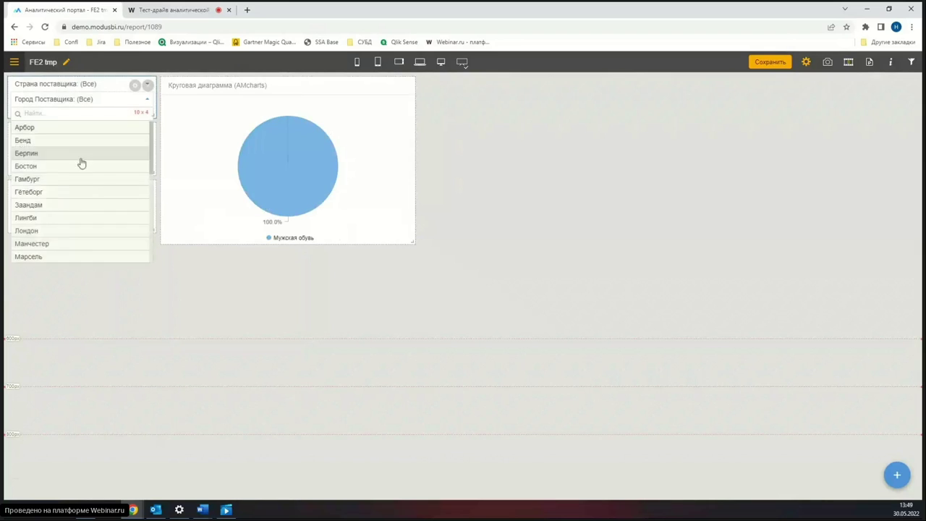
pyautogui.click(29, 181)
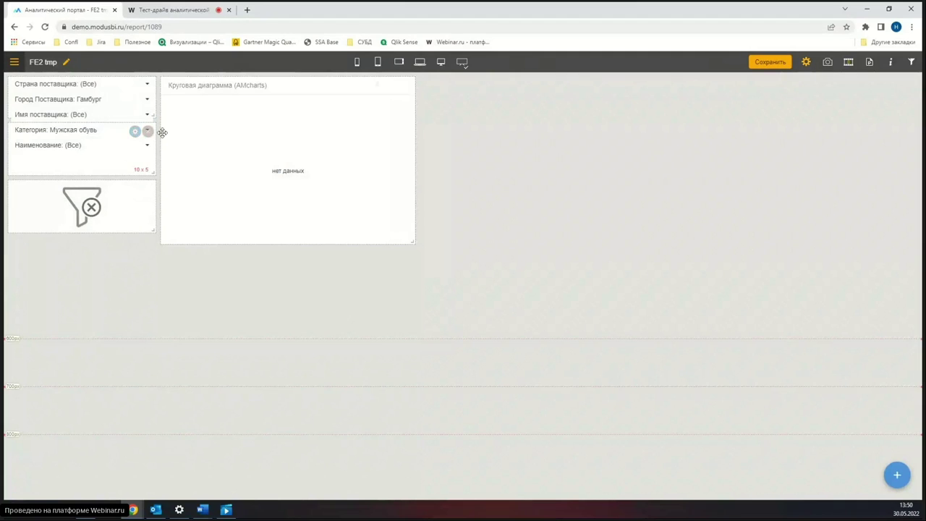
# Step: Clear the category and supplier city selections, then save the report and leave editing mode
pyautogui.click(89, 150)
pyautogui.click(93, 134)
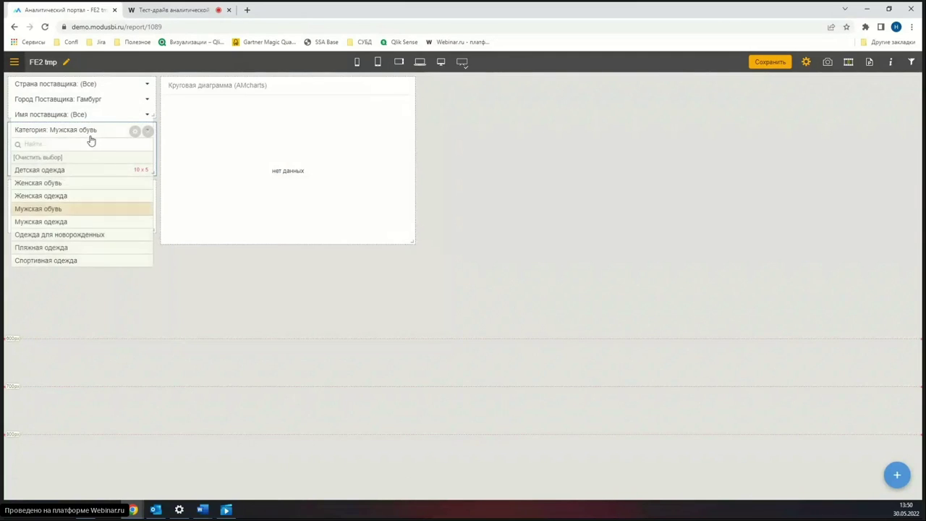
pyautogui.click(50, 158)
pyautogui.click(97, 94)
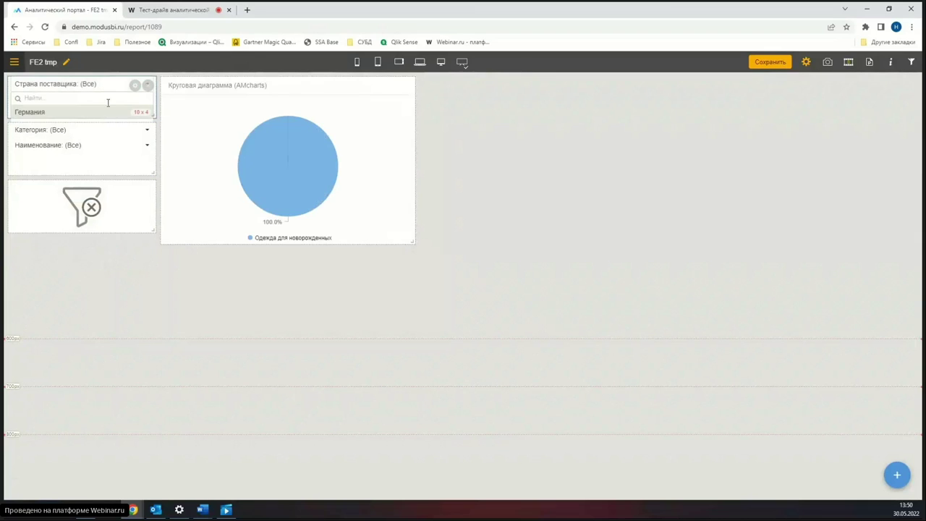
pyautogui.click(105, 99)
pyautogui.click(107, 100)
pyautogui.click(62, 127)
pyautogui.click(772, 62)
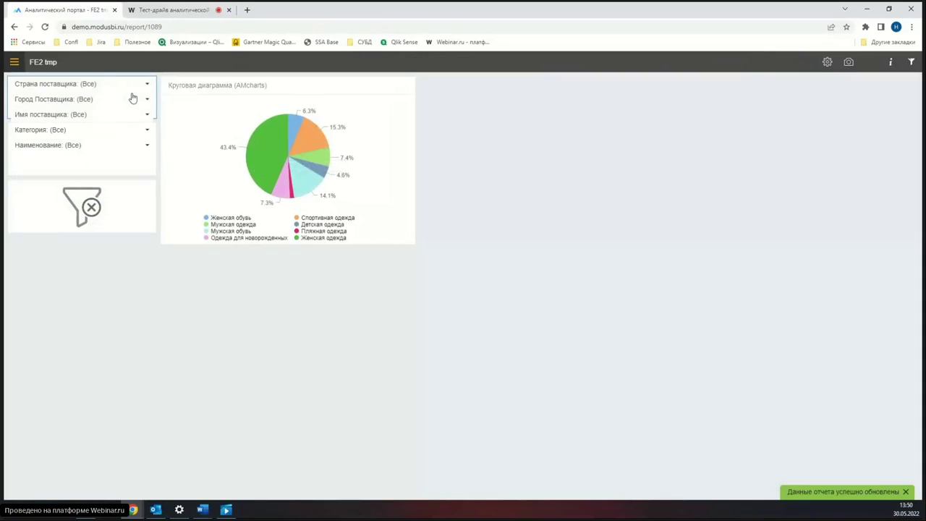
# Step: Filter the report by the supplier country Испания and a supplier name, and reset the filters with the funnel image
pyautogui.click(147, 84)
pyautogui.click(58, 177)
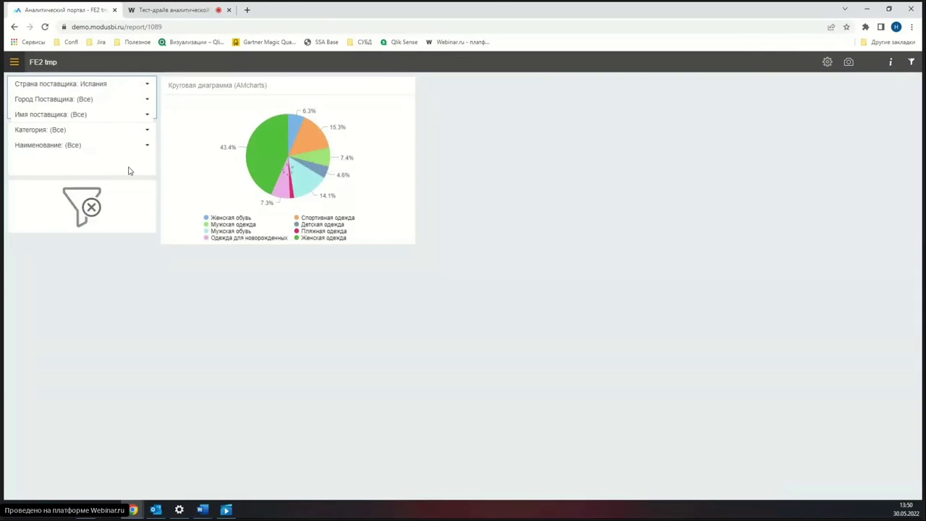
pyautogui.click(113, 114)
pyautogui.click(84, 144)
pyautogui.click(81, 209)
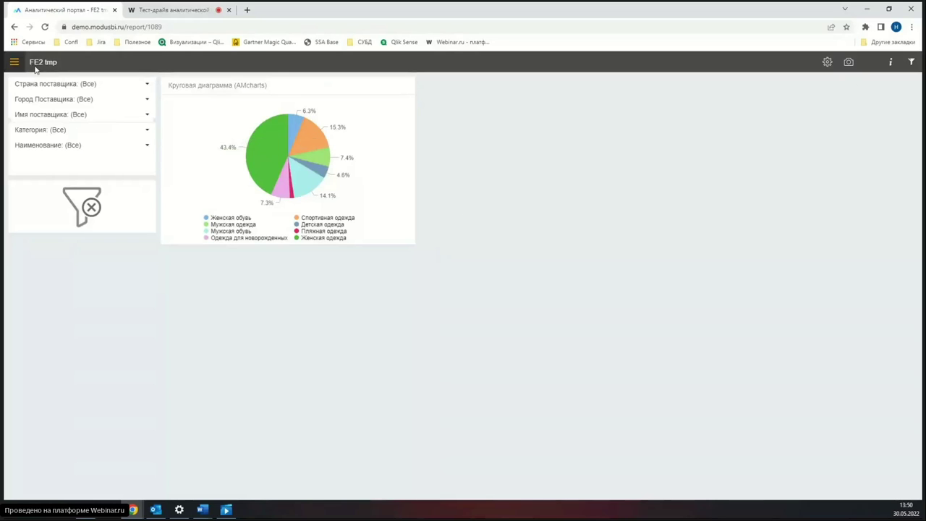
# Step: Look over the Fashion Evolution report list, the report information, and the report's common filters and filter sets
pyautogui.click(13, 63)
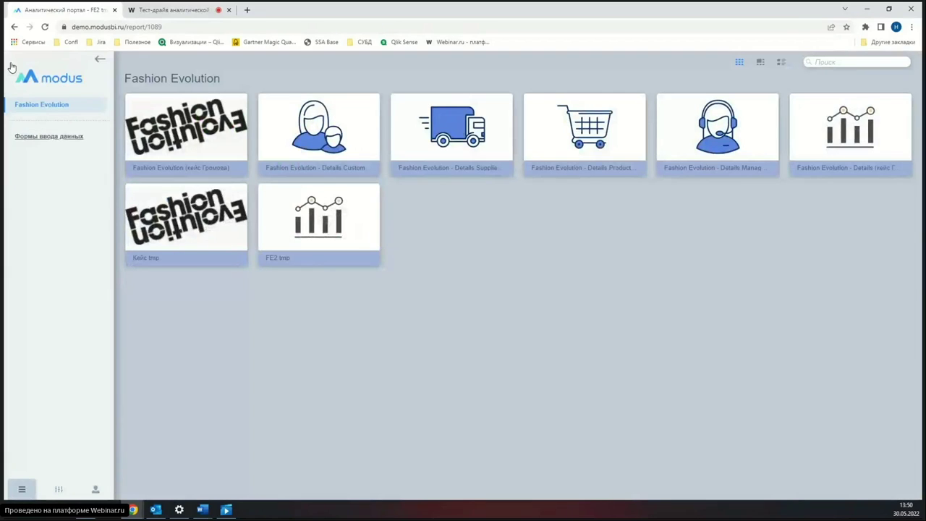
pyautogui.click(99, 59)
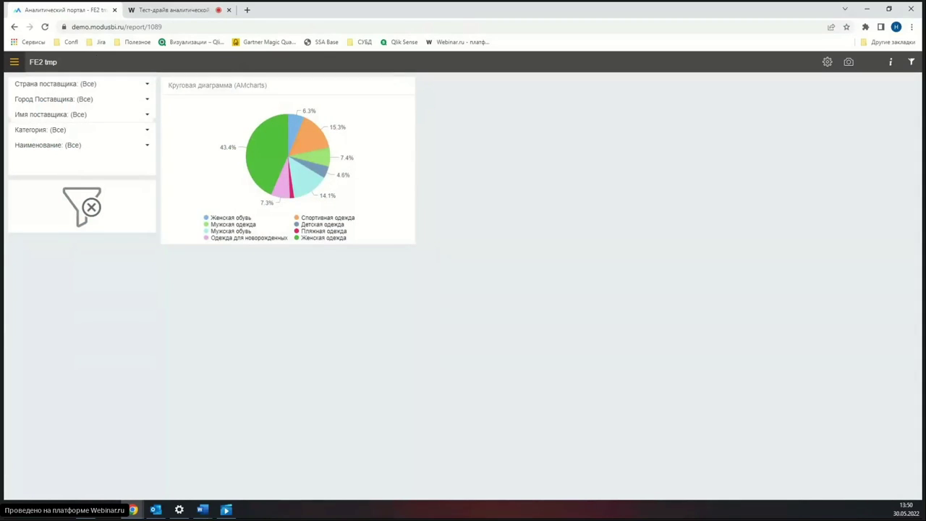
pyautogui.click(890, 64)
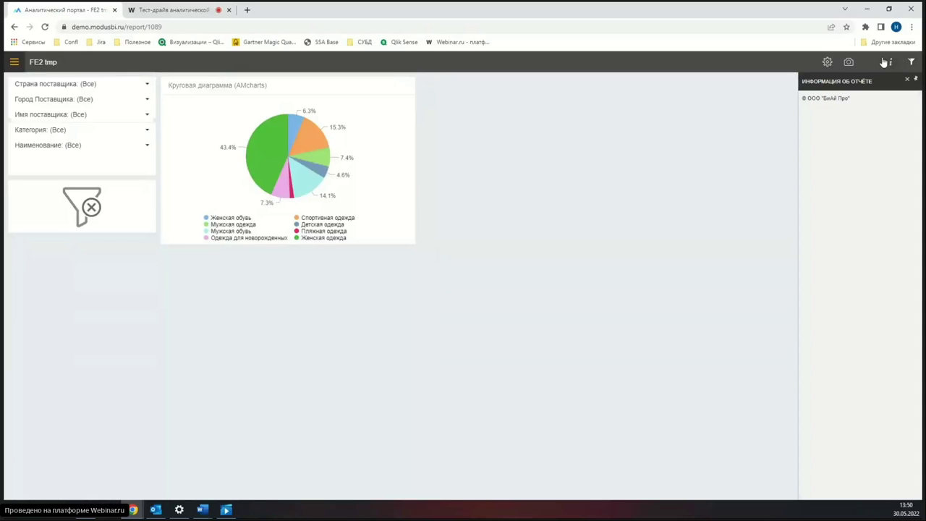
pyautogui.click(14, 63)
pyautogui.click(278, 226)
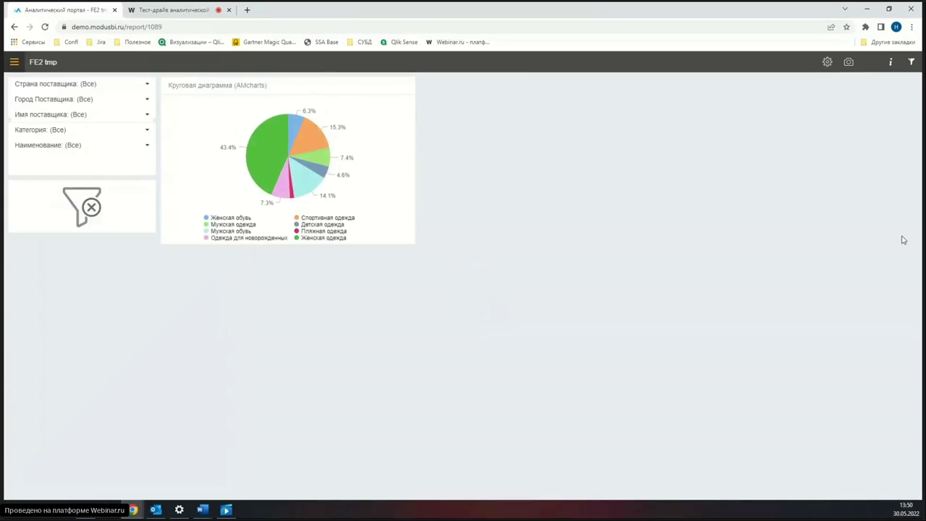
pyautogui.click(912, 63)
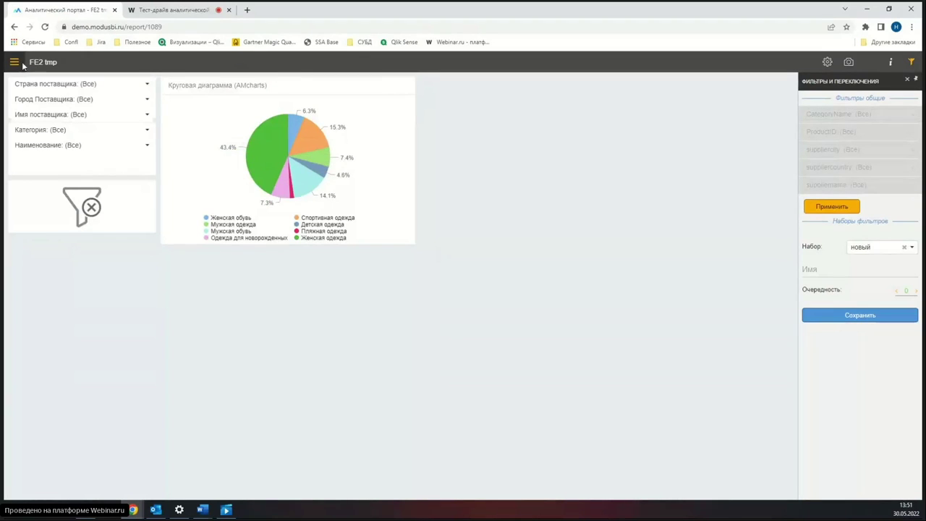
# Step: Open the portal's administration section with the list of reports
pyautogui.click(14, 63)
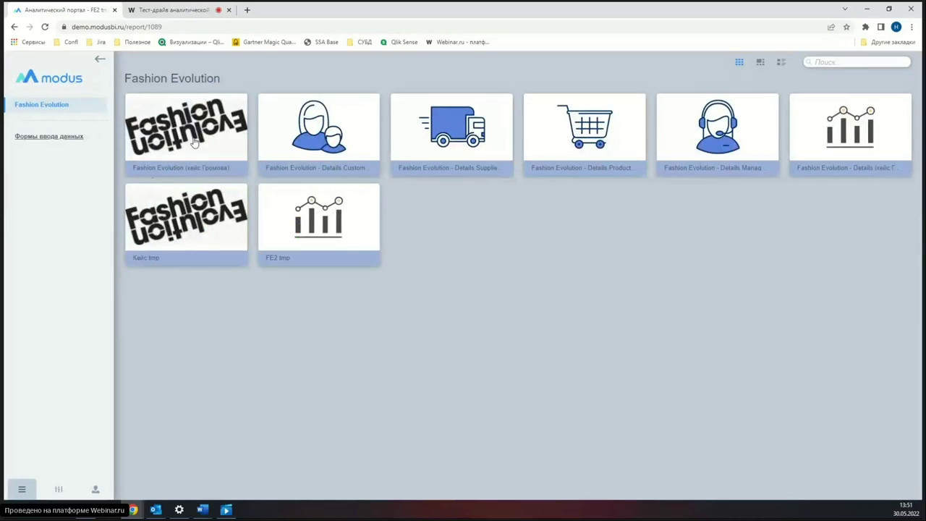
pyautogui.click(59, 490)
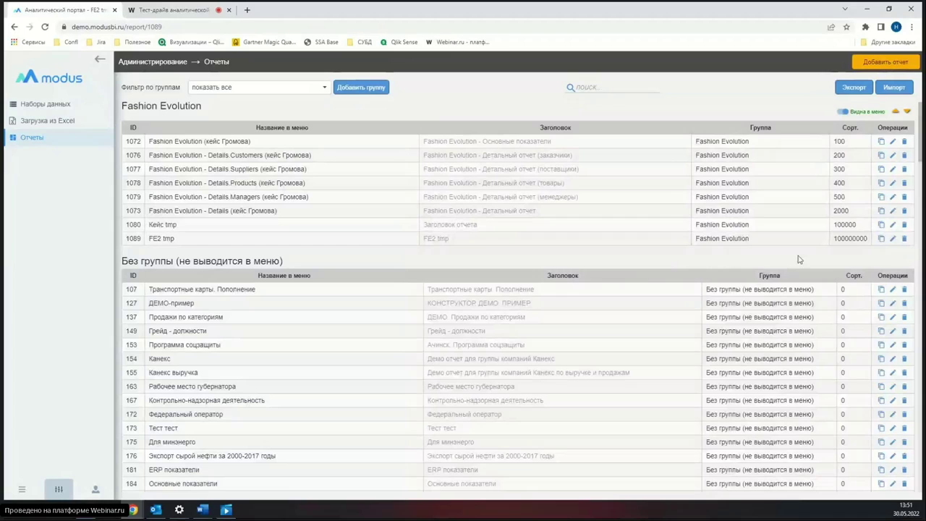
# Step: Enable Общий курсор, Общий дрилл and Панель фильтров in the FE2 tmp report's properties and save them
pyautogui.click(893, 240)
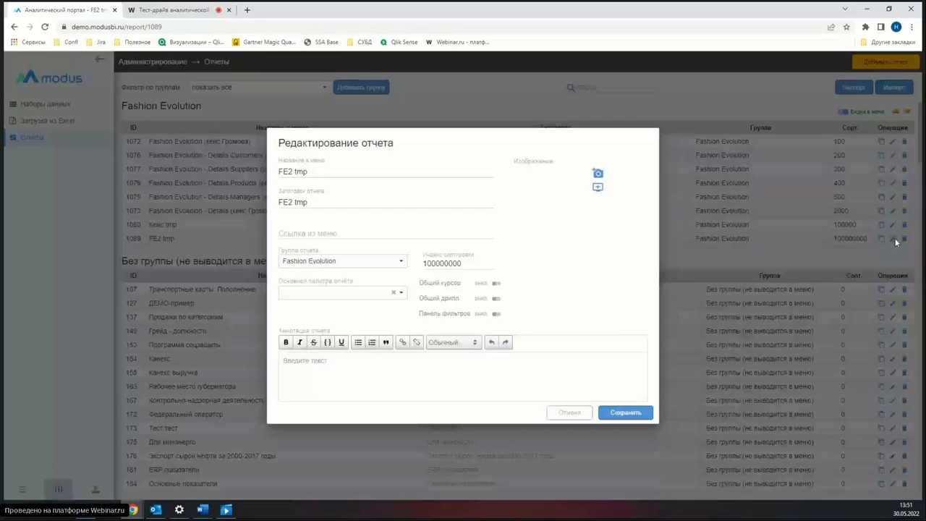
pyautogui.click(496, 285)
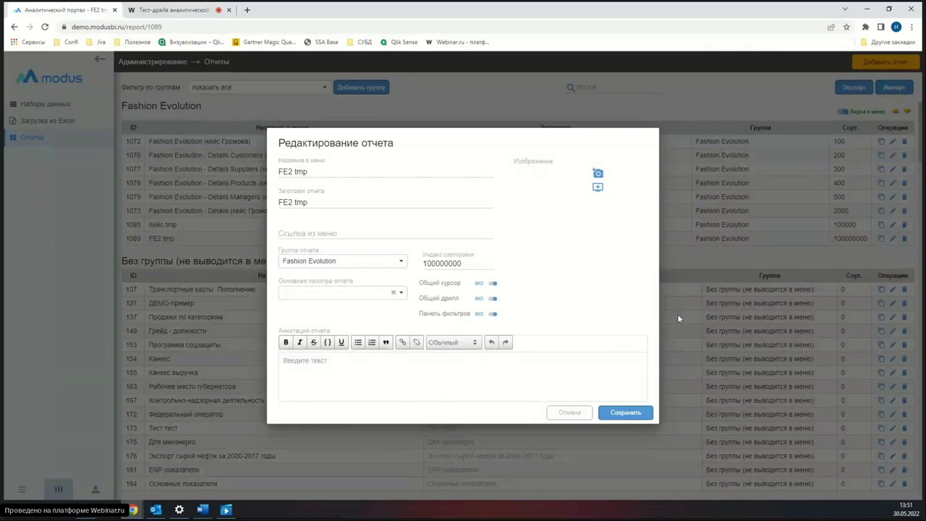
pyautogui.click(639, 411)
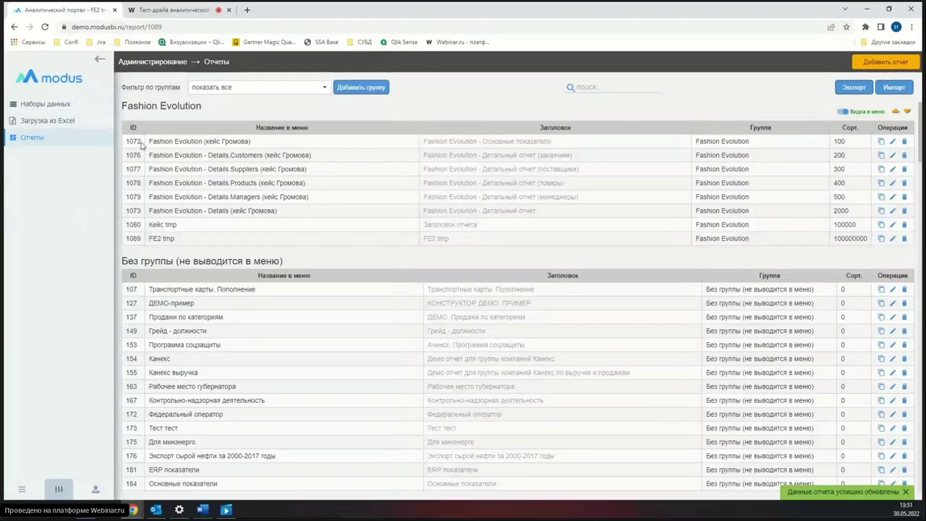
# Step: Reopen the FE2 tmp report in editing mode and add an empty 19 x 15 component beside the pie chart
pyautogui.click(23, 495)
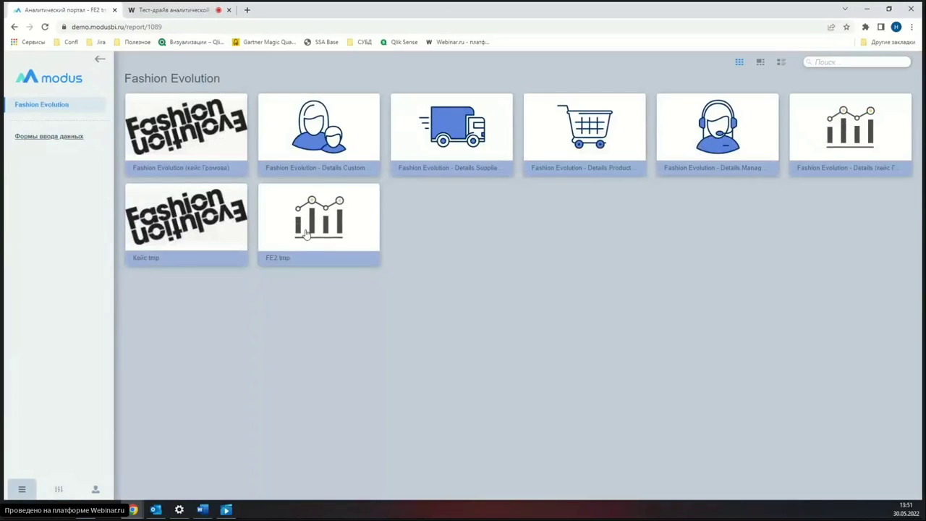
pyautogui.click(367, 262)
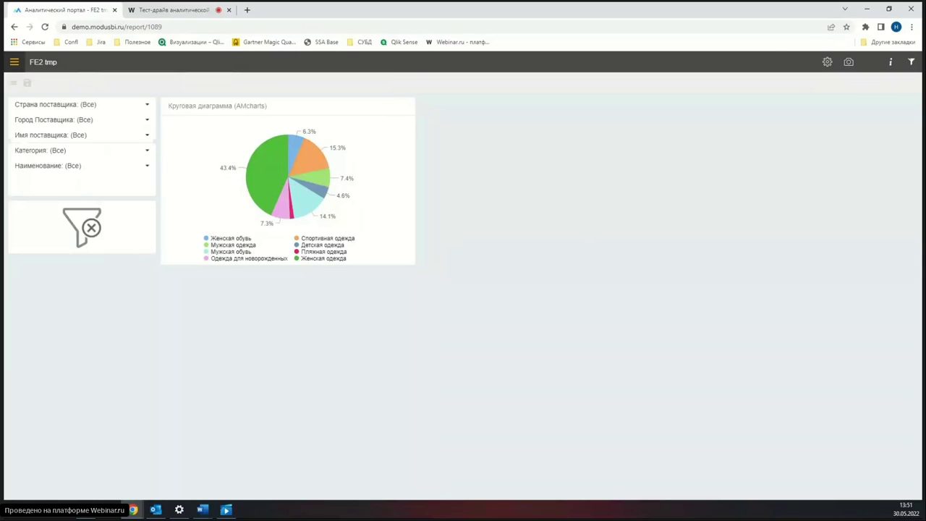
pyautogui.click(828, 62)
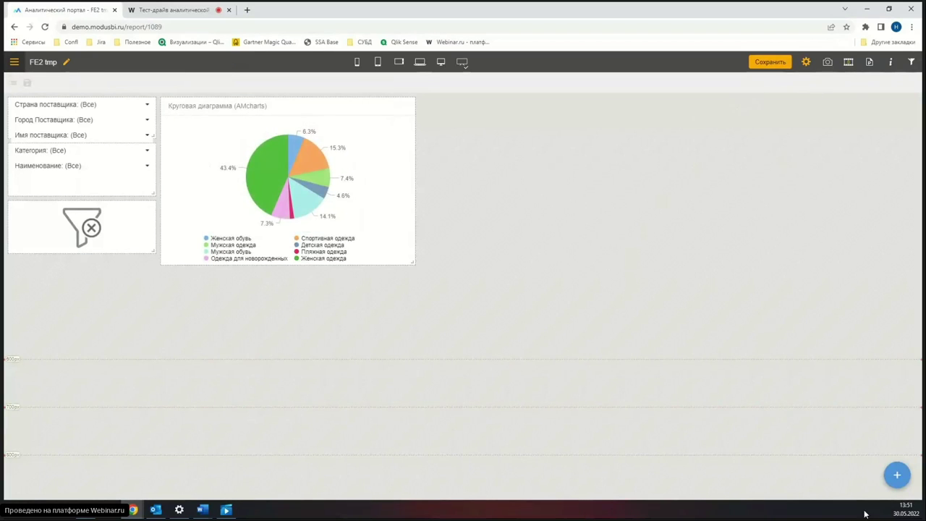
pyautogui.click(897, 475)
pyautogui.moveTo(48, 323); pyautogui.dragTo(483, 162)
pyautogui.moveTo(716, 283)
pyautogui.mouseDown()
pyautogui.moveTo(710, 270)
pyautogui.moveTo(719, 265)
pyautogui.mouseUp()
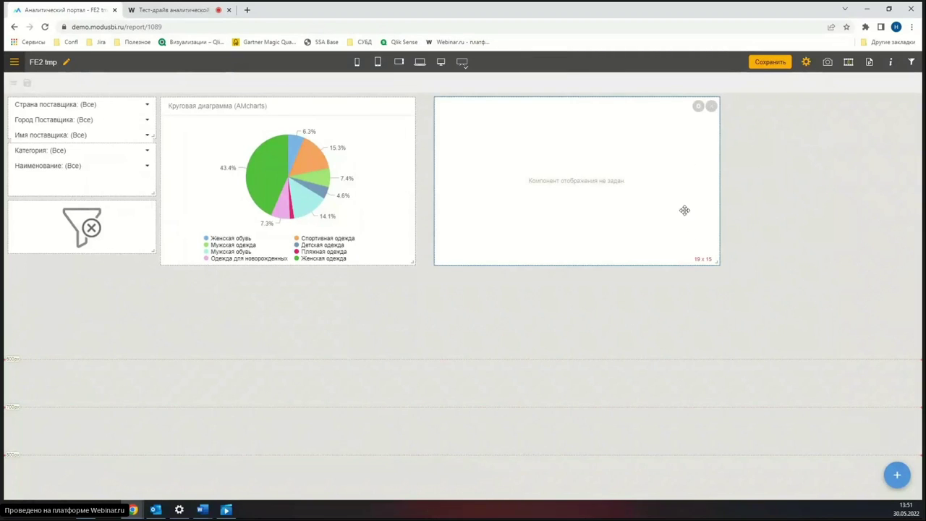
# Step: Configure the empty component as a column chart (Диаграмма столбчатая) based on the fe_gromov_main dataset
pyautogui.click(699, 108)
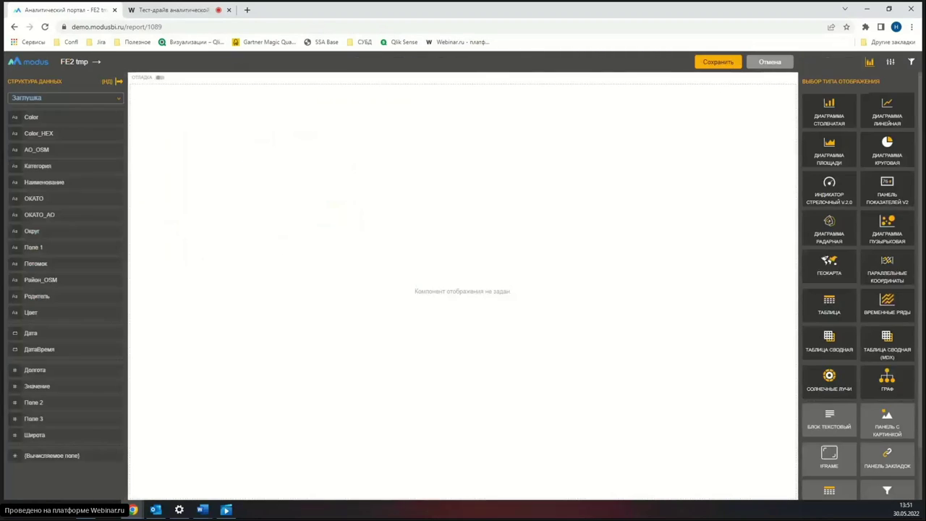
pyautogui.moveTo(837, 112); pyautogui.dragTo(205, 231)
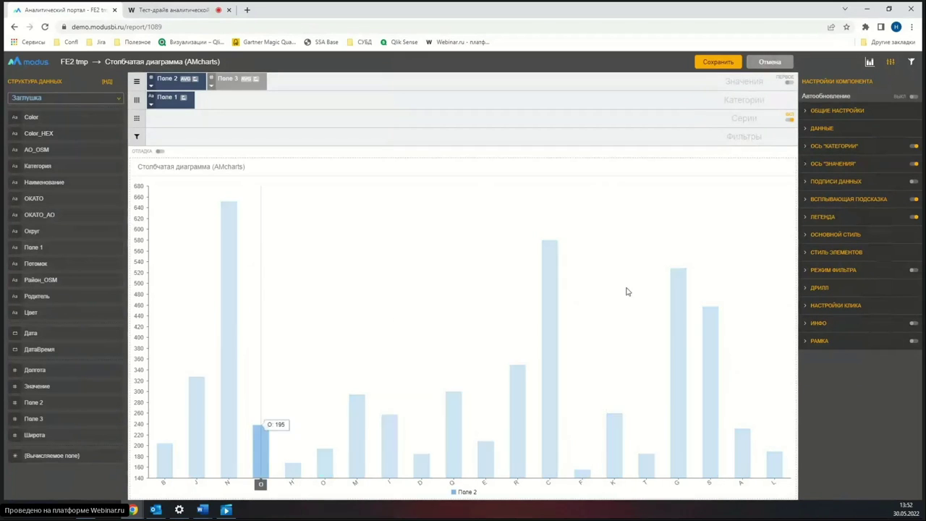
pyautogui.click(51, 97)
pyautogui.click(60, 124)
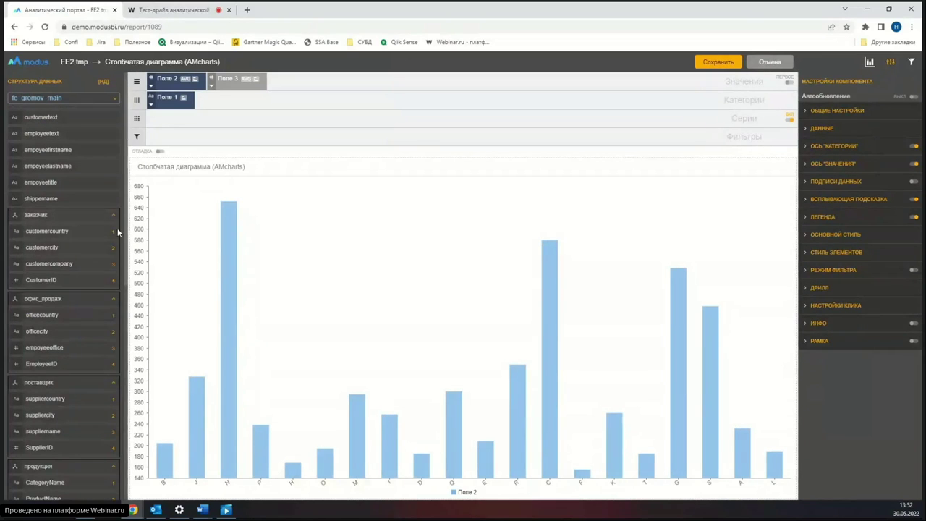
# Step: Assign sales to the column chart's values, and CategoryName followed by ProductName to its categories
pyautogui.scroll(-5, 58, 407)
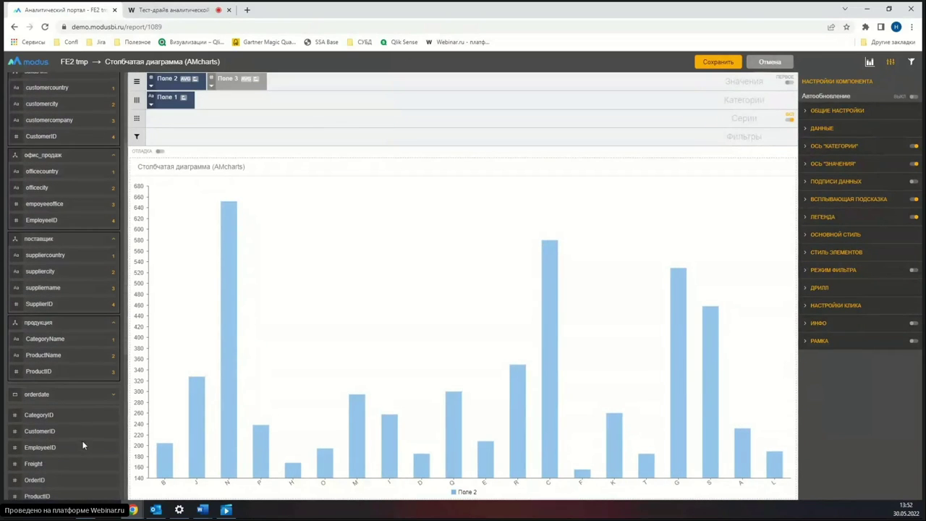
pyautogui.scroll(5, 42, 433)
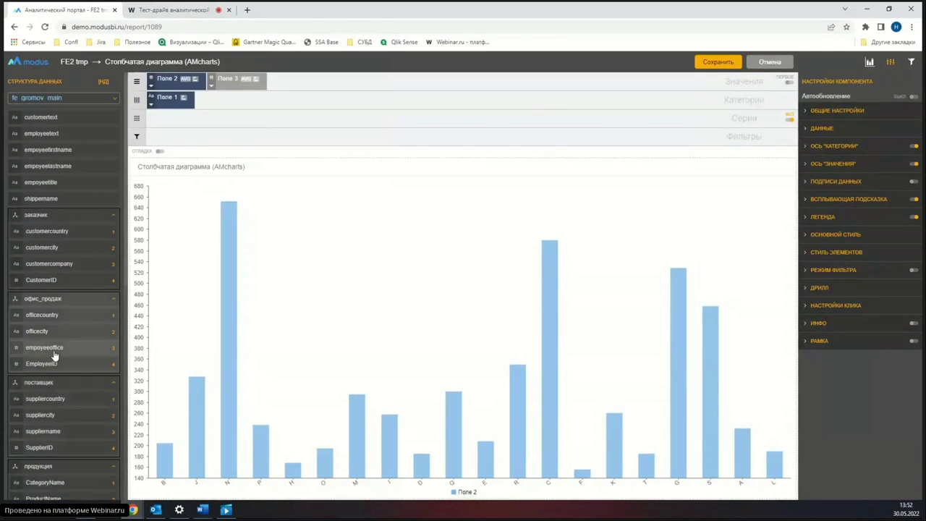
pyautogui.scroll(-1, 44, 345)
pyautogui.scroll(-12, 44, 344)
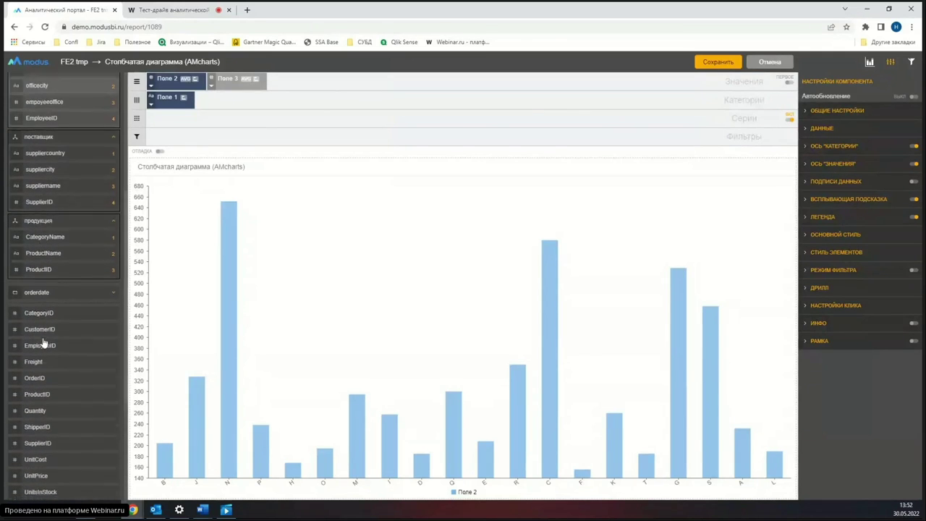
pyautogui.moveTo(45, 434); pyautogui.dragTo(165, 80)
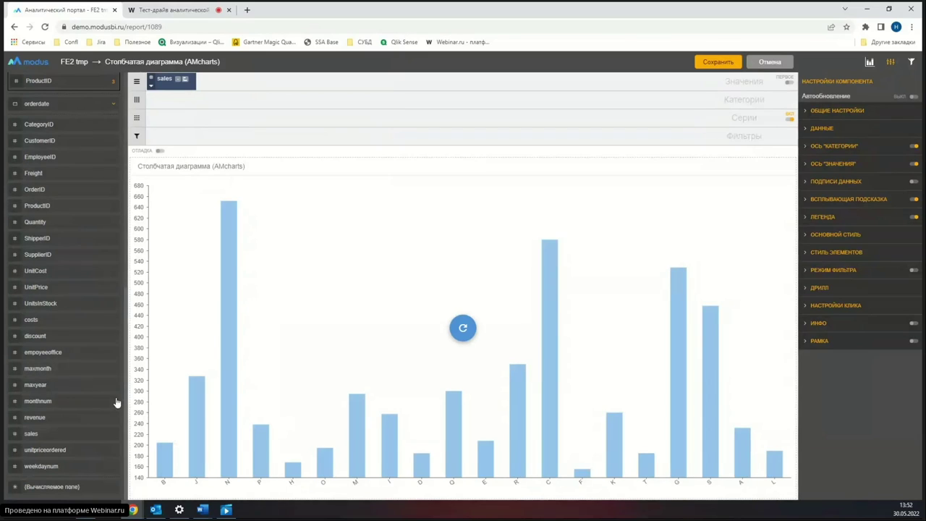
pyautogui.scroll(6, 65, 403)
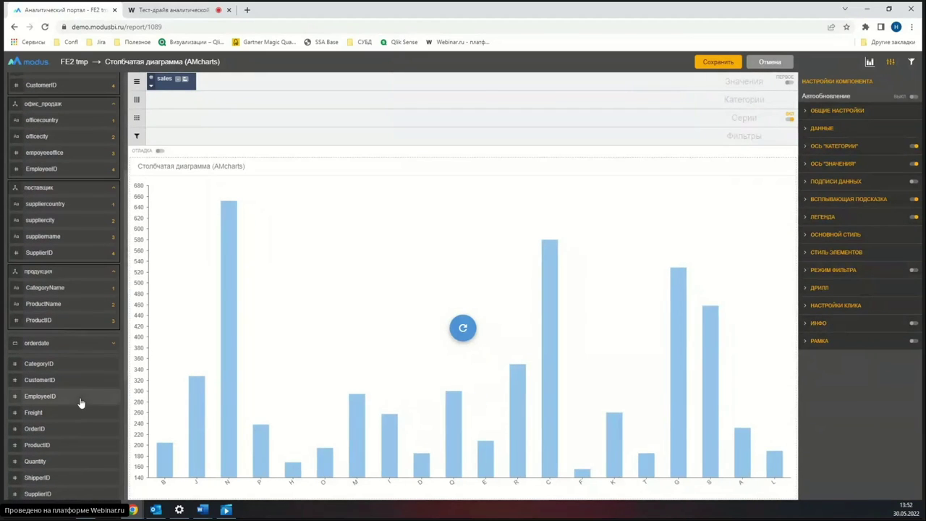
pyautogui.moveTo(75, 287); pyautogui.dragTo(243, 102)
pyautogui.scroll(2, 71, 419)
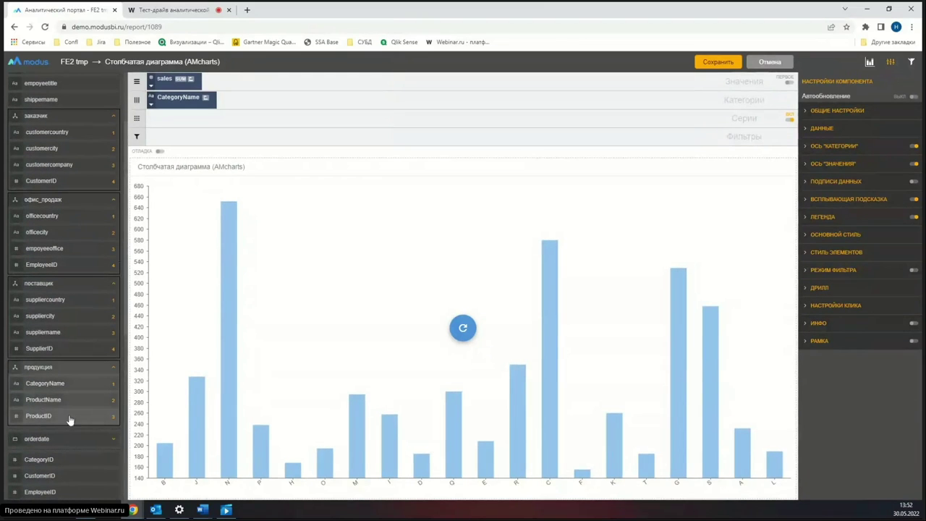
pyautogui.moveTo(82, 402); pyautogui.dragTo(287, 101)
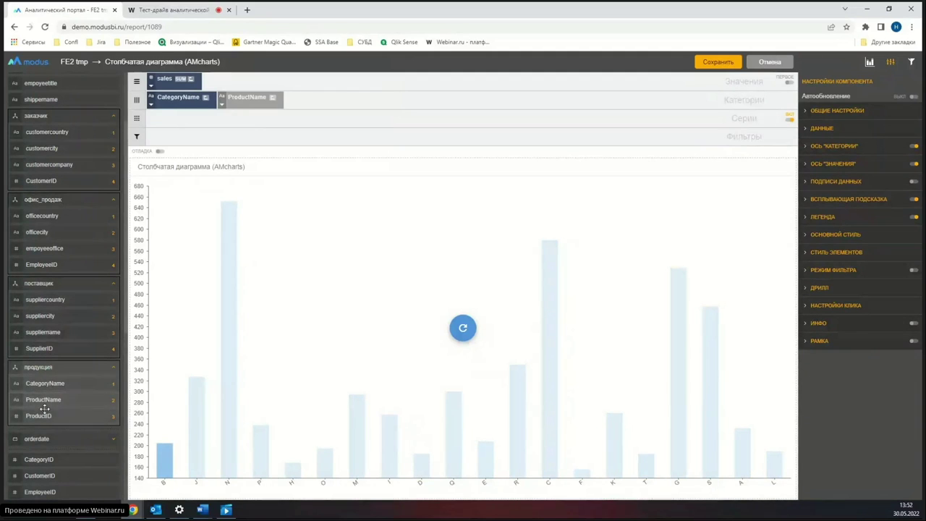
# Step: Add CategoryName, ProductID and suppliercountry to the column chart's filters
pyautogui.moveTo(62, 386); pyautogui.dragTo(192, 137)
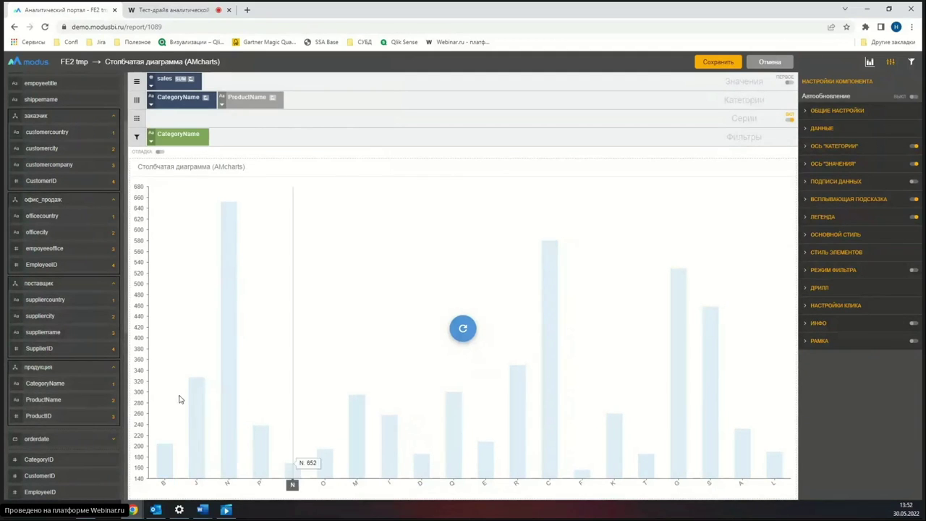
pyautogui.moveTo(71, 414); pyautogui.dragTo(281, 142)
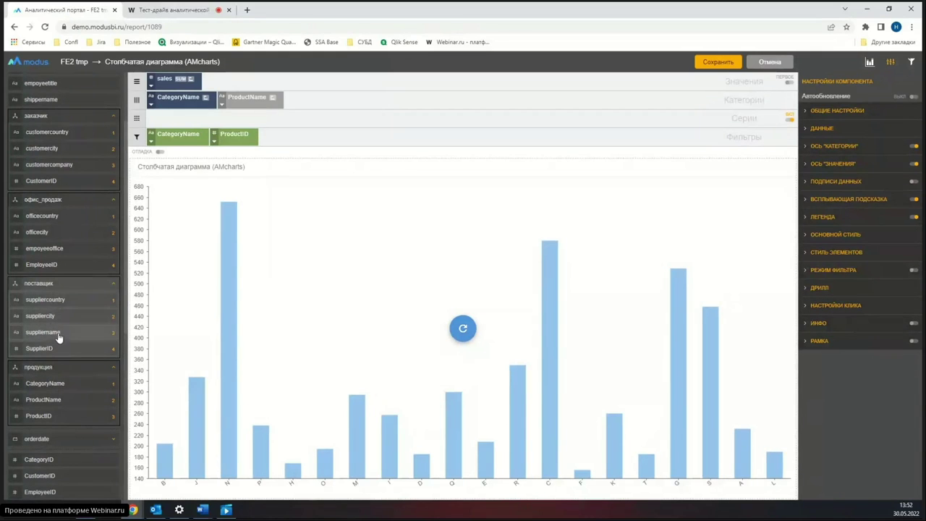
pyautogui.moveTo(61, 304); pyautogui.dragTo(286, 137)
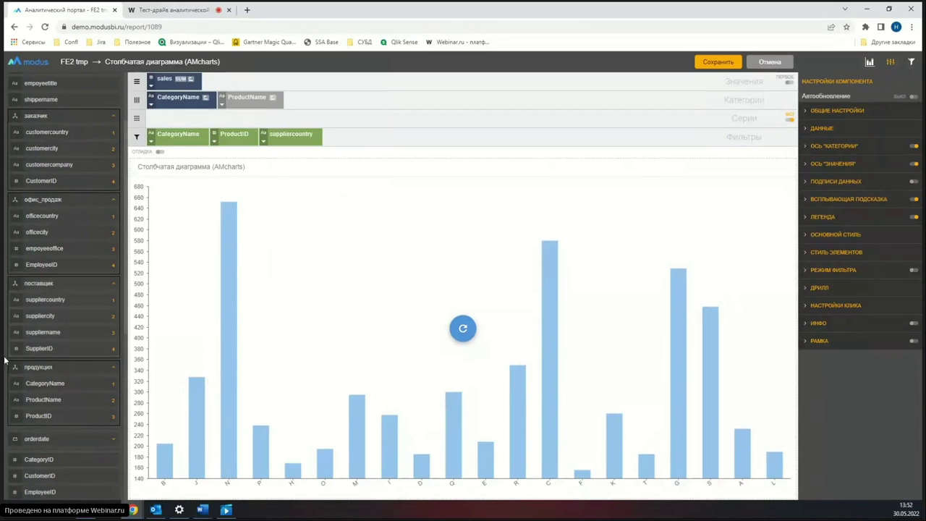